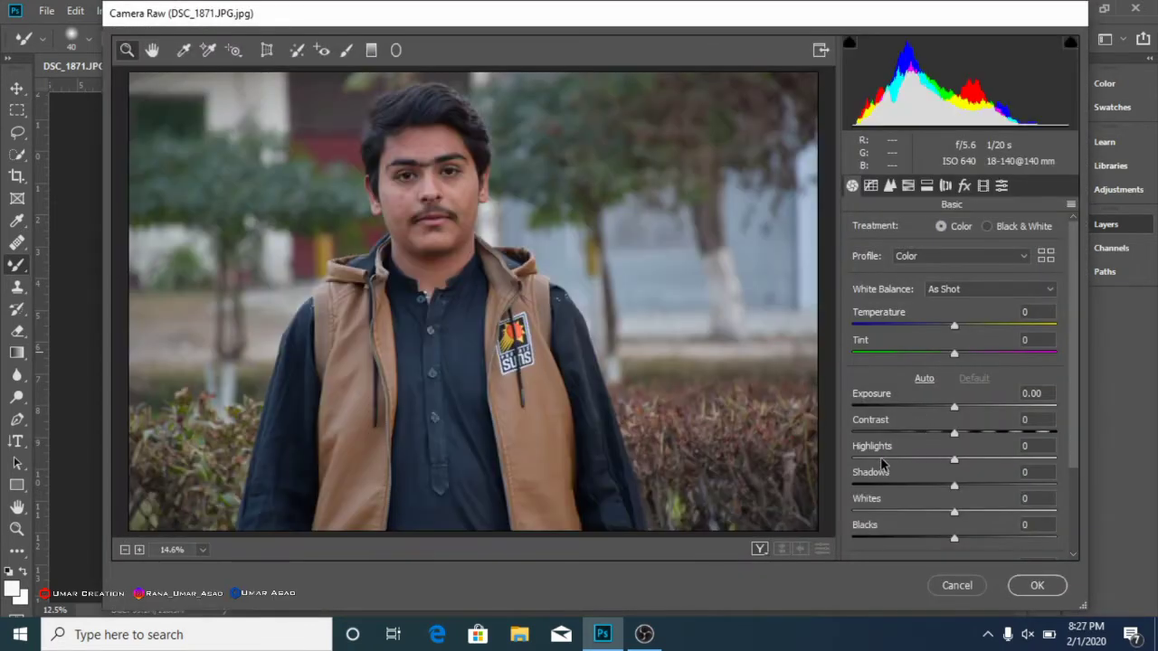
# Set Highlights to -100, Shadows to +31 and Blacks to about +8 in Camera Raw, raise one lower slider slightly, and apply.
pyautogui.moveTo(882, 465); pyautogui.dragTo(806, 473)
pyautogui.moveTo(956, 487); pyautogui.dragTo(986, 486)
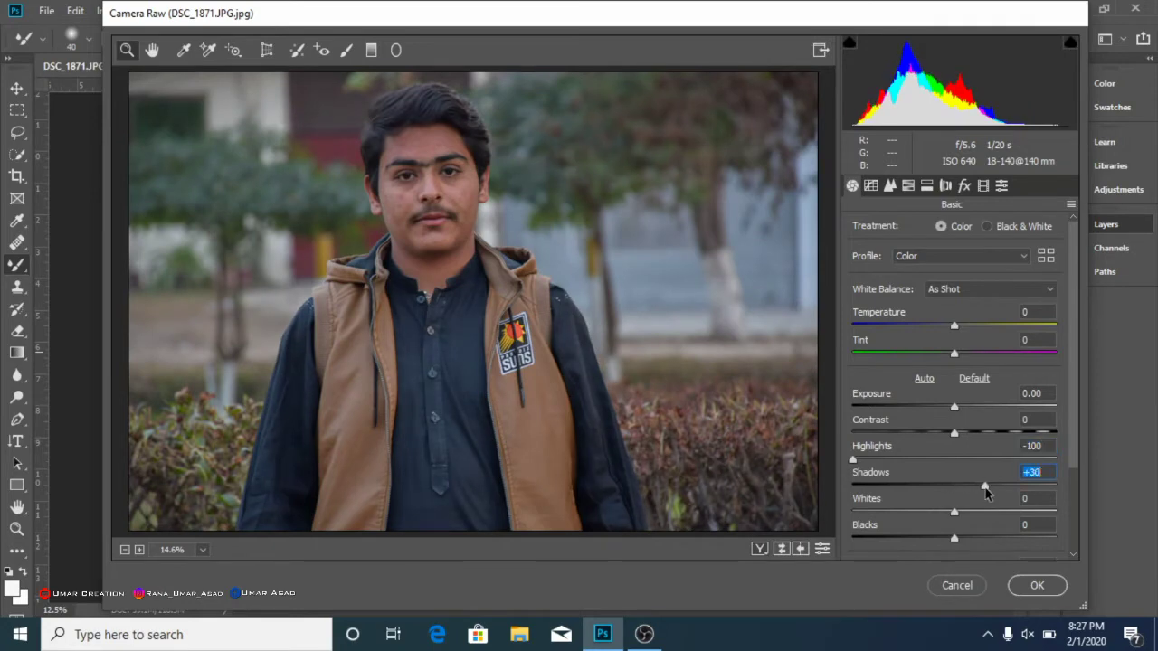
pyautogui.moveTo(953, 540); pyautogui.dragTo(962, 538)
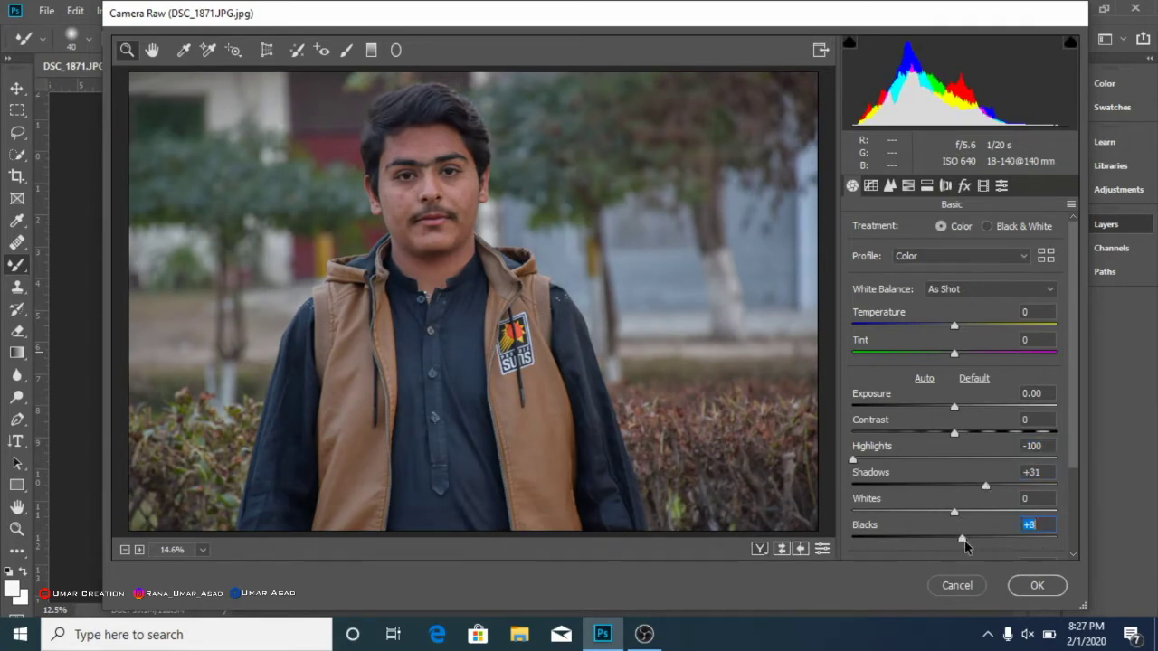
pyautogui.scroll(-3, 963, 498)
pyautogui.moveTo(954, 465); pyautogui.dragTo(970, 464)
pyautogui.click(1036, 588)
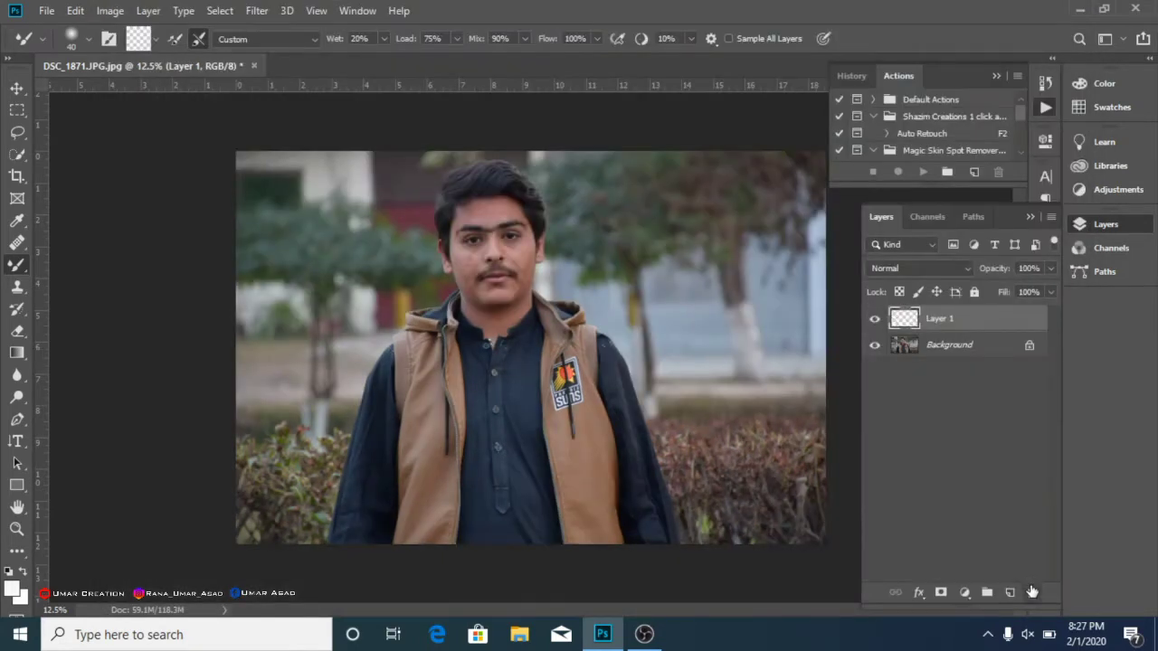
# Extend the canvas beyond the photo's top and sides with the Crop tool set to Original Ratio.
pyautogui.hotkey('ctrl', '-')
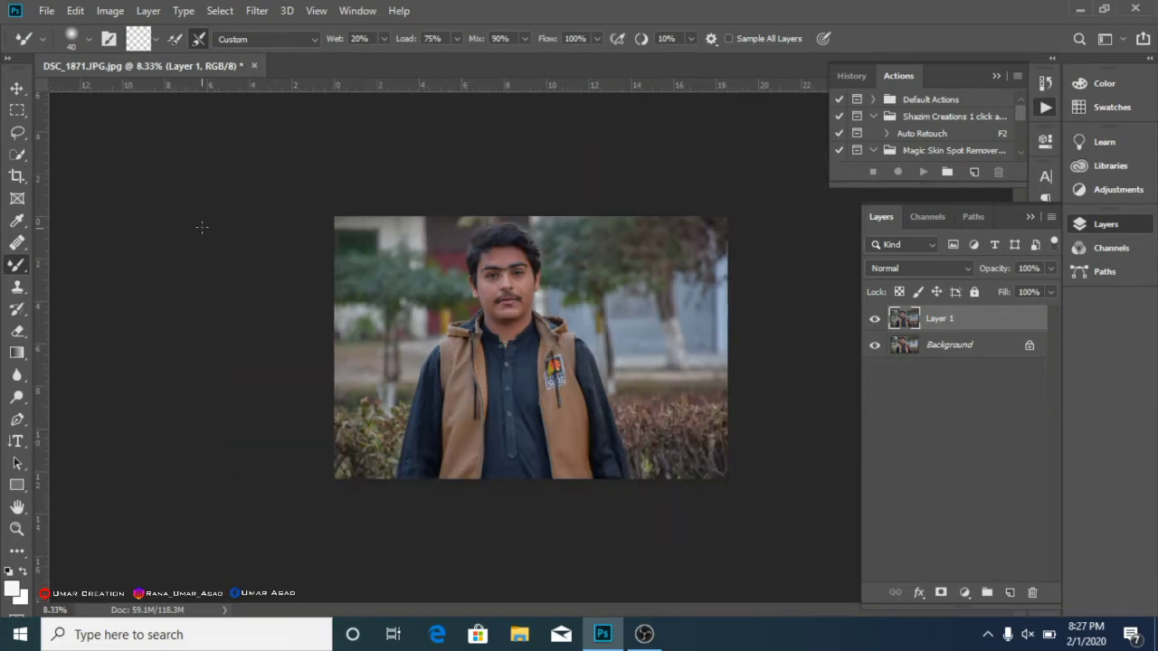
pyautogui.click(17, 176)
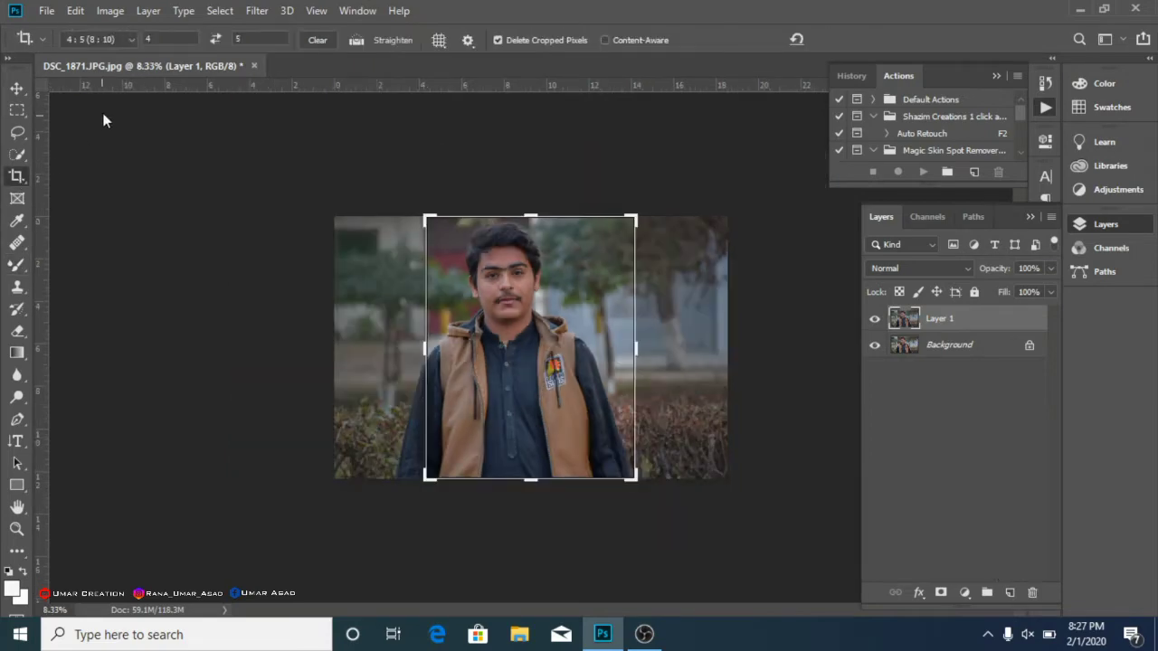
pyautogui.click(122, 40)
pyautogui.click(101, 92)
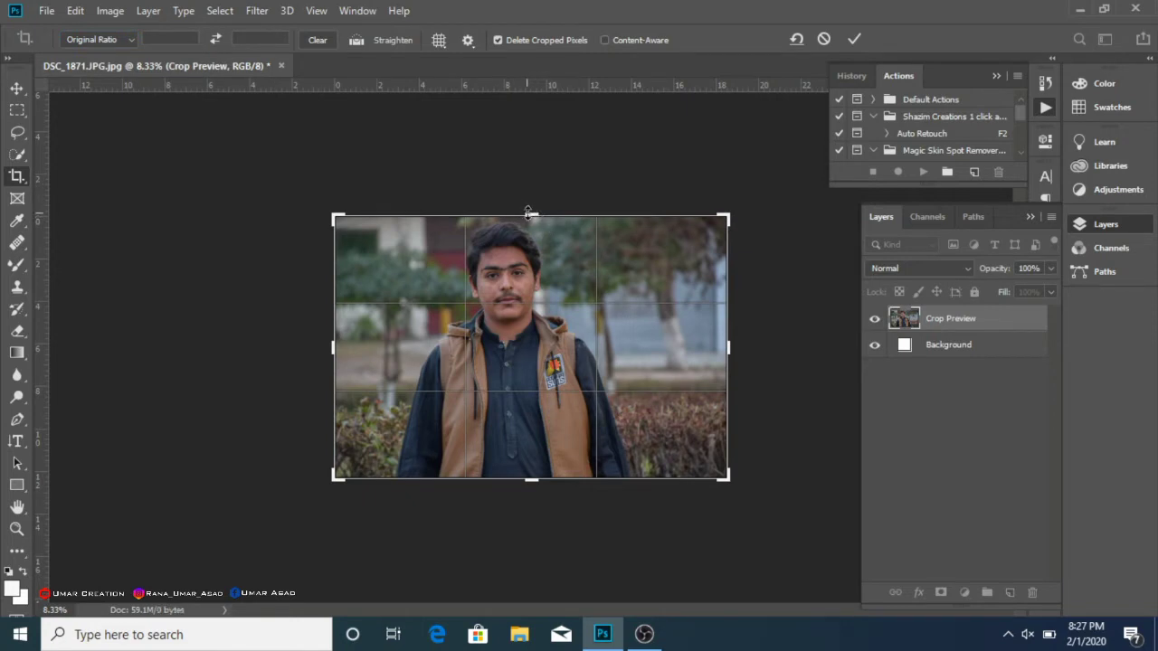
pyautogui.moveTo(532, 216); pyautogui.dragTo(533, 204)
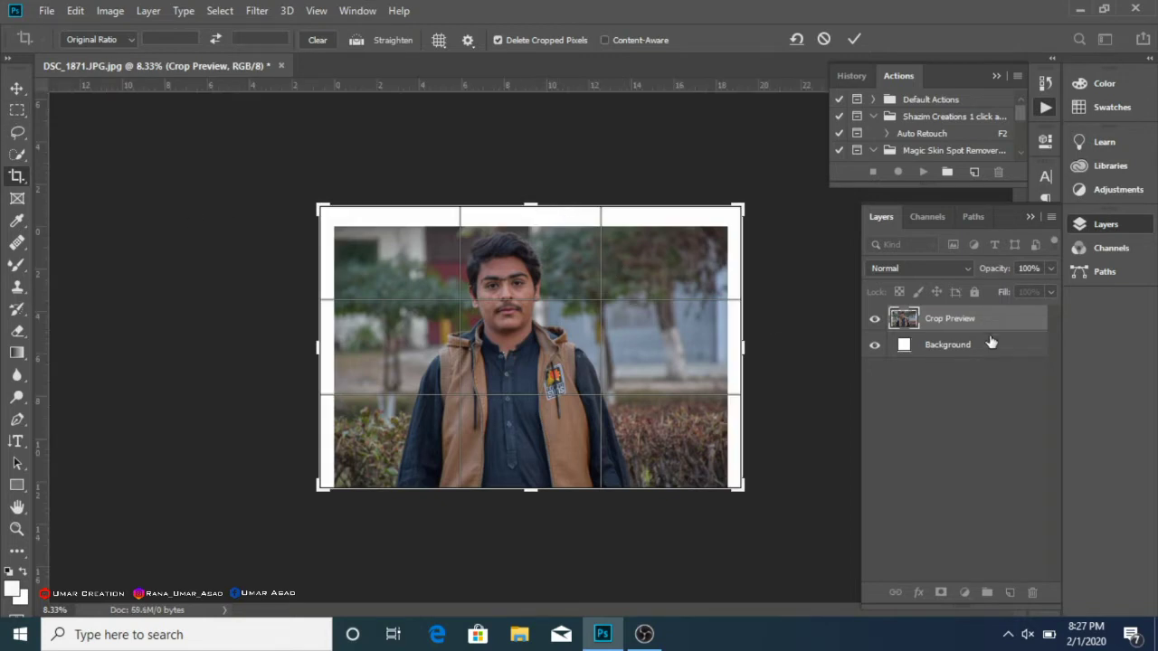
pyautogui.press('Return')
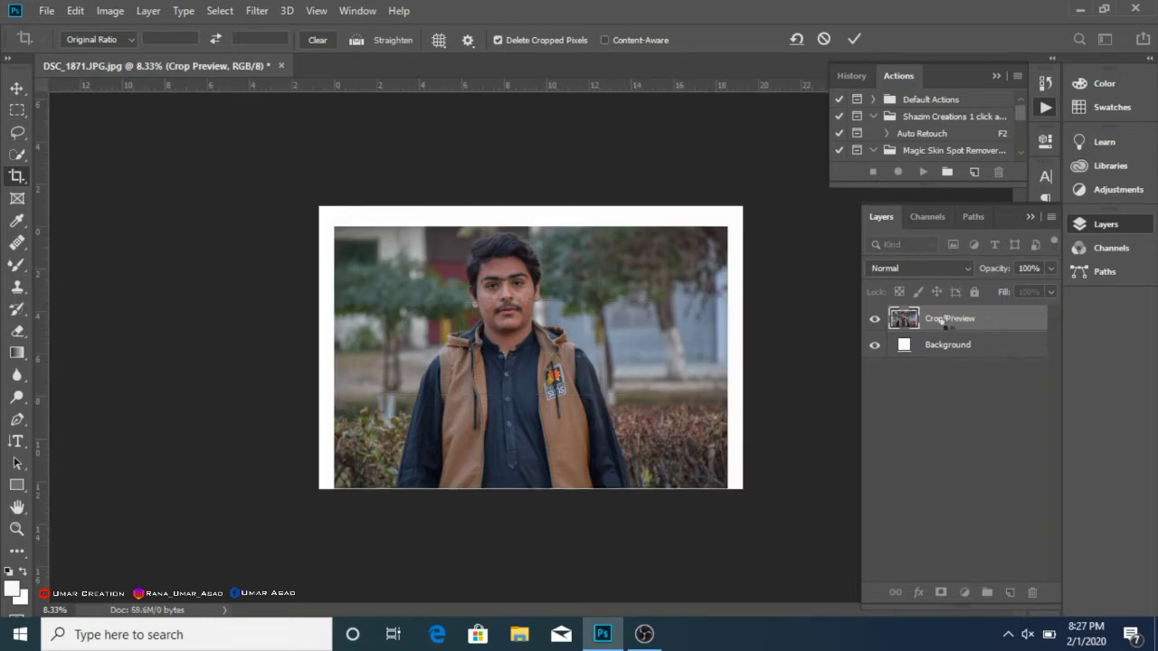
# Select the white border around the photo with the Magic Wand tool.
pyautogui.rightClick(21, 153)
pyautogui.click(73, 170)
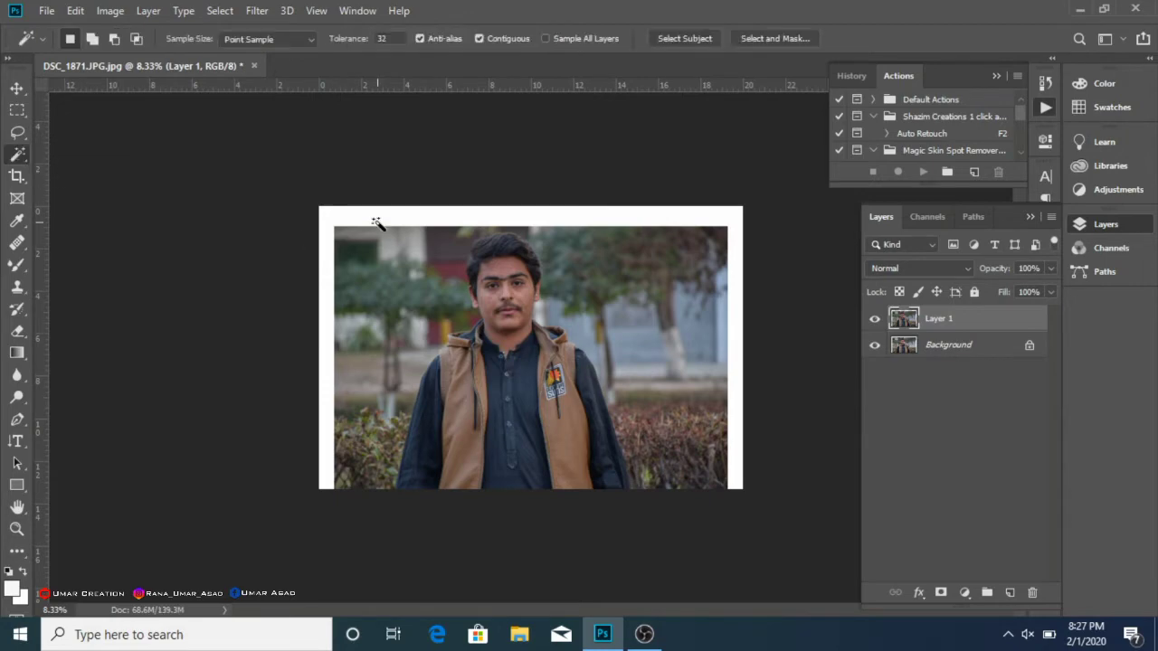
pyautogui.click(384, 218)
# Try filling the selected border with black at 100% opacity, and undo the fill.
pyautogui.click(75, 10)
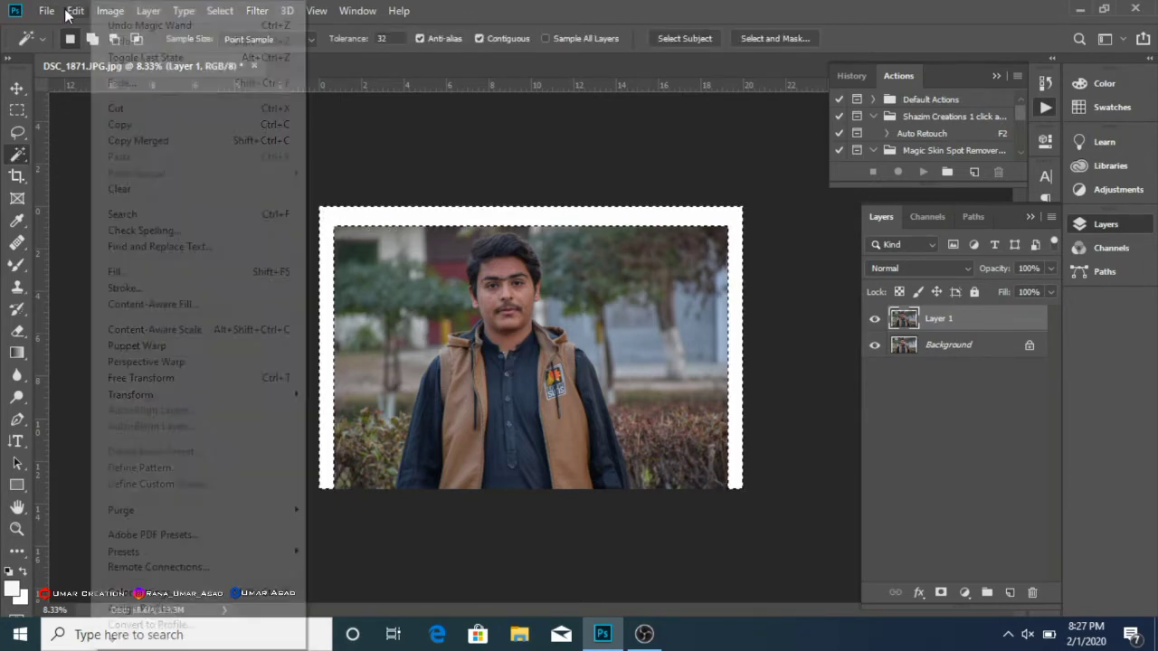
pyautogui.click(157, 268)
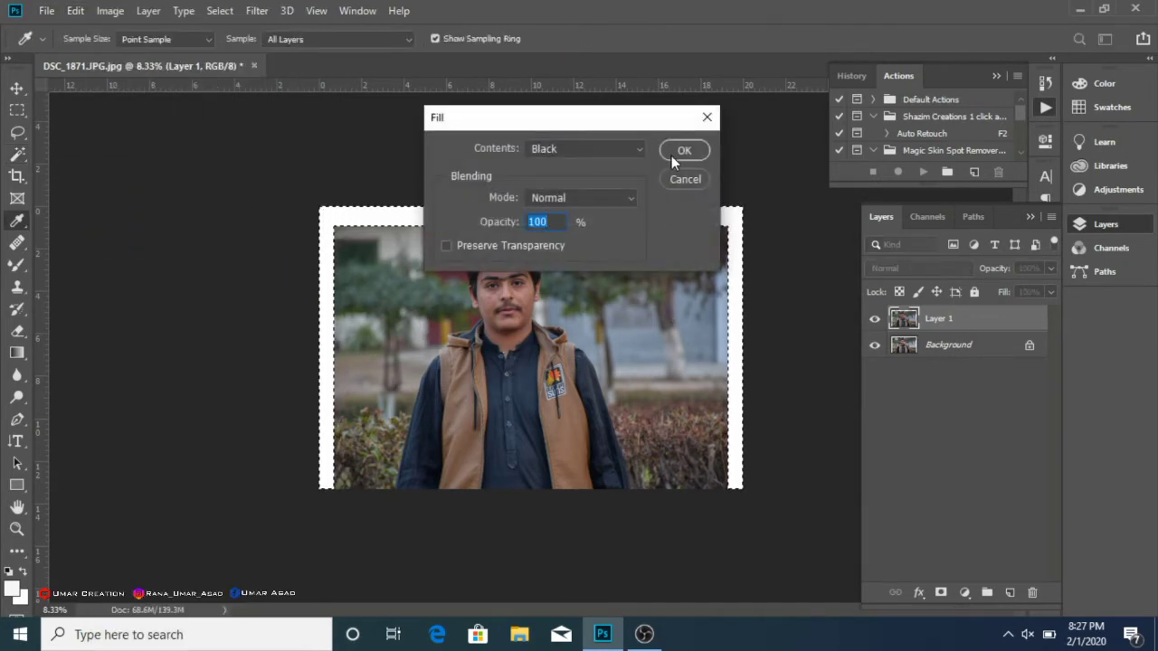
pyautogui.click(684, 151)
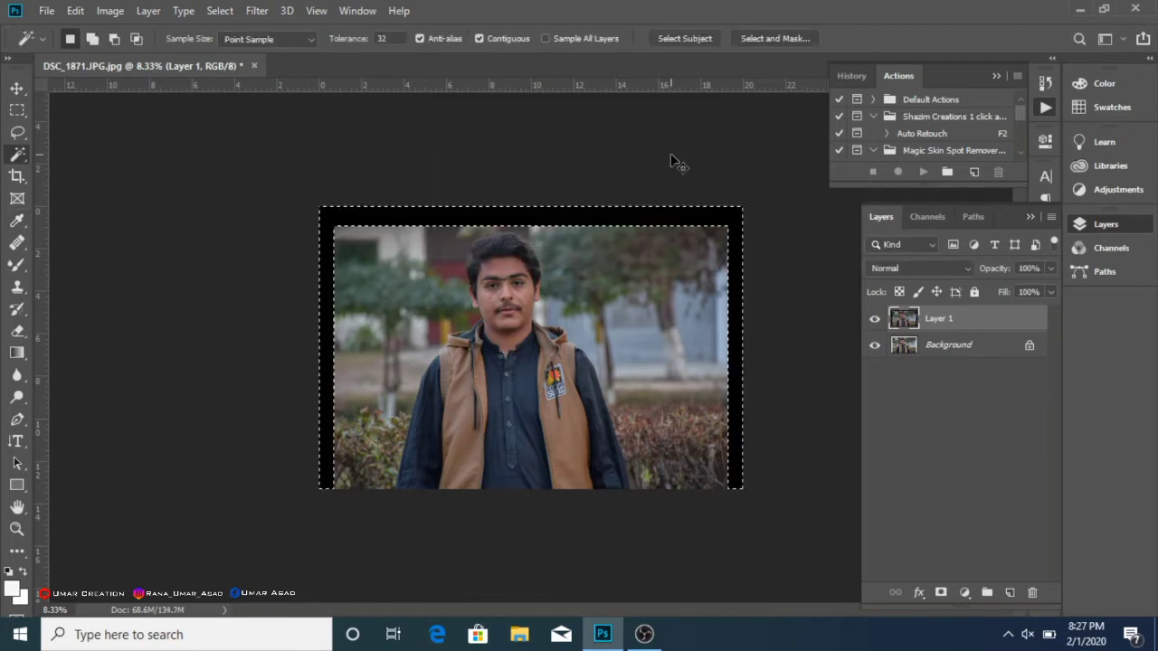
pyautogui.hotkey('ctrl', 'z')
# Fill the selected white border with Content-Aware contents using color adaptation, and deselect it.
pyautogui.click(75, 10)
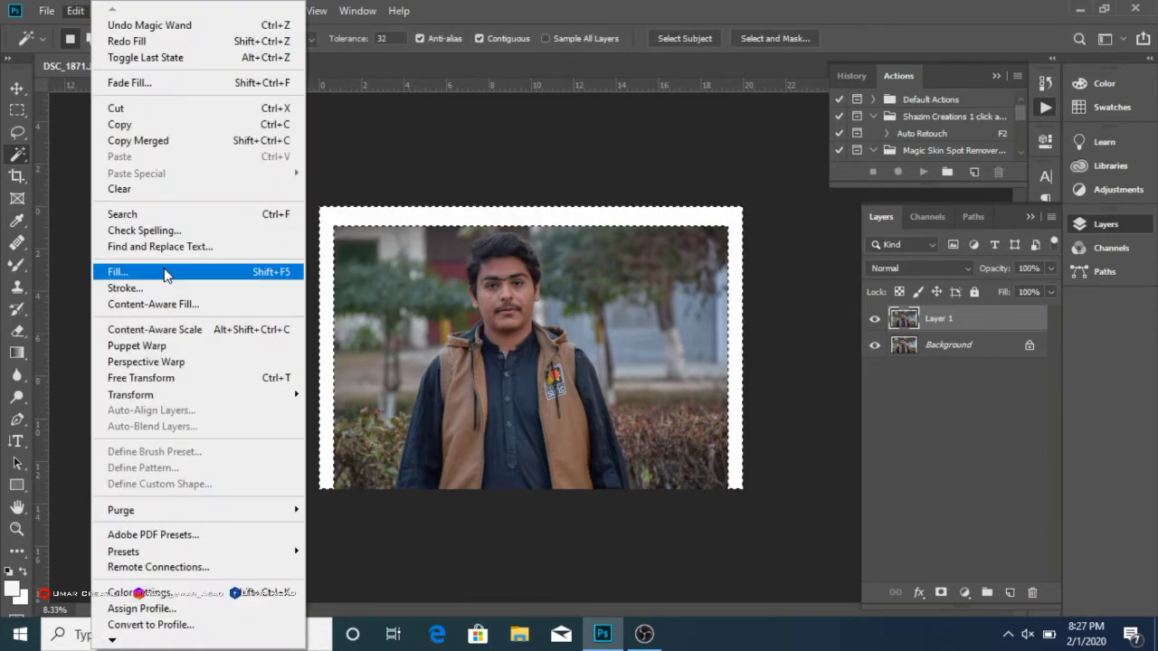
pyautogui.click(164, 269)
pyautogui.click(570, 149)
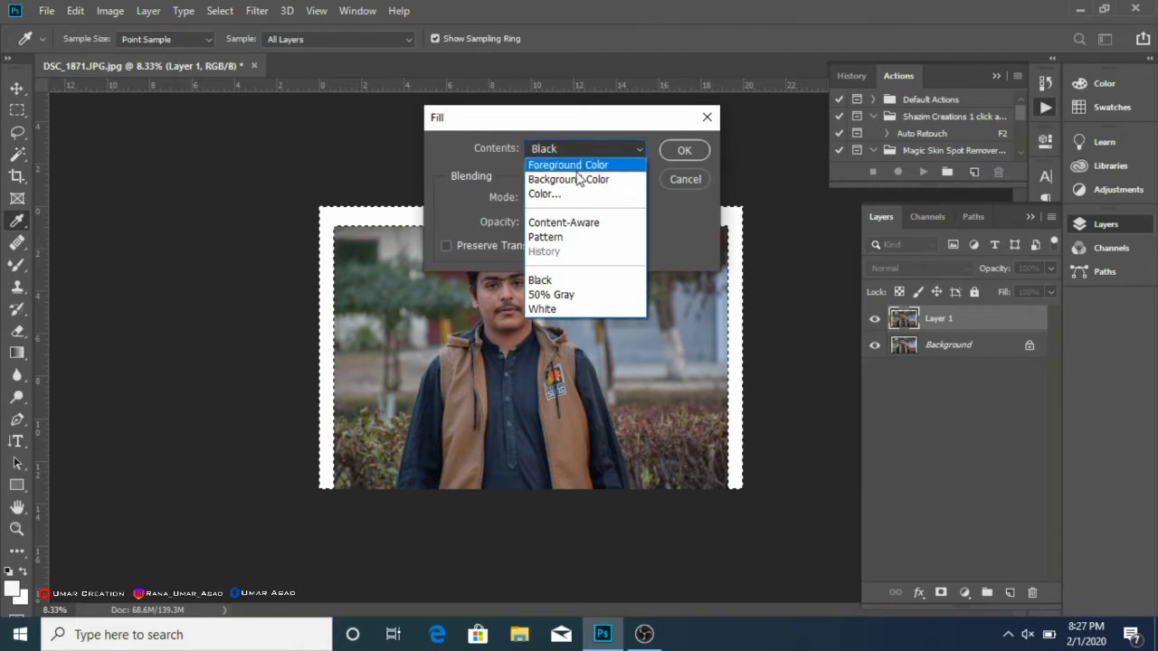
pyautogui.click(582, 231)
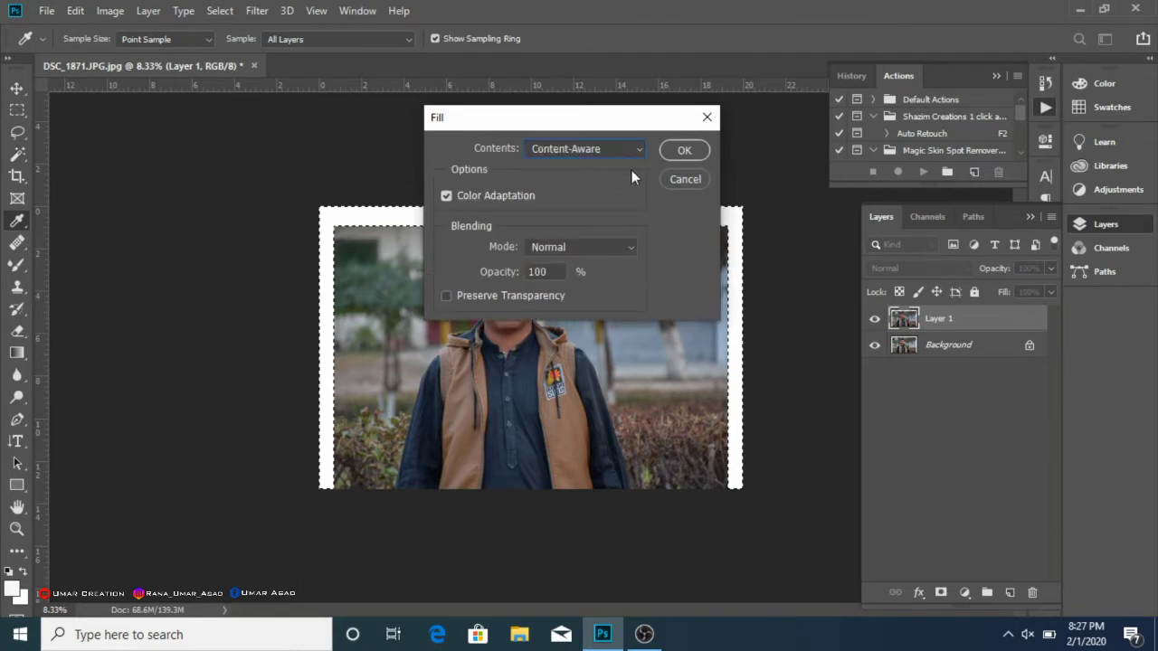
pyautogui.click(677, 149)
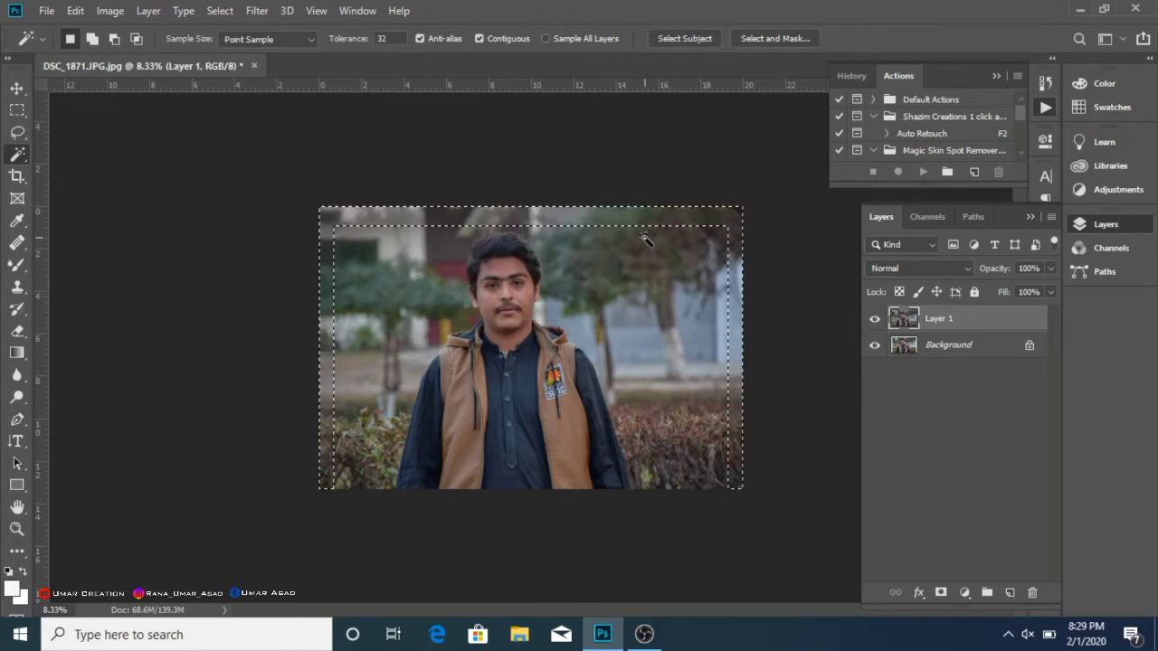
pyautogui.hotkey('ctrl', 'd')
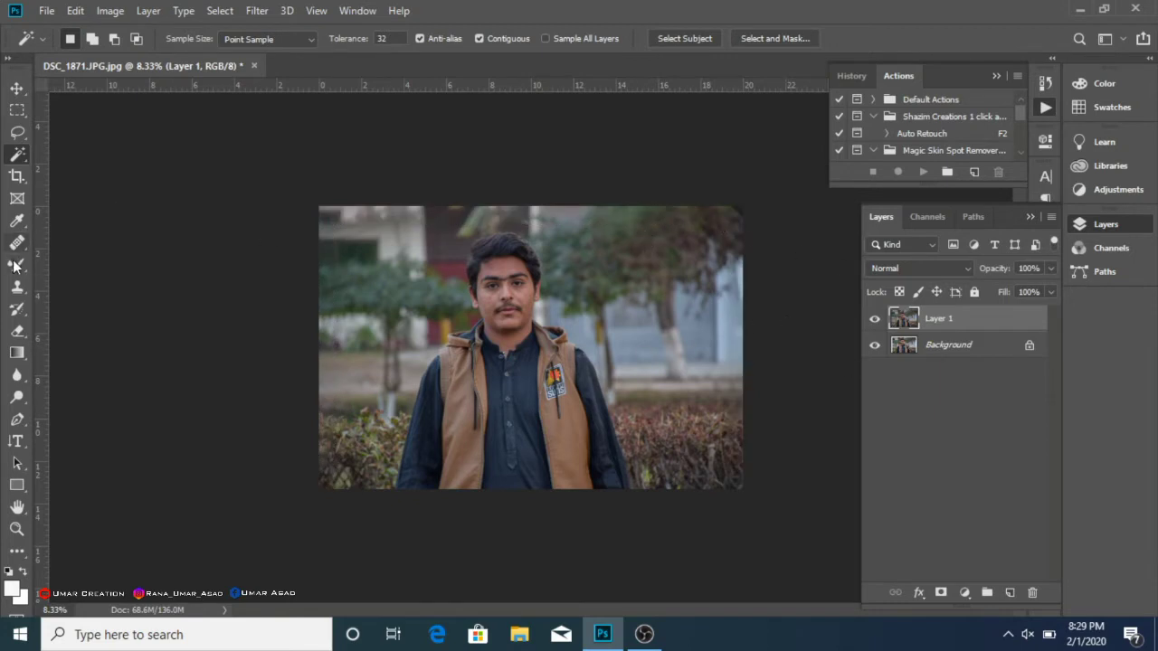
# Remove the blemishes from the forehead, cheeks, nose side and chin with the Spot Healing Brush.
pyautogui.press('z')
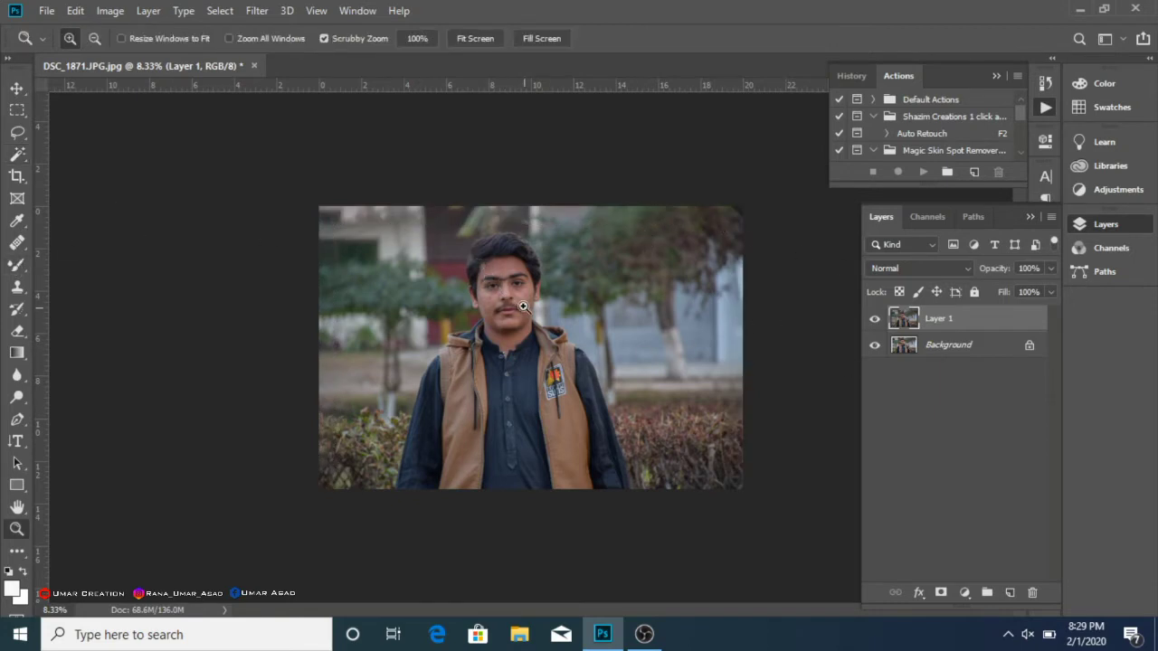
pyautogui.moveTo(518, 305); pyautogui.dragTo(630, 392)
pyautogui.click(17, 243)
pyautogui.rightClick(17, 242)
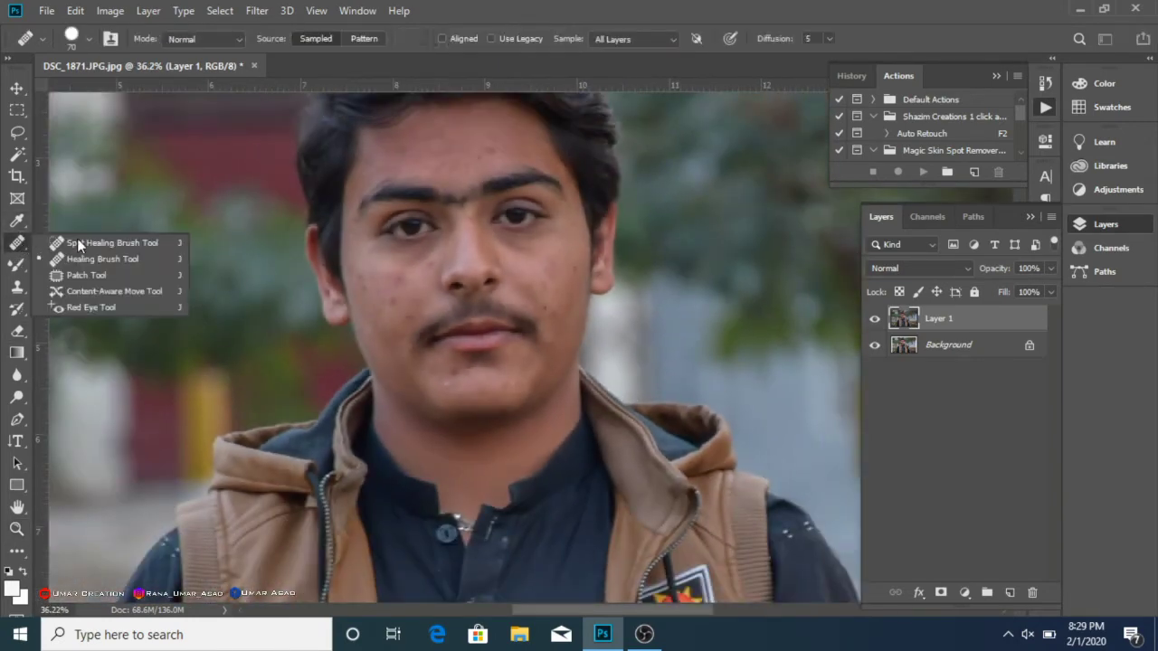
pyautogui.click(77, 238)
pyautogui.click(404, 316)
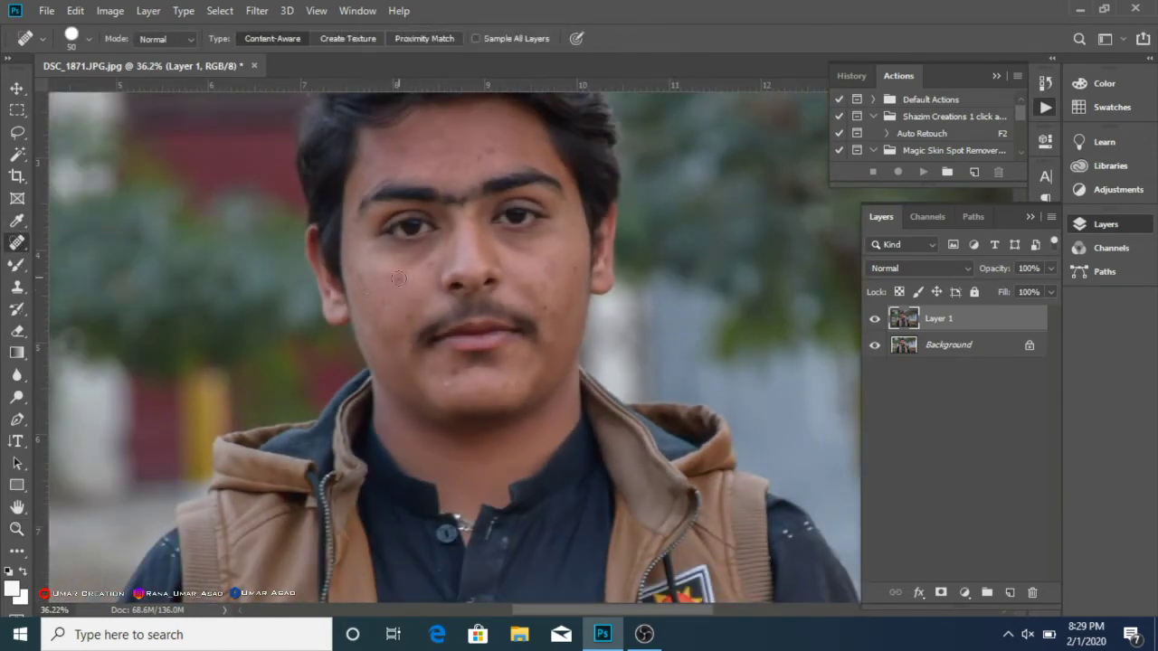
pyautogui.click(400, 278)
pyautogui.click(431, 261)
pyautogui.click(491, 151)
pyautogui.click(568, 269)
pyautogui.click(551, 309)
pyautogui.click(453, 366)
pyautogui.click(508, 387)
pyautogui.click(549, 309)
pyautogui.click(411, 312)
pyautogui.click(335, 257)
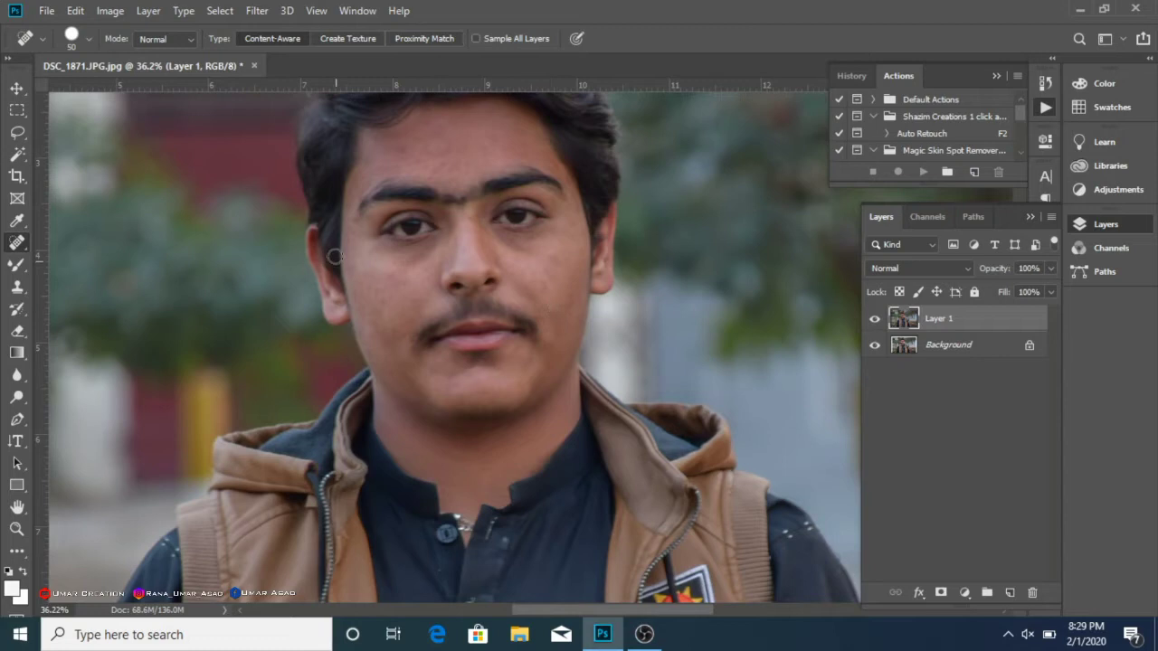
# Smooth the facial skin on the forehead, nose and cheeks with the Mixer Brush, varying its size up to about 125.
pyautogui.click(16, 264)
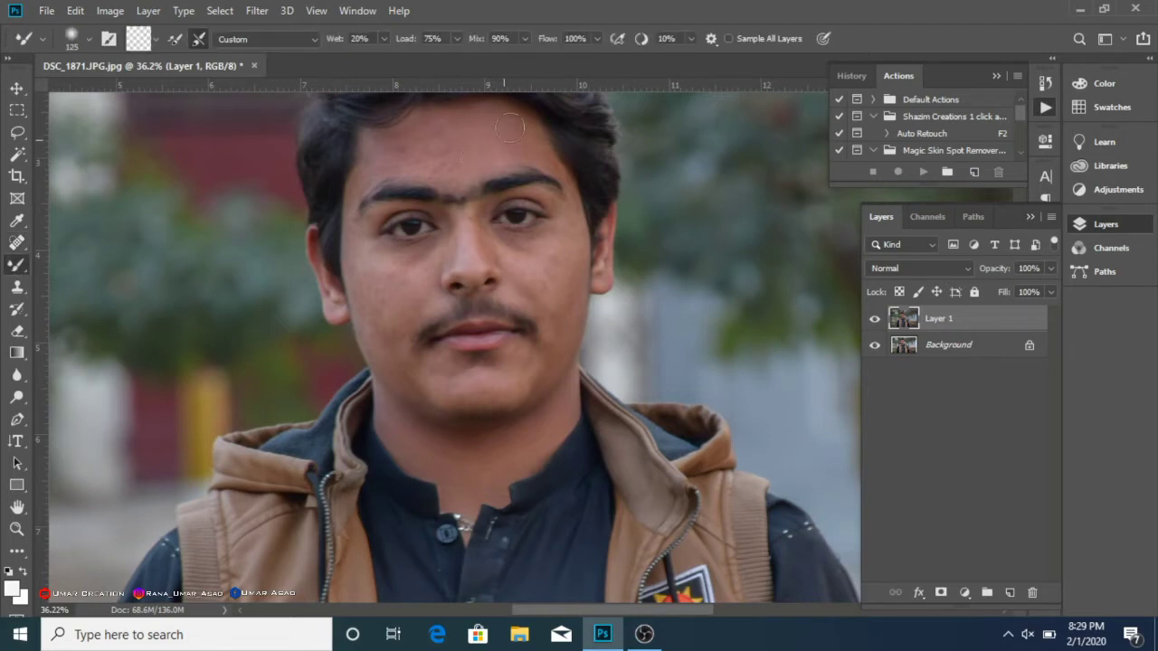
pyautogui.press(']')
pyautogui.press('[')
pyautogui.press('[')
pyautogui.press('[')
pyautogui.press('[')
pyautogui.press('[')
pyautogui.press('[')
pyautogui.scroll(-2, 558, 177)
pyautogui.press(']')
pyautogui.press(']')
pyautogui.press(']')
pyautogui.press(']')
pyautogui.press(']')
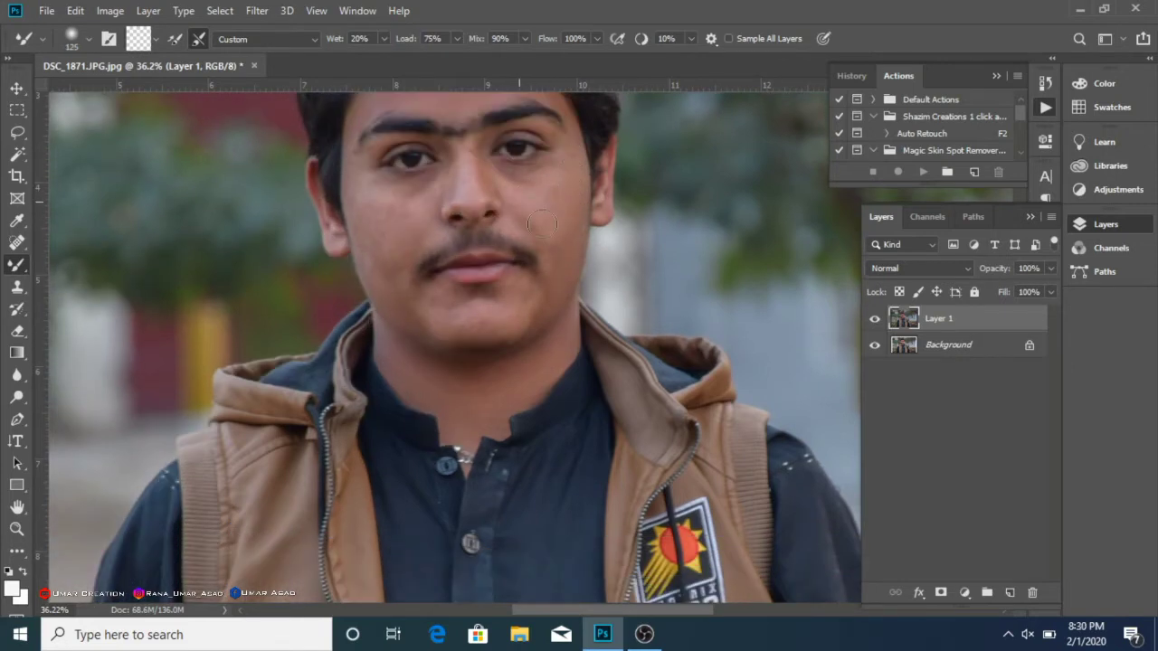
pyautogui.press('[')
pyautogui.press('[')
pyautogui.press(']')
pyautogui.press(']')
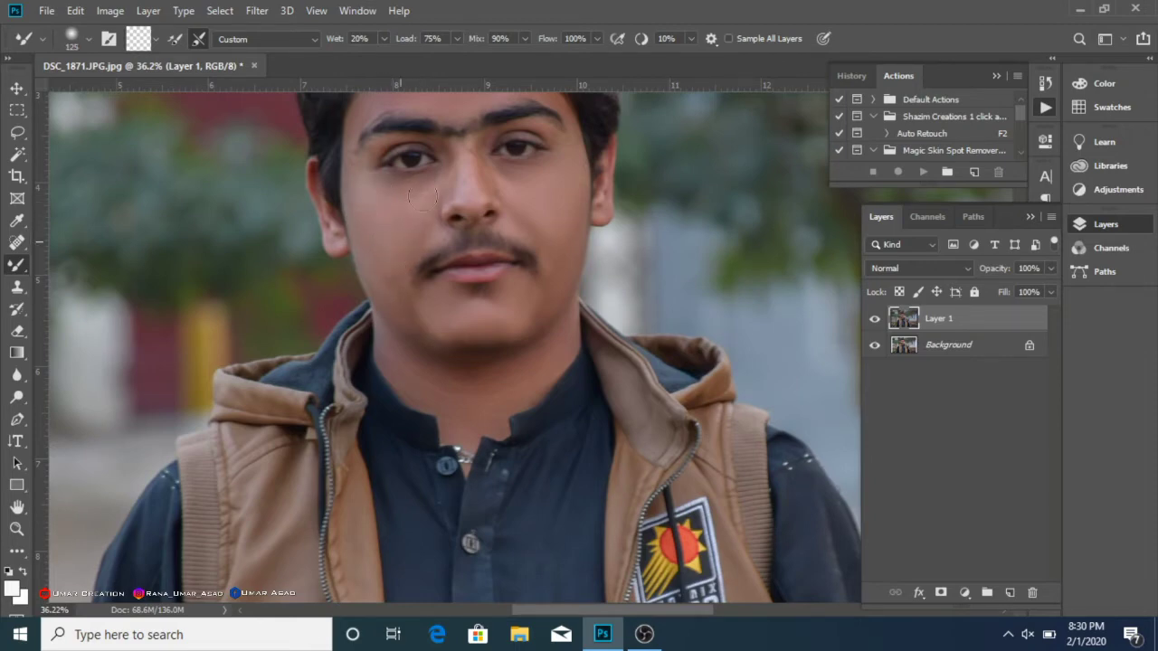
# Smooth the skin under the eyes and around the mouth and chin with a smaller Mixer Brush of about 90.
pyautogui.press('[')
pyautogui.press('[')
pyautogui.press('[')
pyautogui.scroll(-1, 421, 294)
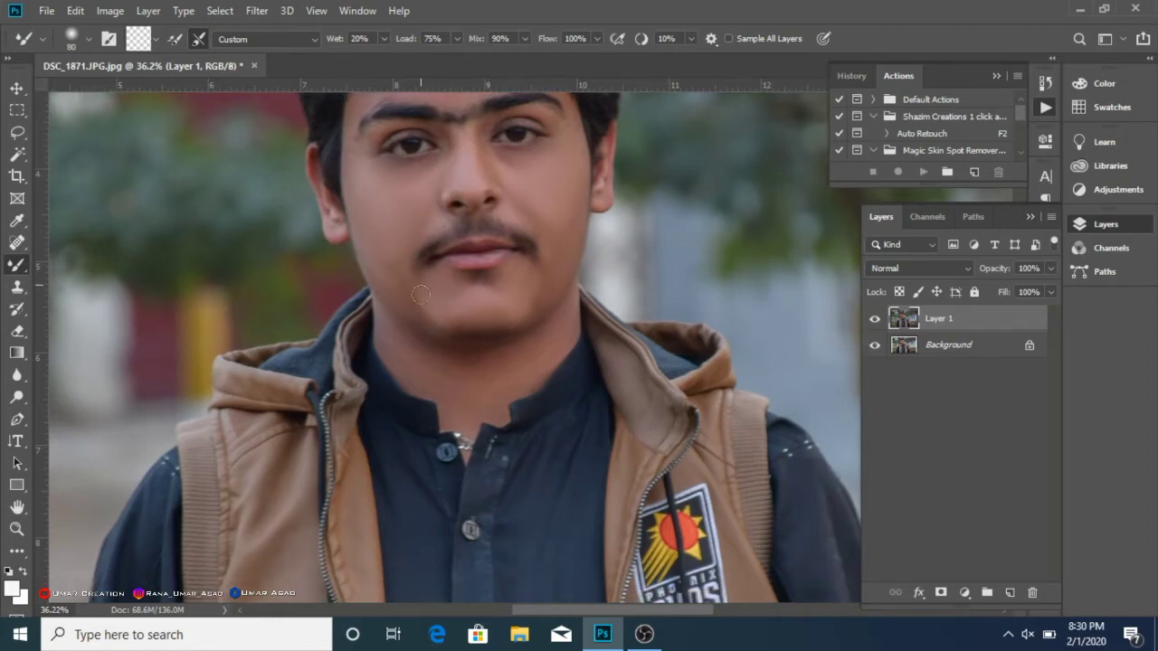
pyautogui.press(']')
pyautogui.hotkey('ctrl', '-')
pyautogui.hotkey('ctrl', '-')
pyautogui.hotkey('ctrl', '-')
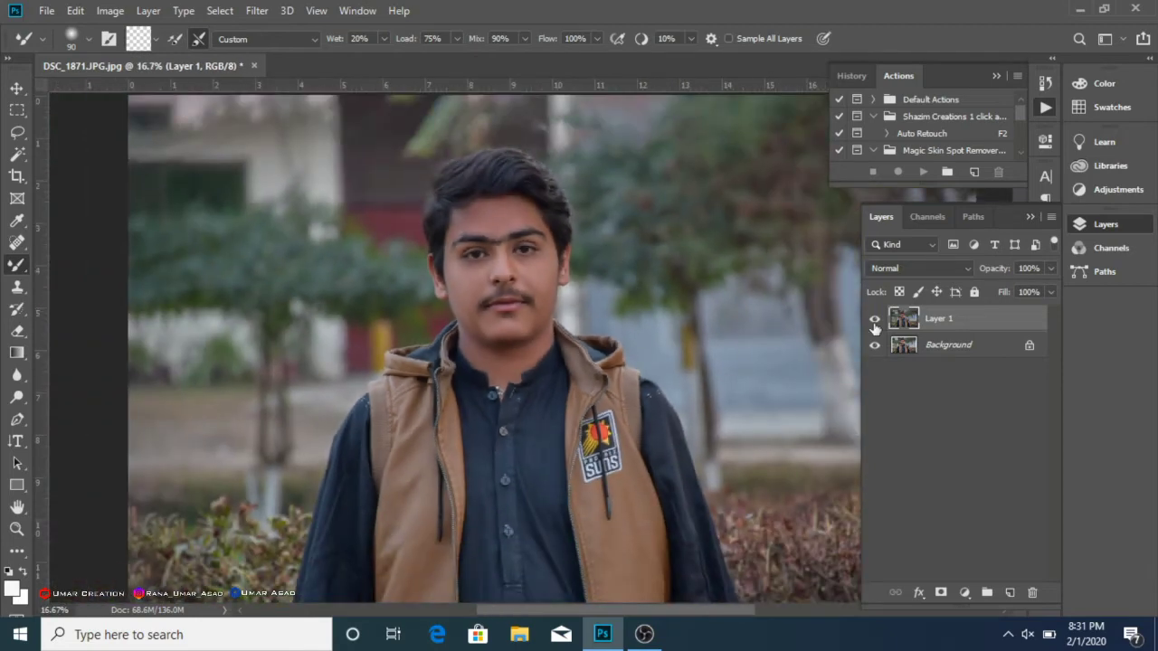
# Compare the retouch with the original, flatten the image, and duplicate the background as a new layer.
pyautogui.click(875, 319)
pyautogui.rightClick(908, 345)
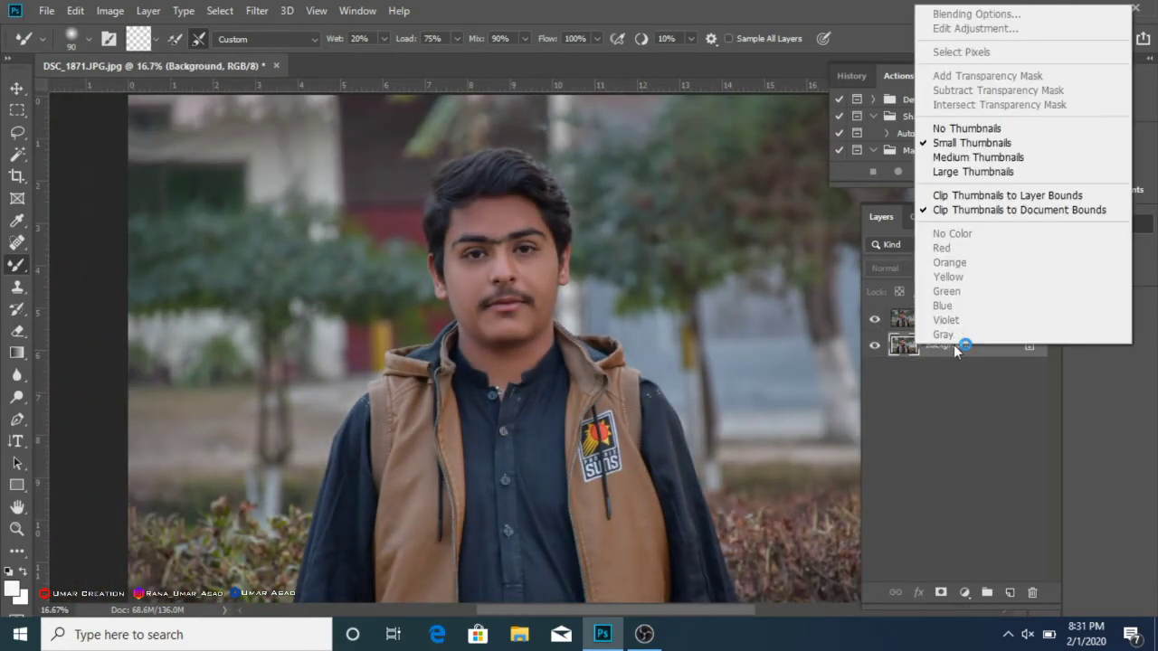
pyautogui.rightClick(956, 346)
pyautogui.click(1001, 494)
pyautogui.hotkey('ctrl', 'j')
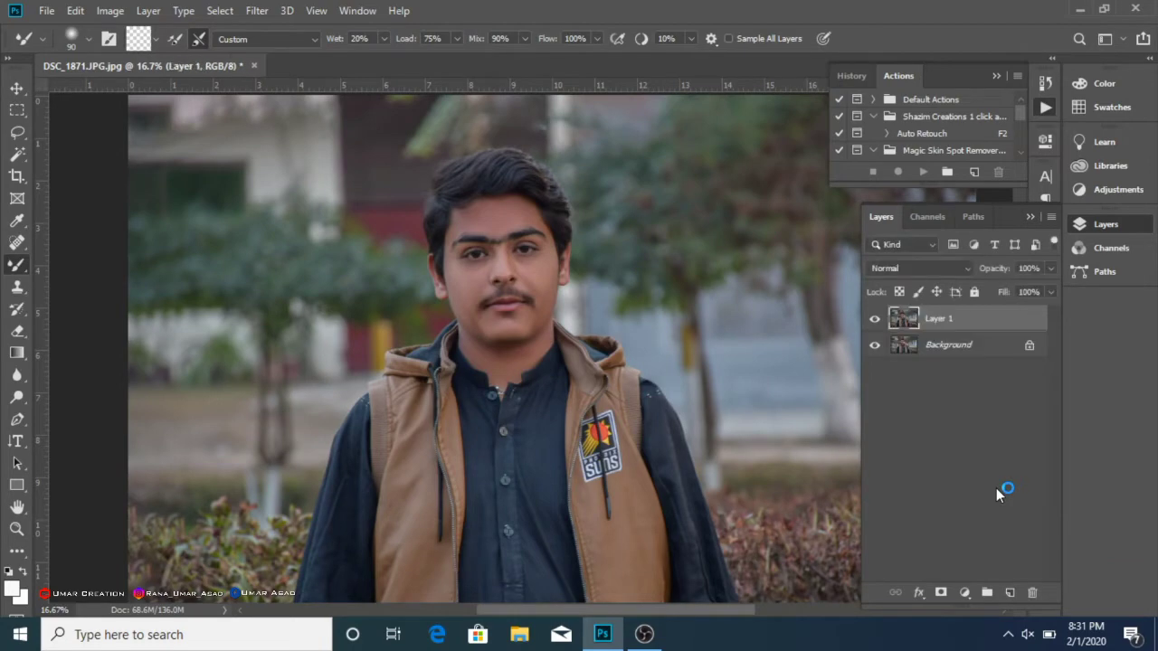
# Smooth the skin on the duplicated layer with the SkinFiner 2.0 filter and apply the result.
pyautogui.click(257, 11)
pyautogui.moveTo(406, 425)
pyautogui.click(531, 422)
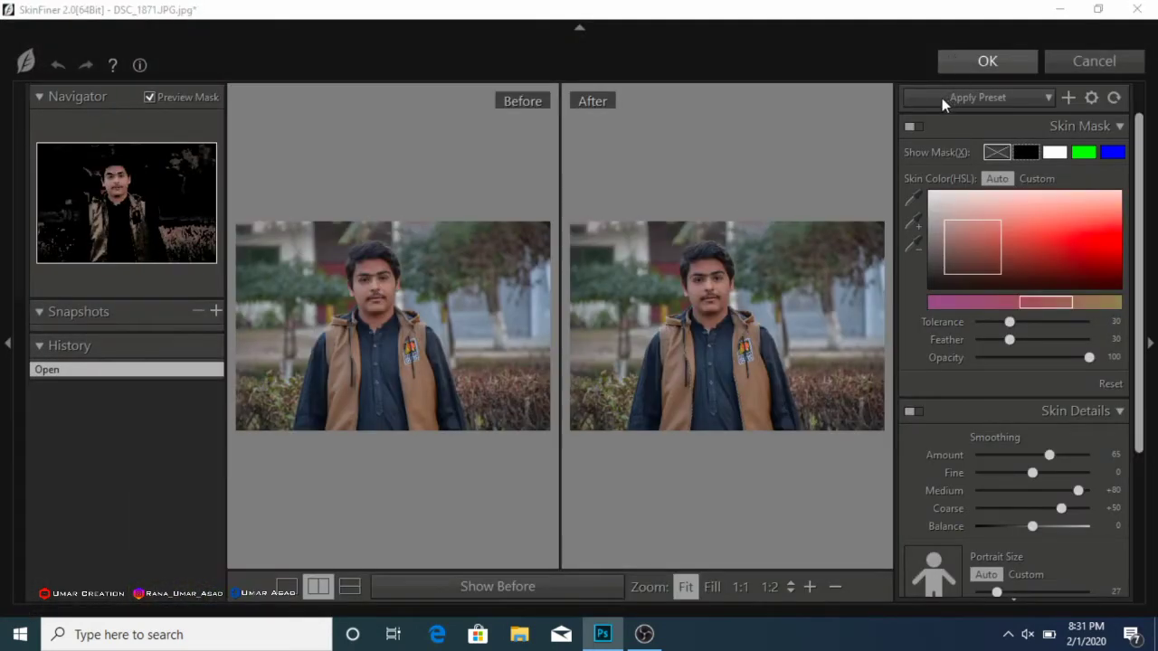
pyautogui.press('Return')
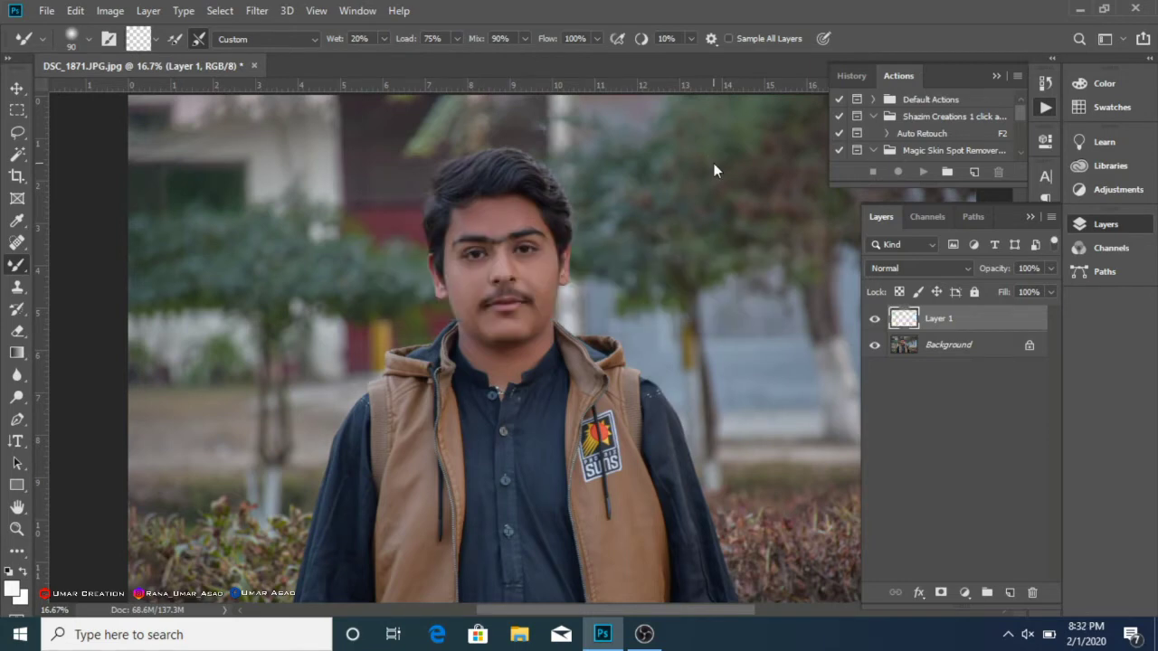
# Duplicate Layer 1 and push the top of the hair upward in Liquify with Forward Warp brush sizes from 700 down to 300.
pyautogui.hotkey('ctrl', 'j')
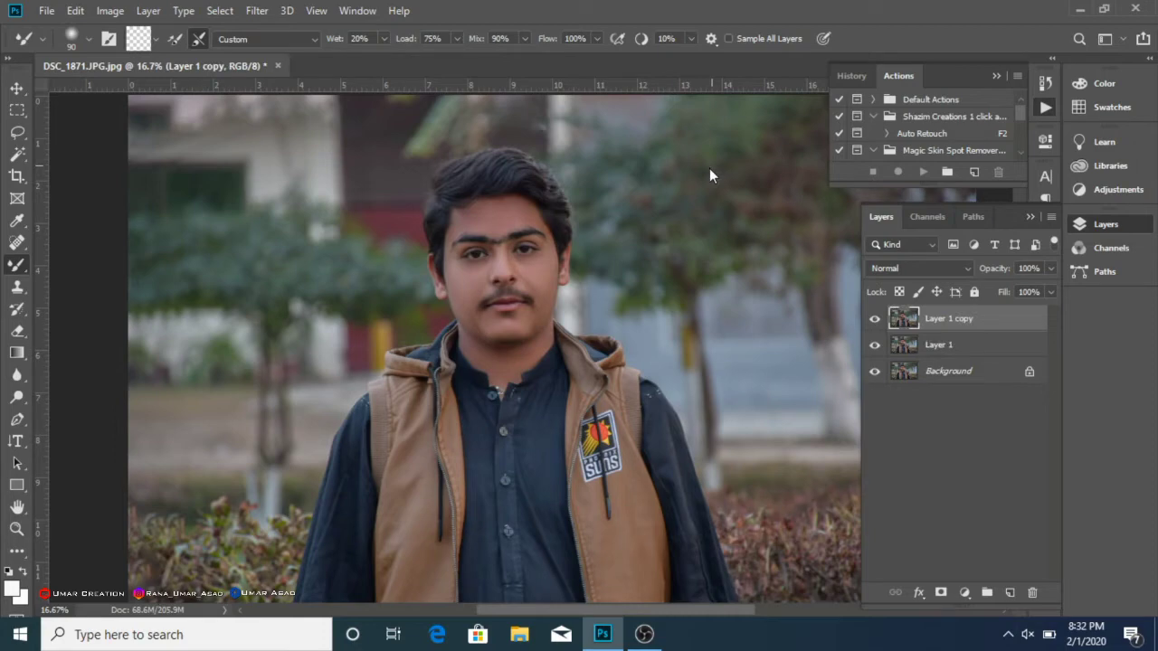
pyautogui.hotkey('ctrl', 'shift', 'x')
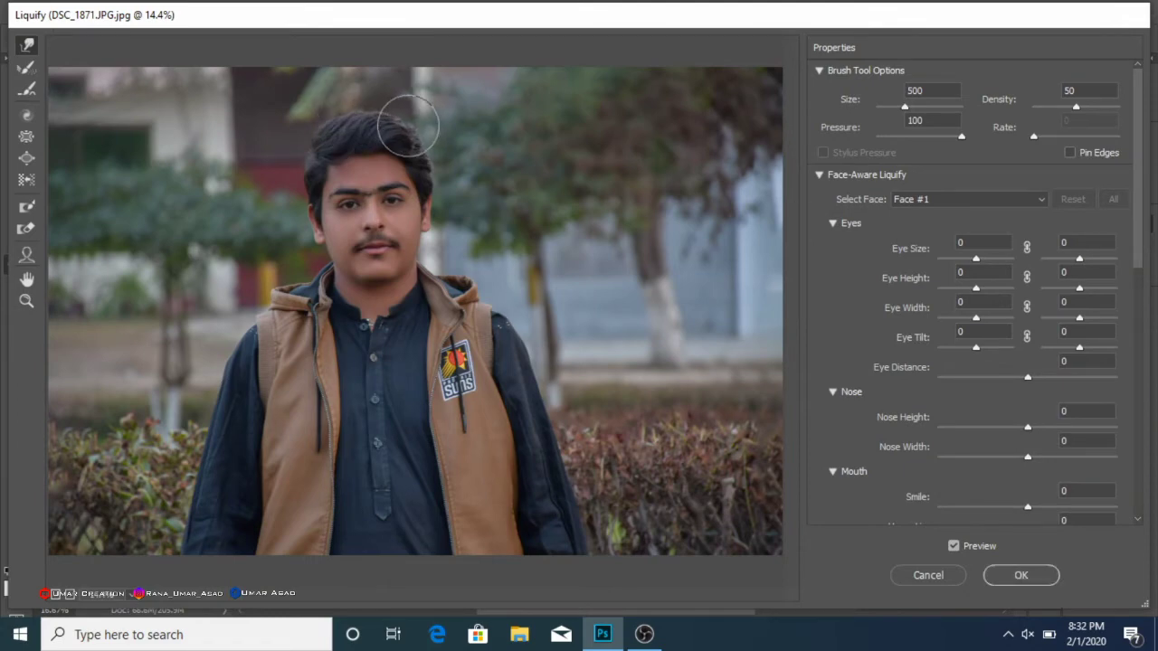
pyautogui.press(']')
pyautogui.press(']')
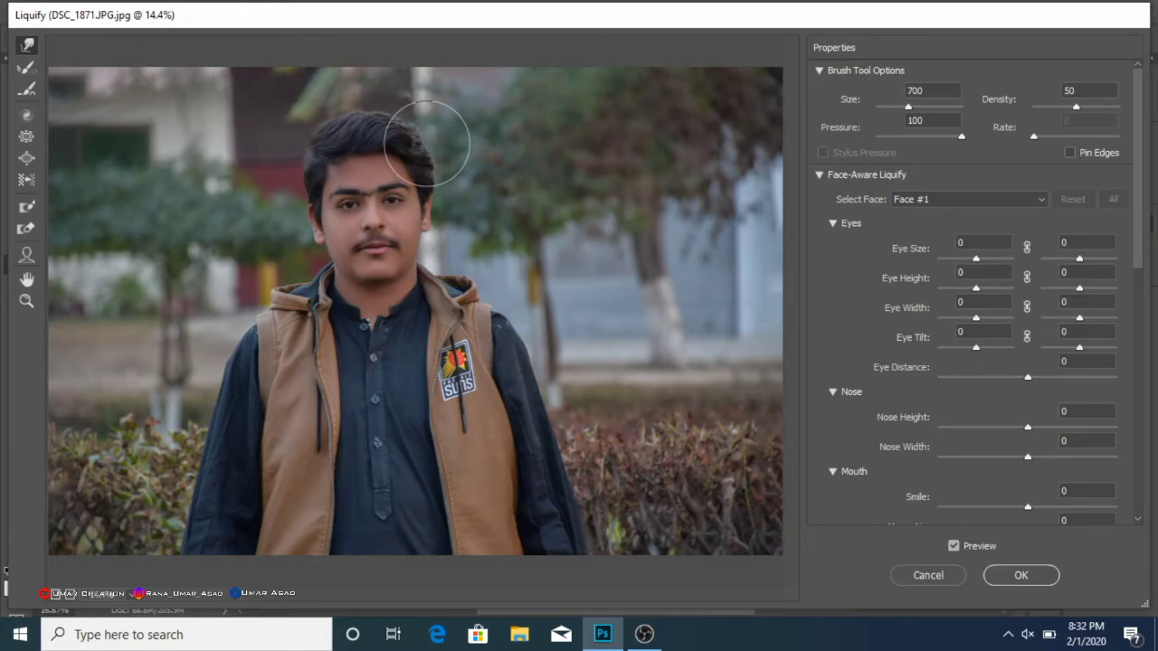
pyautogui.press('[')
pyautogui.press('[')
pyautogui.press('[')
pyautogui.press('[')
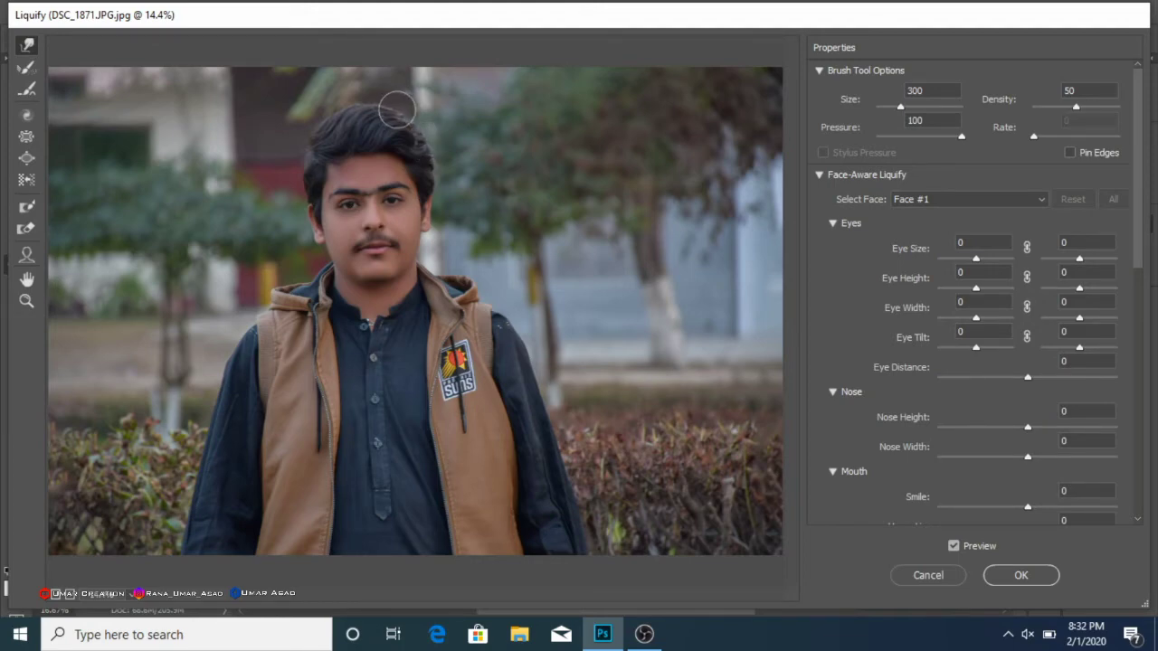
# Set the mouth's Smile to 25 and the face shape's Forehead to -39 in Liquify and apply the changes.
pyautogui.scroll(-1, 995, 407)
pyautogui.moveTo(1028, 466); pyautogui.dragTo(1051, 466)
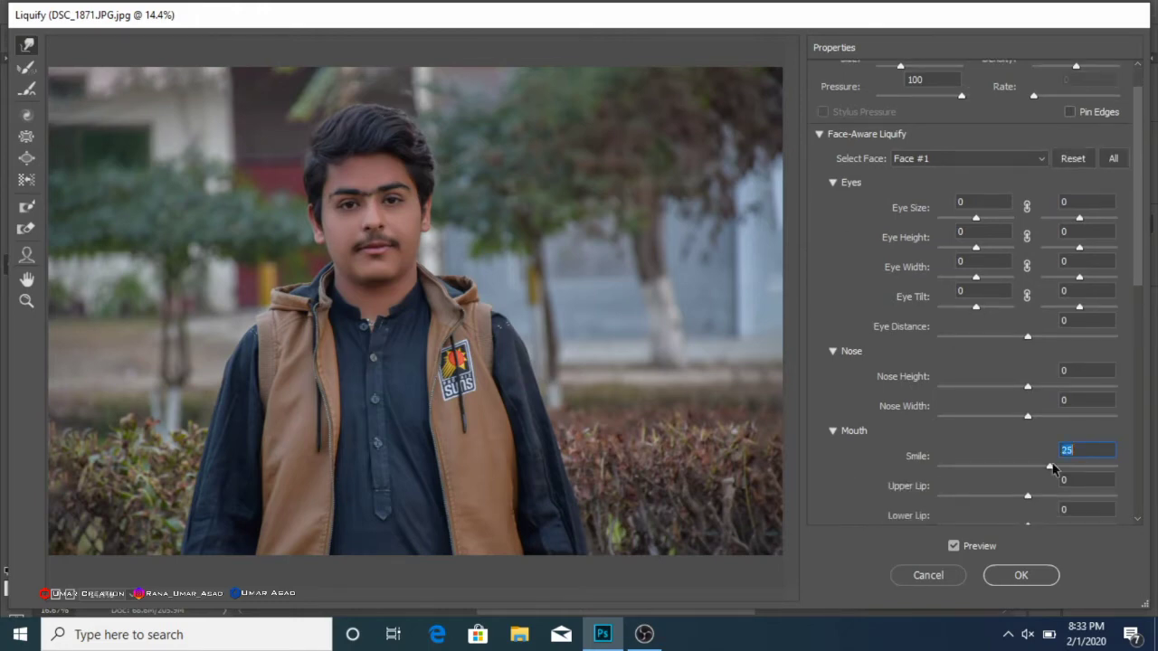
pyautogui.scroll(-5, 1053, 467)
pyautogui.moveTo(1028, 432); pyautogui.dragTo(992, 431)
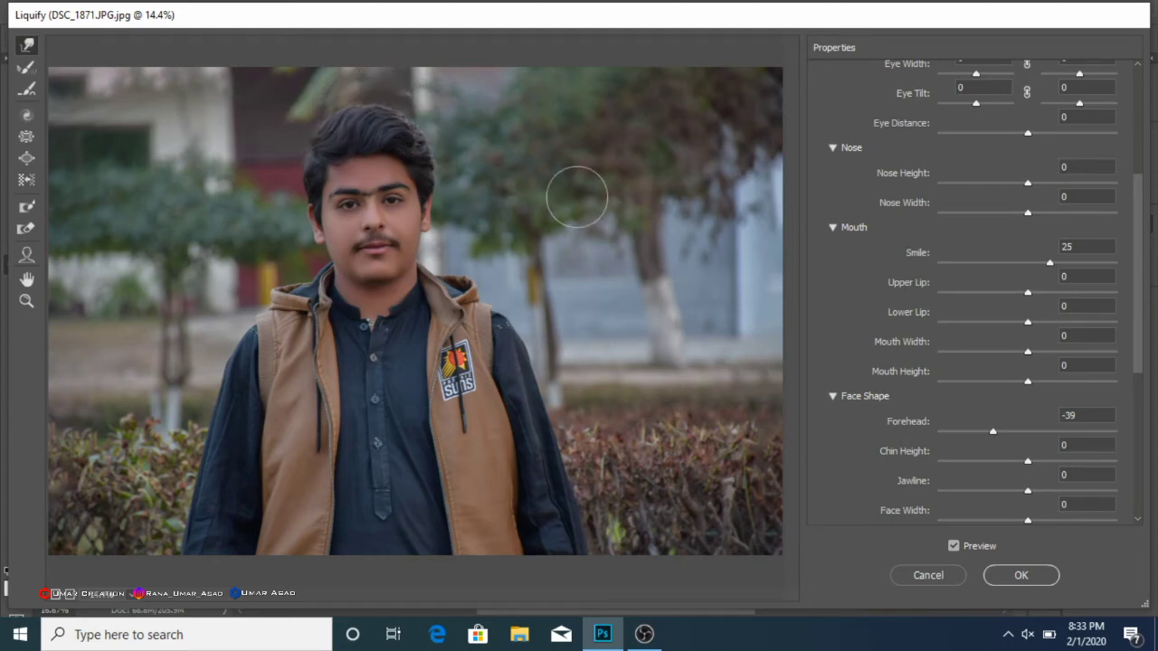
pyautogui.click(1022, 574)
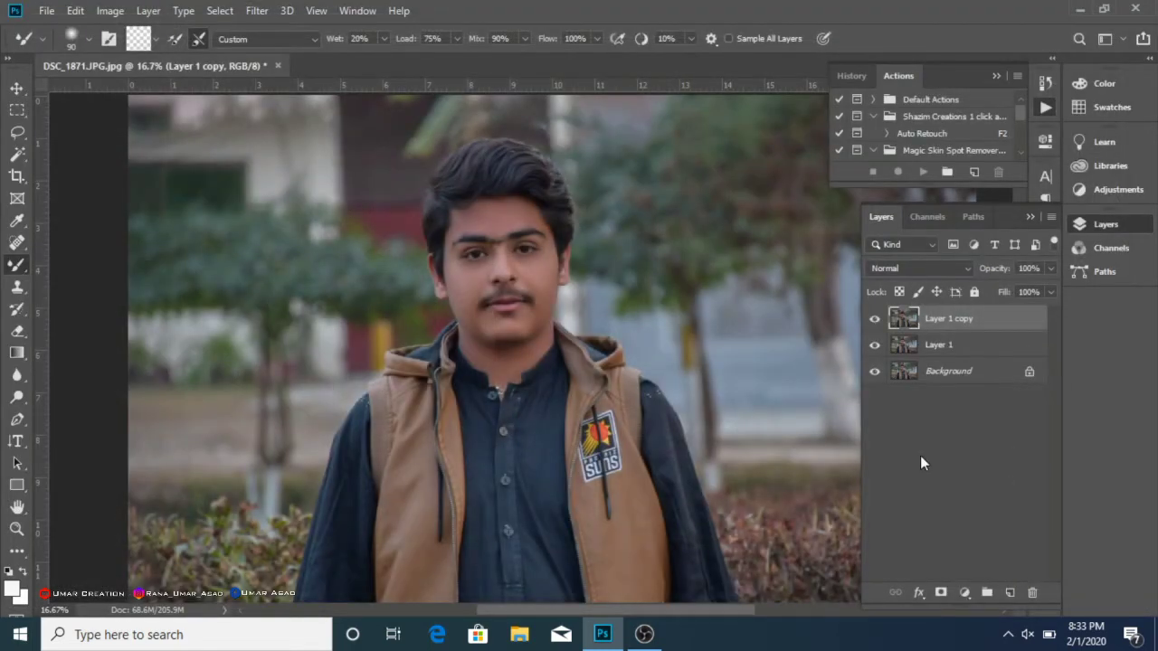
# Duplicate the top layer and in Camera Raw set HSL saturation to Reds +23, Oranges -33 and luminance to Reds +24, Oranges +33.
pyautogui.hotkey('ctrl', 'j')
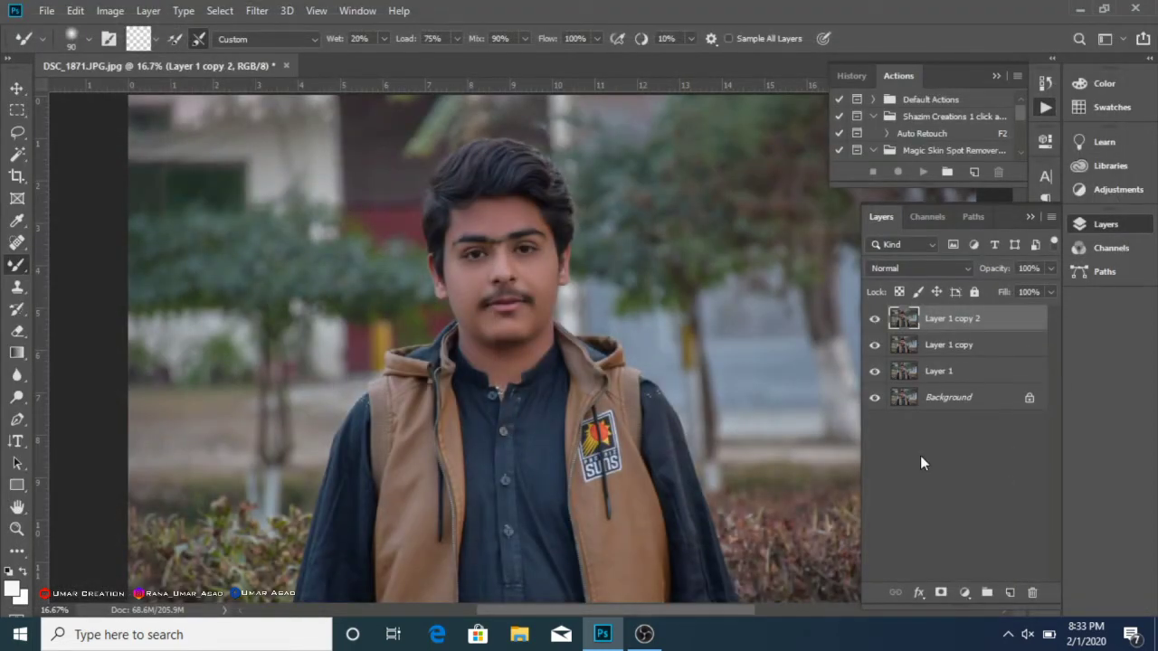
pyautogui.hotkey('ctrl', 'shift', 'a')
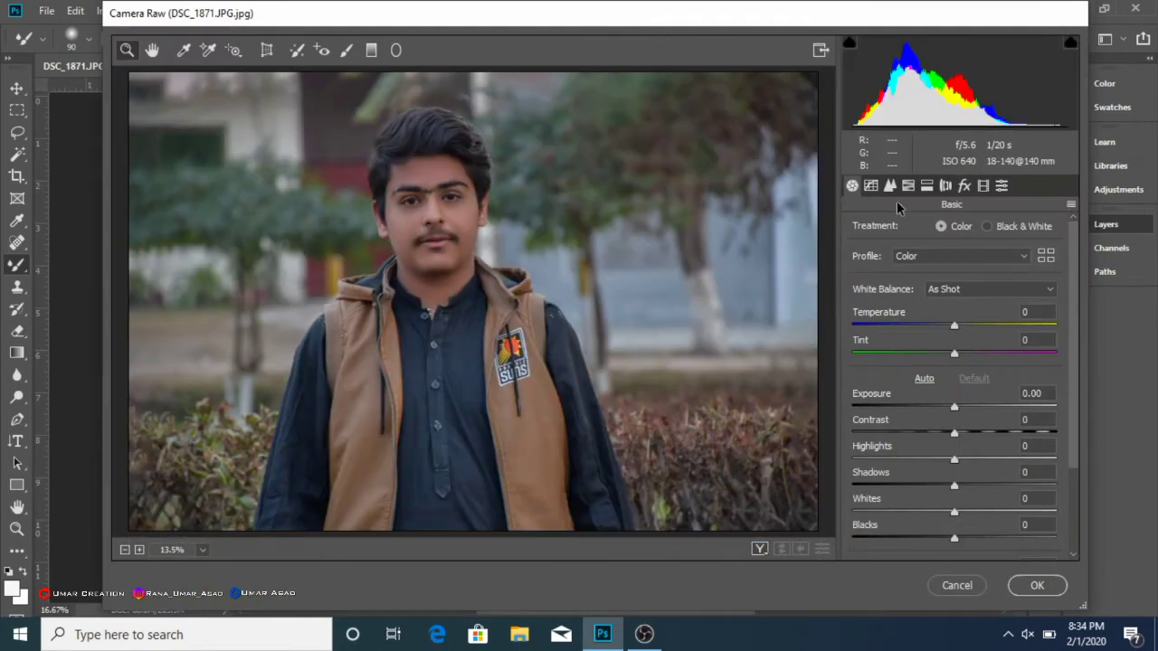
pyautogui.click(909, 188)
pyautogui.click(921, 230)
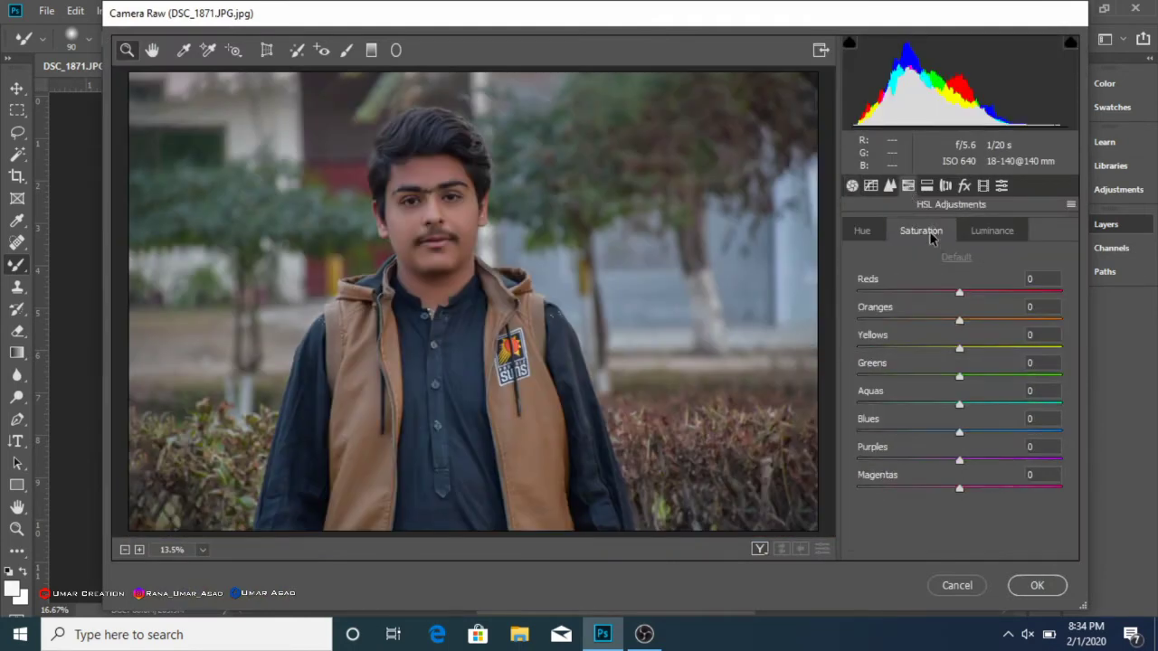
pyautogui.click(925, 321)
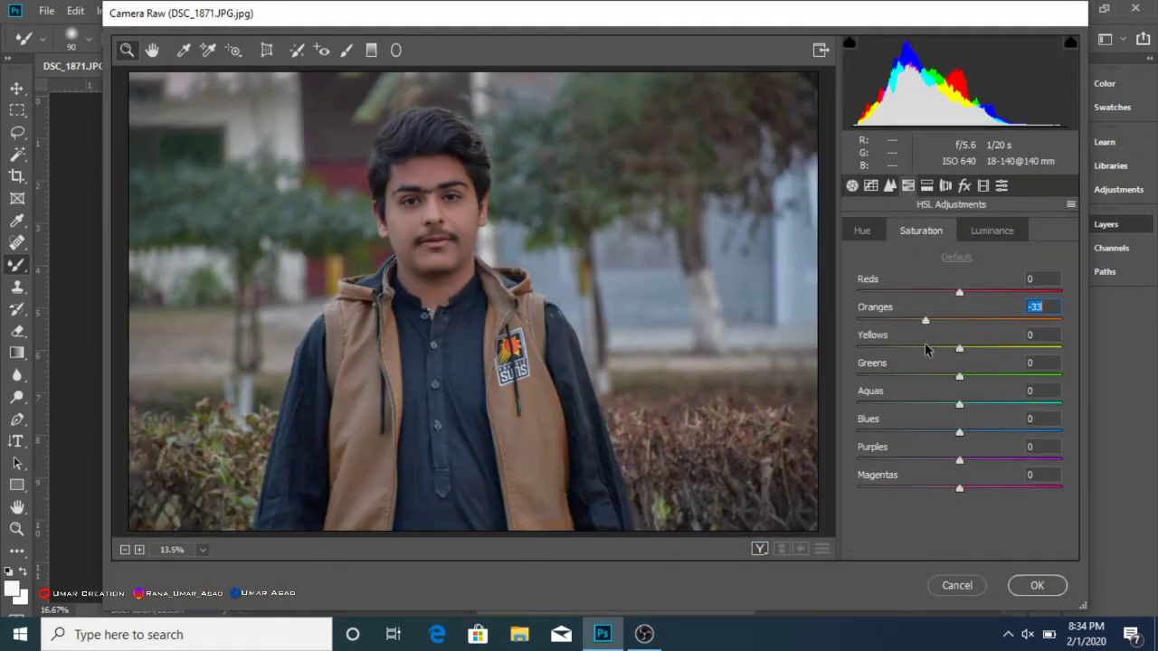
pyautogui.moveTo(958, 294); pyautogui.dragTo(984, 302)
pyautogui.click(993, 231)
pyautogui.click(967, 320)
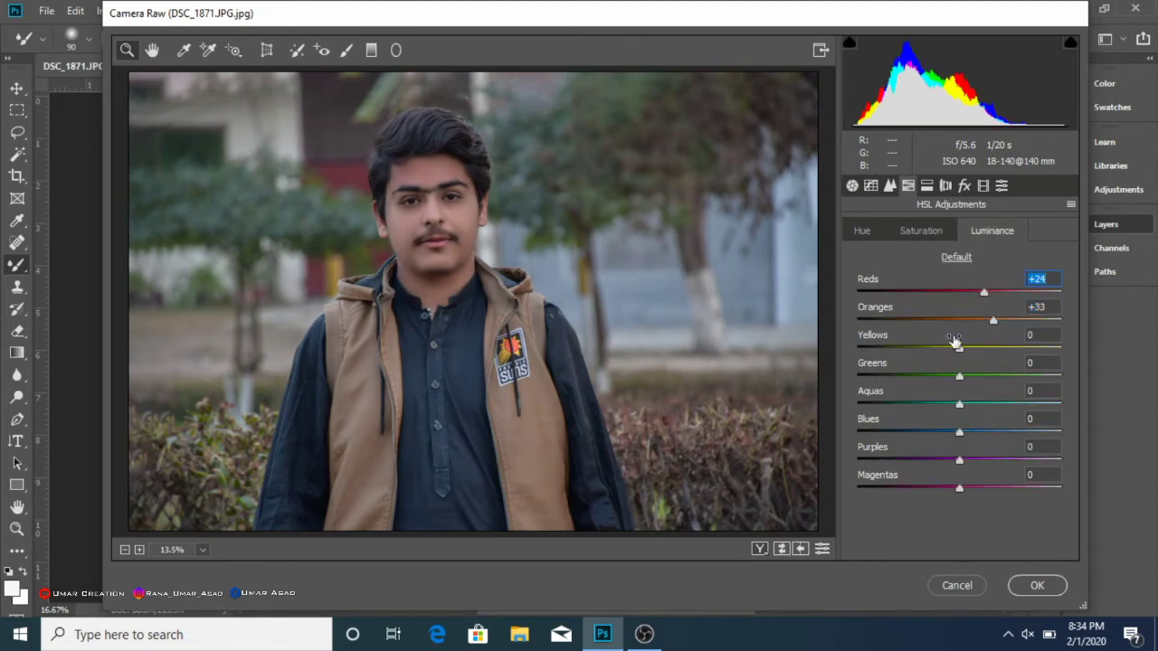
# Set the HSL saturation to Yellows +35, Greens +67, Aquas +28, Blues +34 and Purples +14.
pyautogui.click(936, 238)
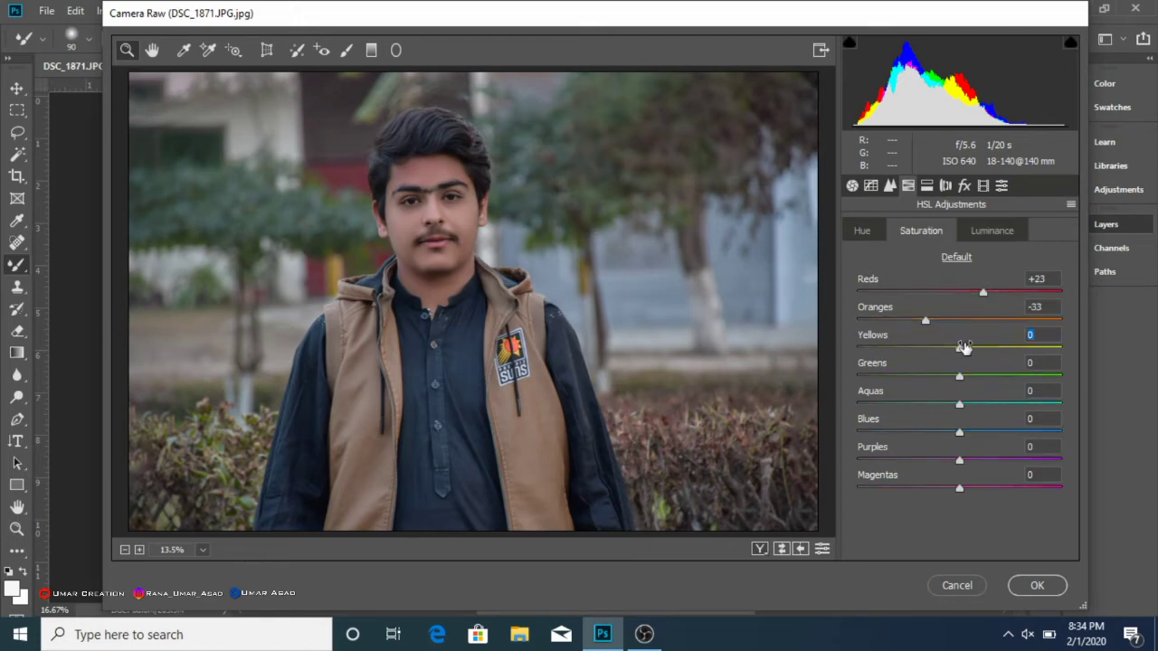
pyautogui.moveTo(963, 347); pyautogui.dragTo(1028, 378)
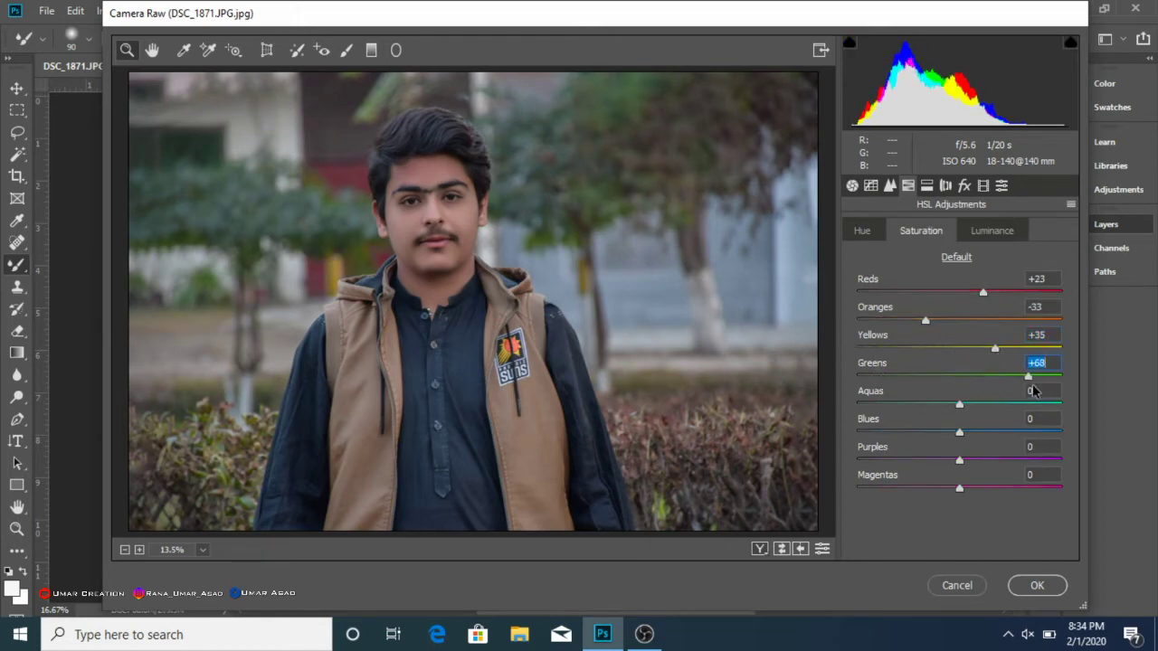
pyautogui.moveTo(959, 405); pyautogui.dragTo(973, 459)
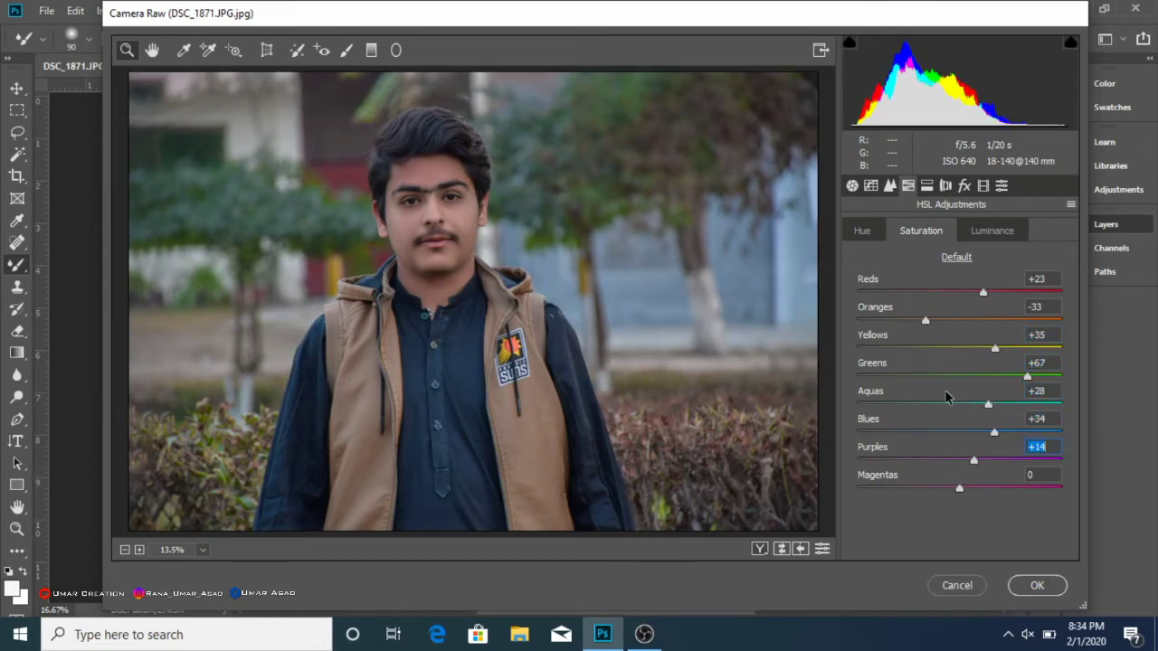
# Set the HSL hue to Yellows +19, Greens -100 and Aquas -38, and shift the Blues toward aqua.
pyautogui.click(870, 232)
pyautogui.moveTo(959, 349); pyautogui.dragTo(860, 378)
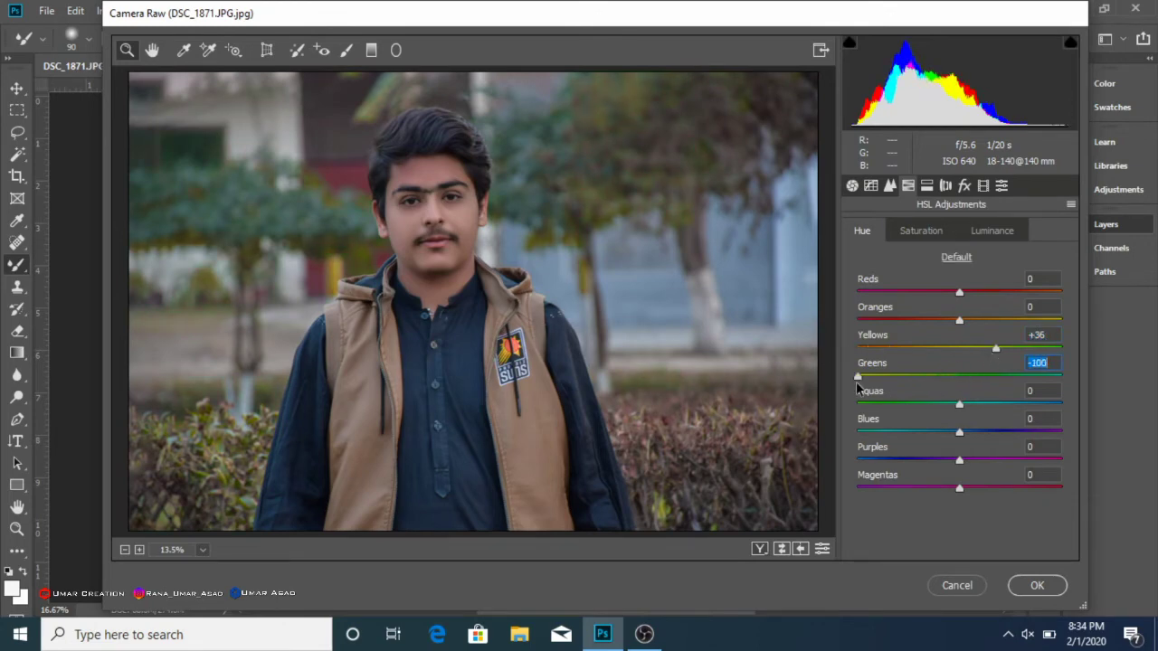
pyautogui.moveTo(947, 355); pyautogui.dragTo(980, 356)
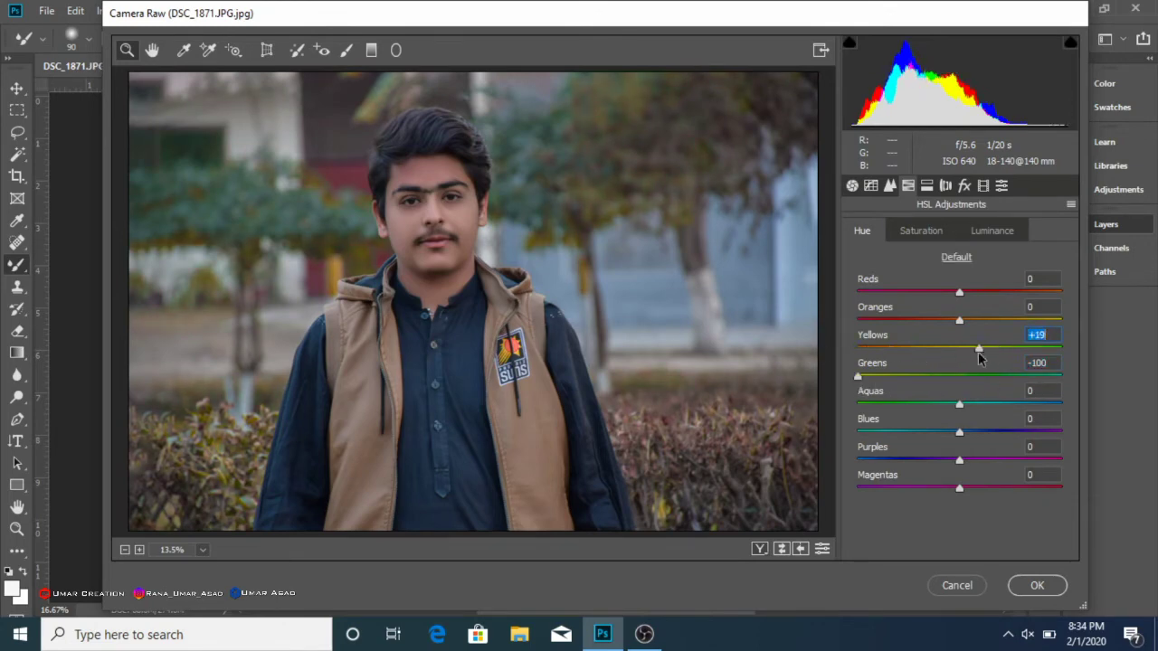
pyautogui.moveTo(922, 404); pyautogui.dragTo(941, 433)
pyautogui.click(928, 431)
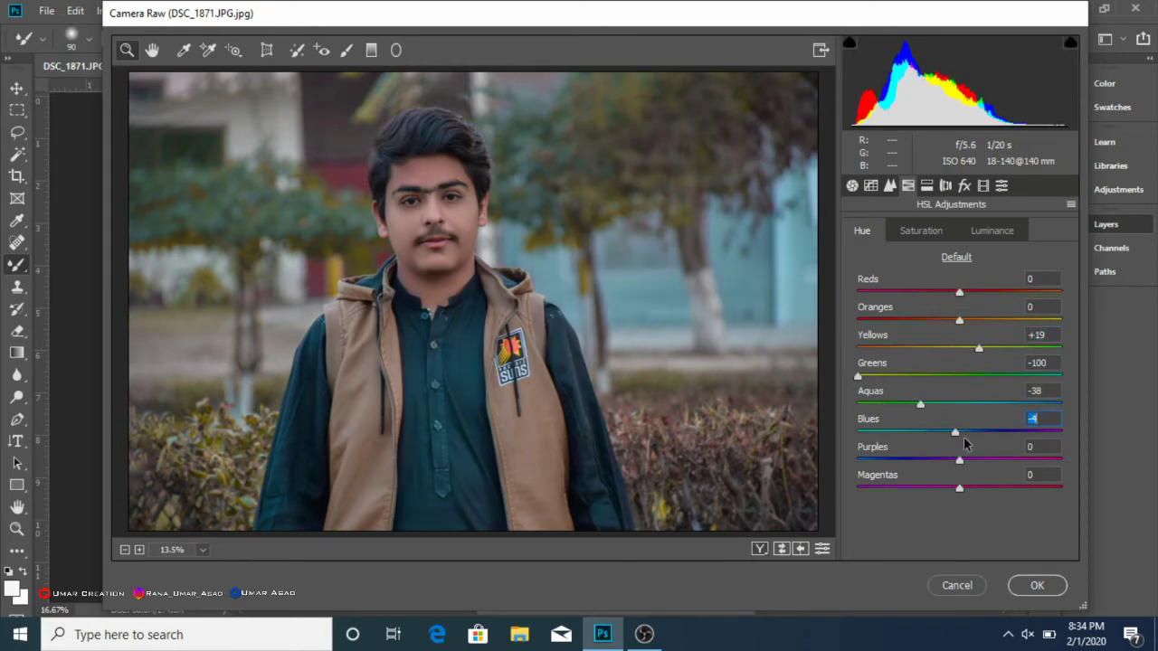
# Set the HSL luminance of the Blues to -18 and apply the Camera Raw adjustments.
pyautogui.click(988, 237)
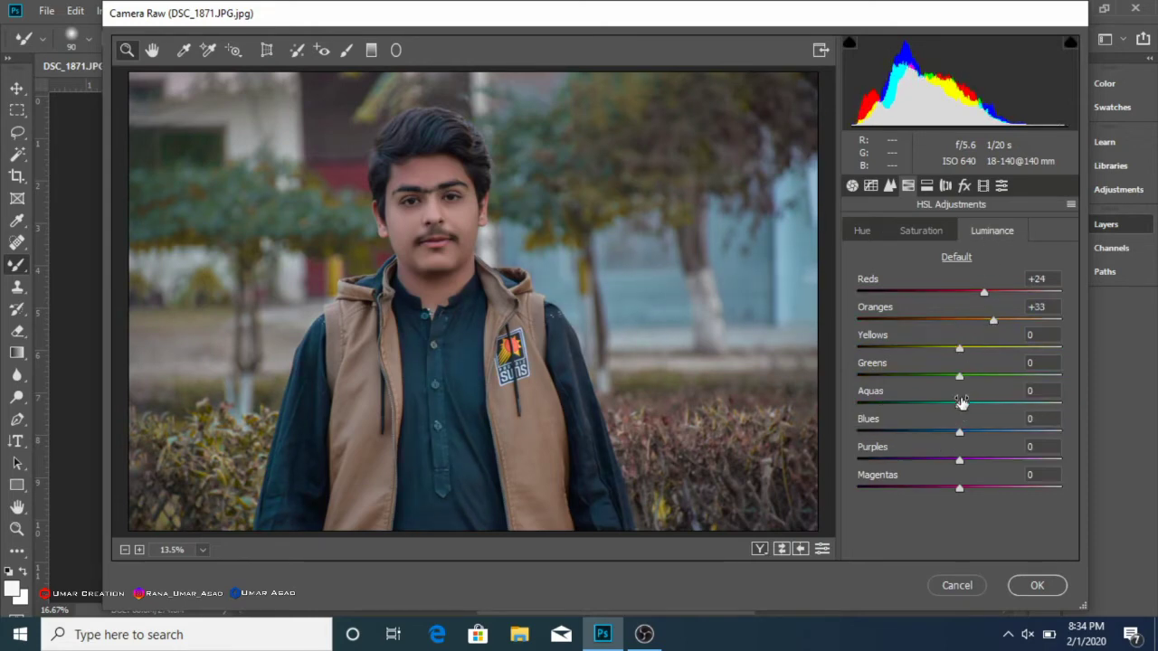
pyautogui.click(941, 432)
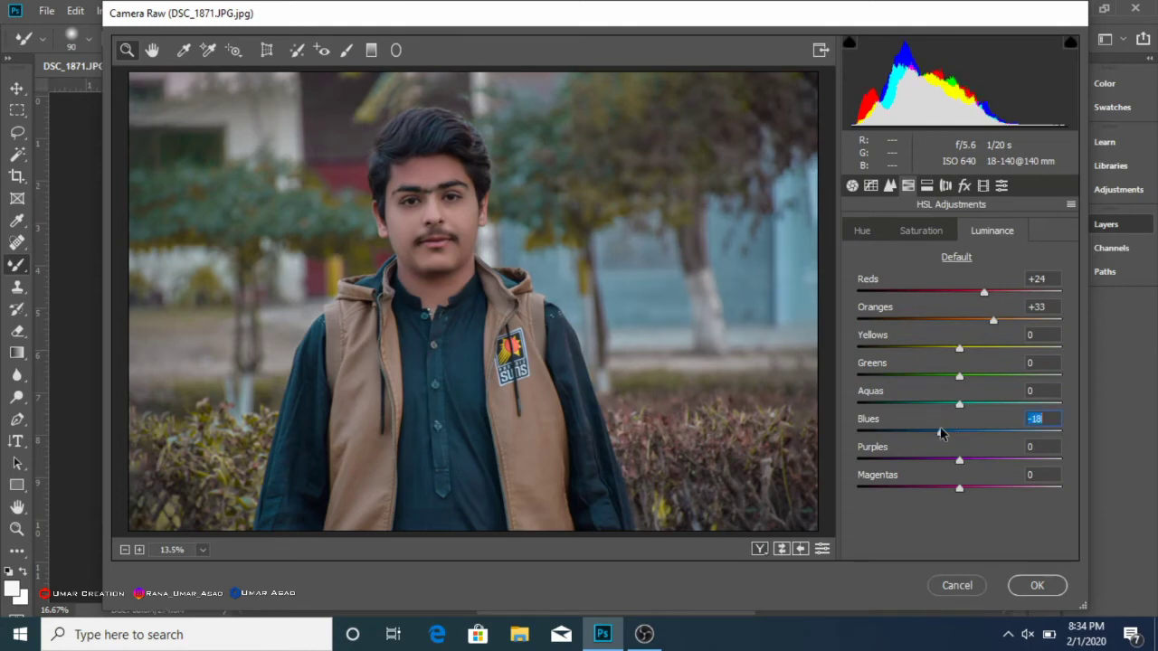
pyautogui.click(1045, 590)
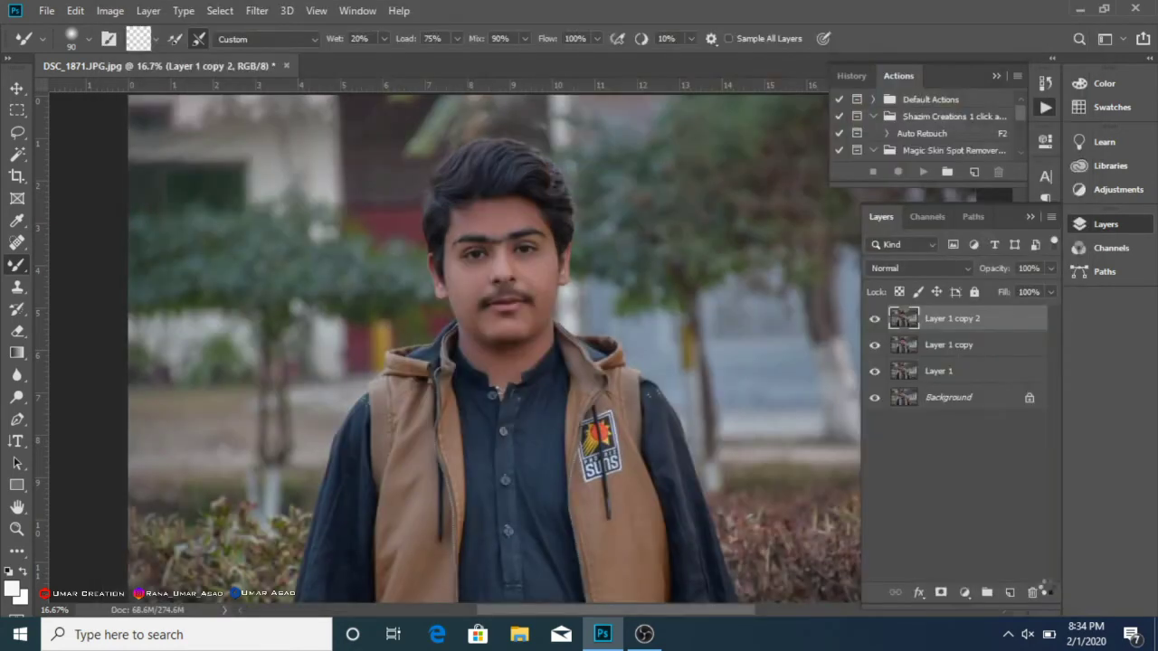
# Add a Selective Color adjustment layer and, for the Yellows, reduce cyan strongly and raise black moderately.
pyautogui.click(965, 592)
pyautogui.click(995, 582)
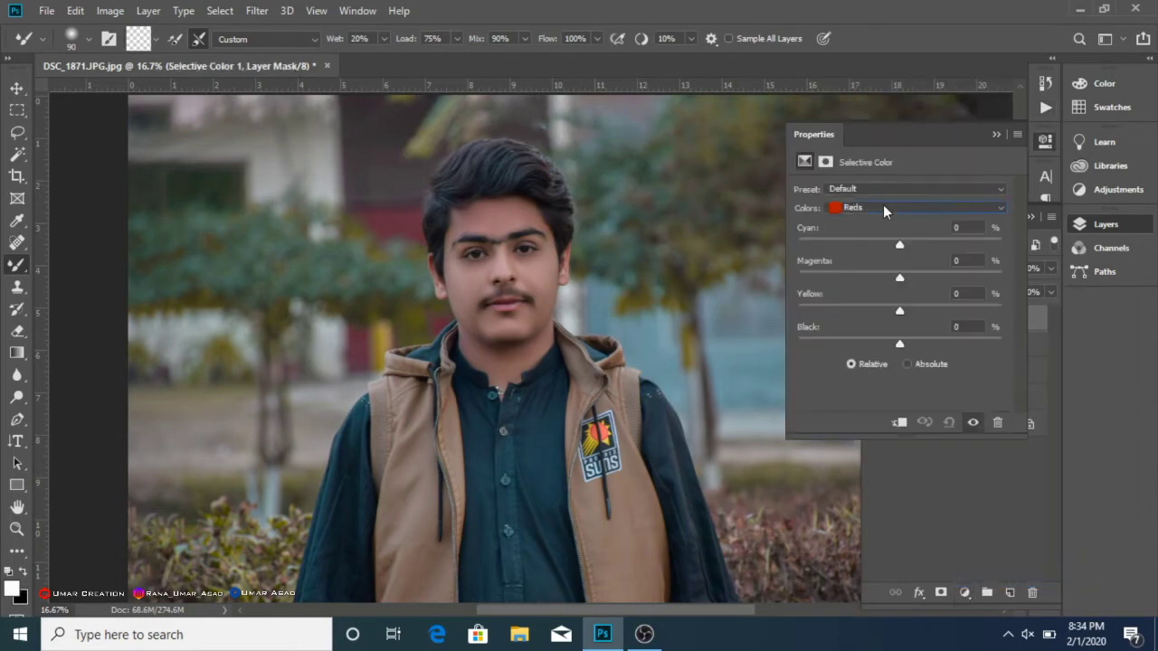
pyautogui.click(883, 204)
pyautogui.click(878, 223)
pyautogui.moveTo(899, 244); pyautogui.dragTo(840, 244)
pyautogui.moveTo(899, 277); pyautogui.dragTo(918, 345)
# Try cyan values of -53 and +33 for the Greens in the Selective Color adjustment.
pyautogui.click(888, 212)
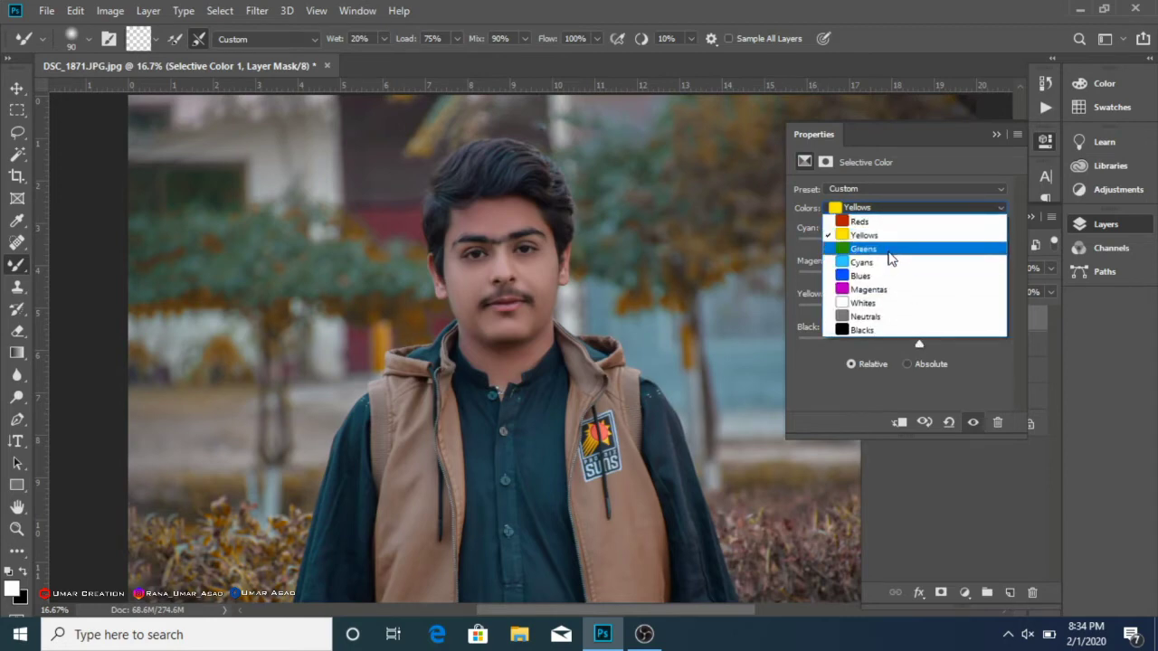
pyautogui.click(890, 247)
pyautogui.moveTo(899, 244); pyautogui.dragTo(846, 249)
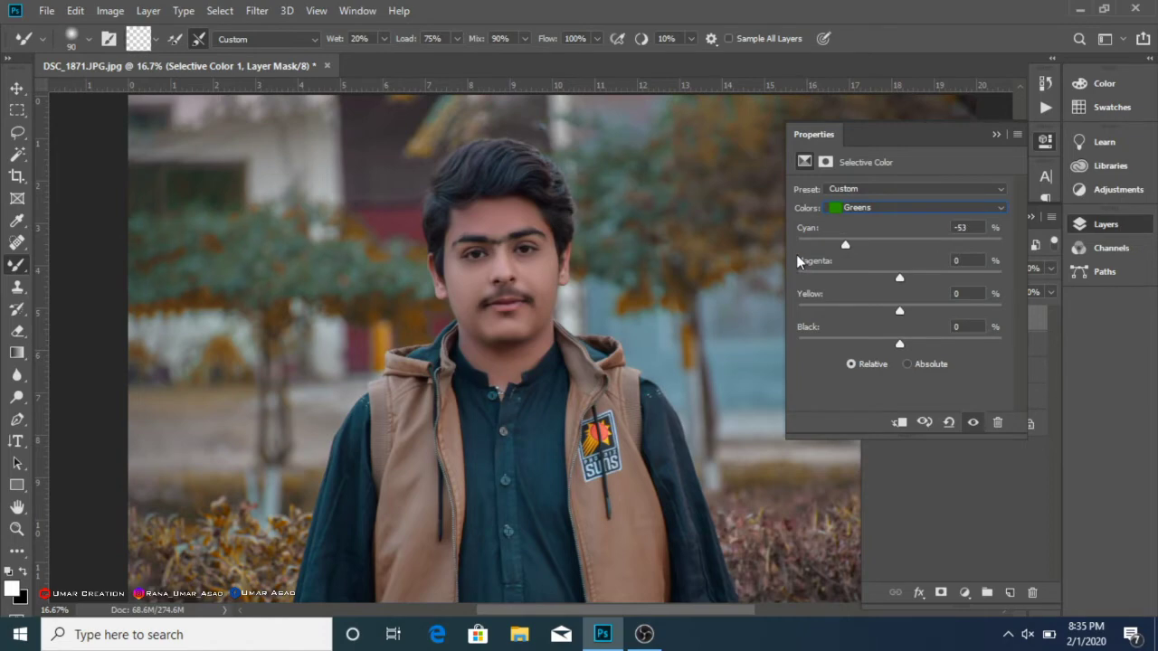
pyautogui.hotkey('ctrl', '-')
pyautogui.hotkey('ctrl', '-')
pyautogui.click(934, 241)
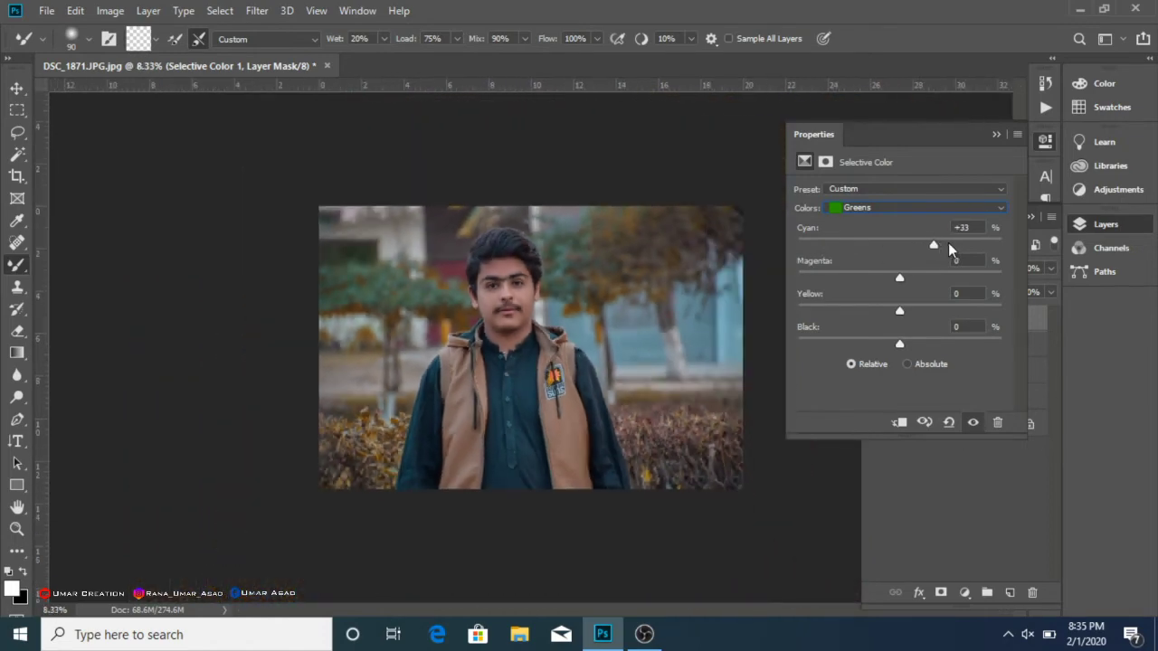
pyautogui.moveTo(833, 257)
pyautogui.mouseDown()
pyautogui.moveTo(893, 259)
pyautogui.moveTo(869, 265)
pyautogui.moveTo(896, 247)
pyautogui.moveTo(852, 248)
pyautogui.moveTo(965, 251)
pyautogui.moveTo(818, 257)
pyautogui.moveTo(982, 253)
pyautogui.moveTo(850, 265)
pyautogui.mouseUp()
pyautogui.click(878, 214)
pyautogui.click(884, 262)
# For the Greens in Selective Color, reduce cyan to its minimum, raise yellow and magenta moderately, and set black to +10.
pyautogui.click(885, 210)
pyautogui.click(879, 243)
pyautogui.moveTo(854, 249); pyautogui.dragTo(796, 251)
pyautogui.moveTo(899, 310); pyautogui.dragTo(922, 309)
pyautogui.moveTo(902, 271); pyautogui.dragTo(917, 277)
pyautogui.moveTo(900, 344); pyautogui.dragTo(911, 344)
# Adjust cyan and raise yellow slightly for the Neutrals in Selective Color, and close the adjustment's properties.
pyautogui.click(880, 209)
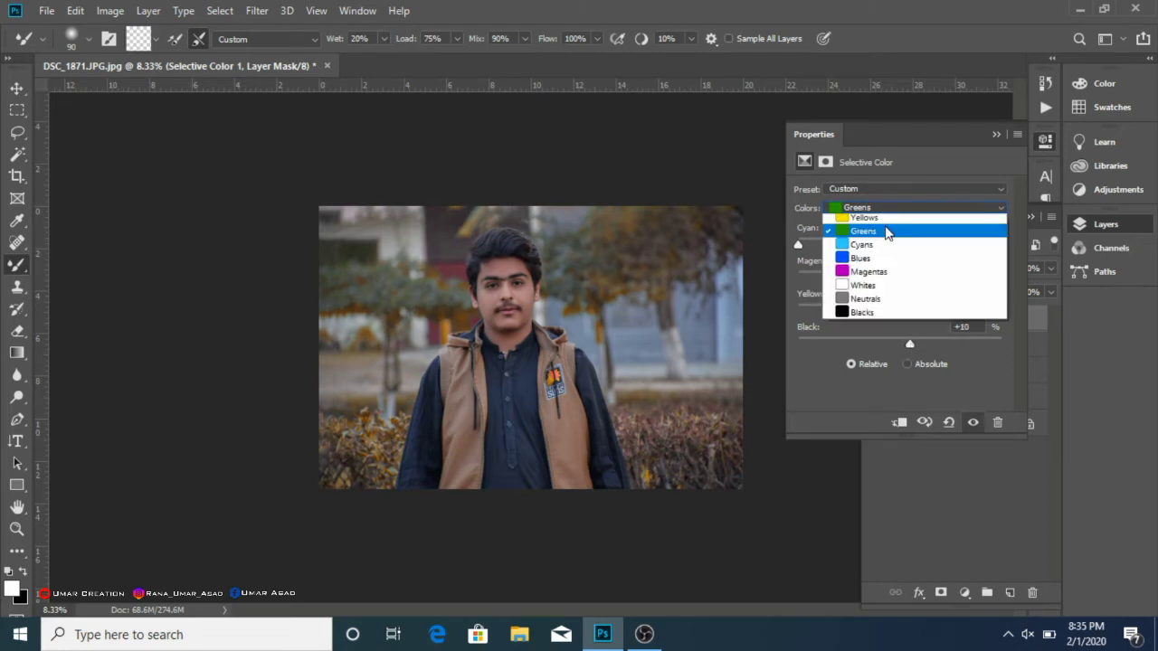
pyautogui.click(885, 316)
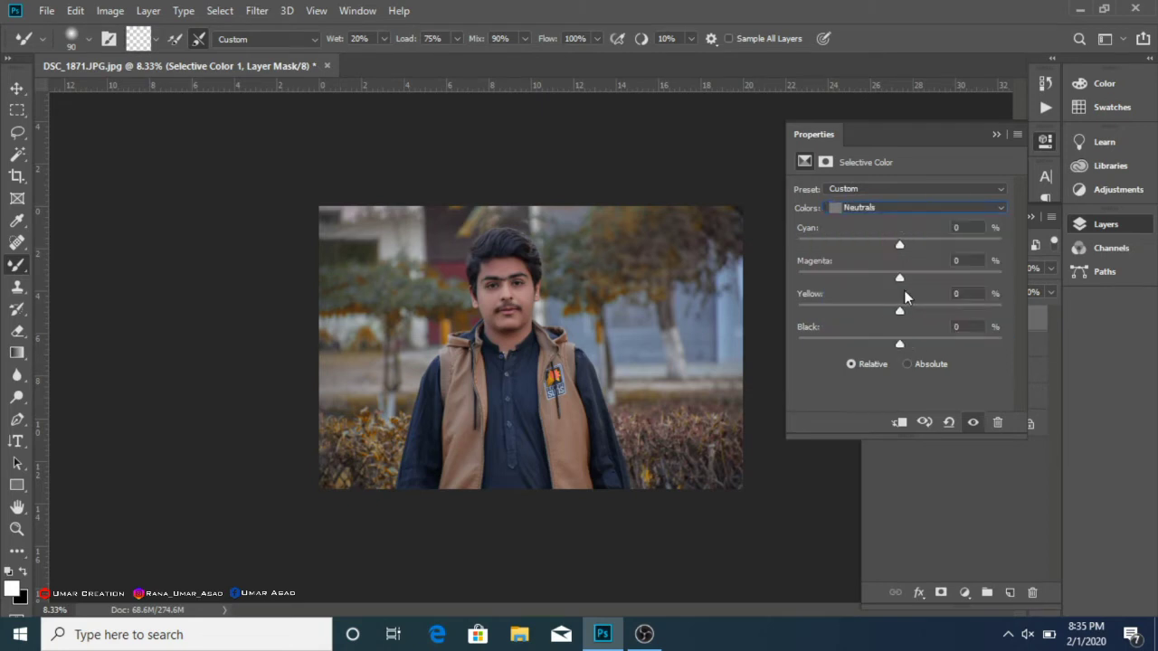
pyautogui.moveTo(899, 244); pyautogui.dragTo(910, 309)
pyautogui.click(994, 134)
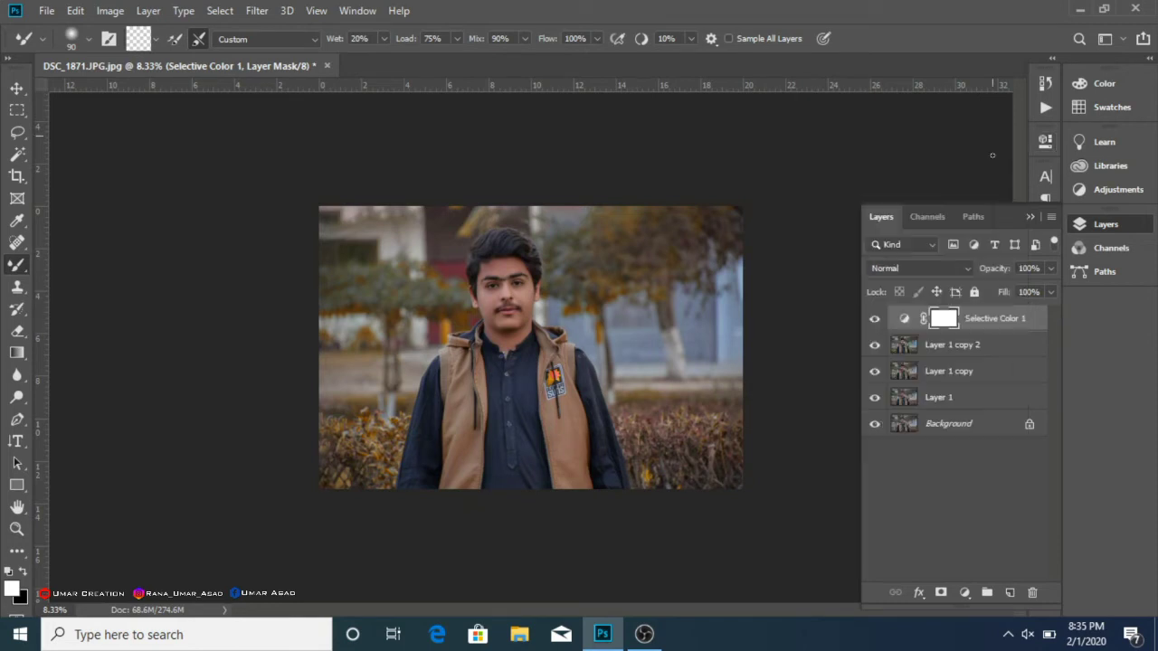
# Flatten the image into a single background layer.
pyautogui.rightClick(962, 371)
pyautogui.click(860, 514)
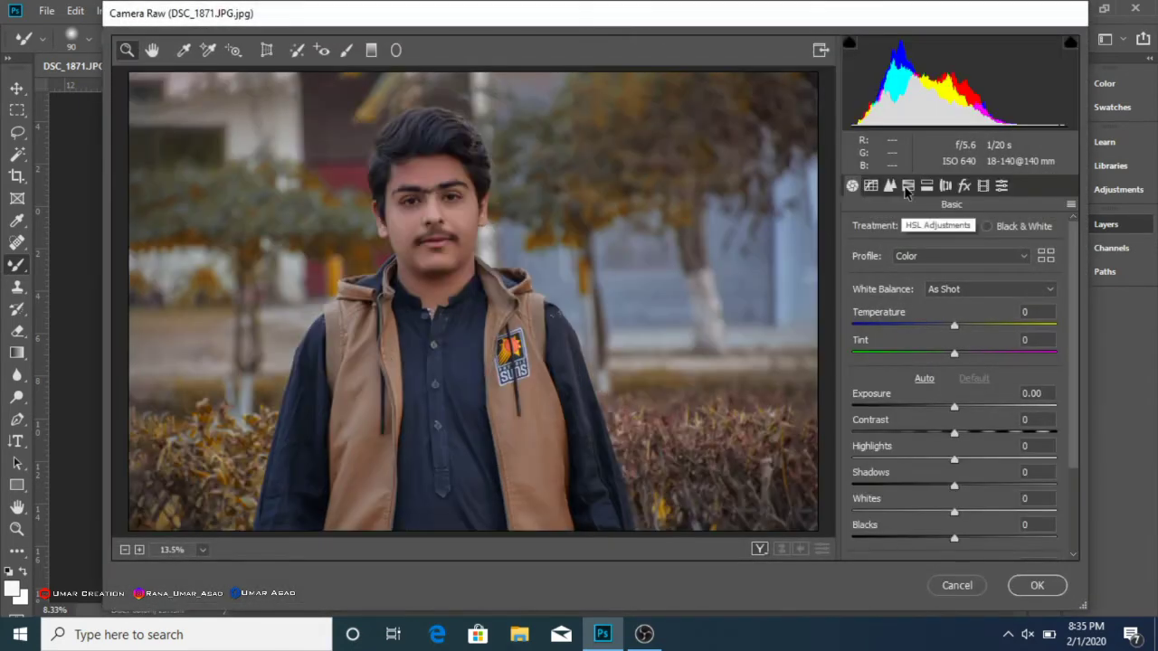
# In Camera Raw, lower orange and raise red saturation, and set HSL luminance to Reds +19, Oranges +26 and Yellows +5.
pyautogui.click(909, 186)
pyautogui.click(925, 230)
pyautogui.moveTo(945, 328); pyautogui.dragTo(980, 296)
pyautogui.click(977, 235)
pyautogui.moveTo(960, 348); pyautogui.dragTo(987, 320)
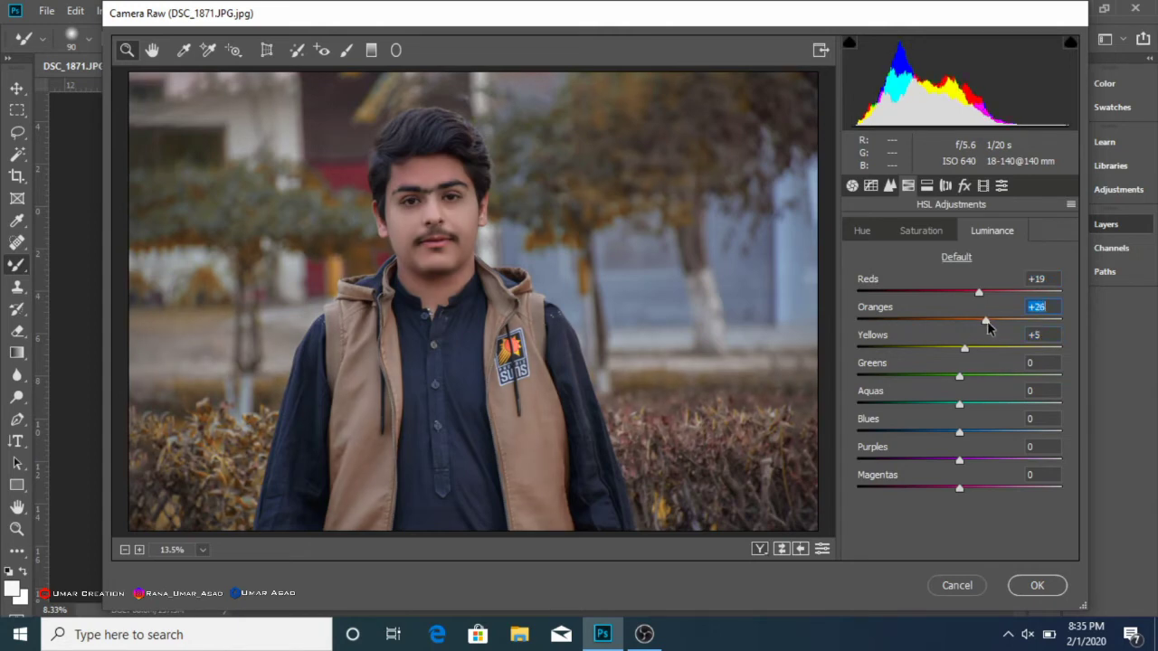
# Split-tone the highlights with hue 170, saturation 7 and the shadows with hue 171, saturation 4, and apply the Camera Raw adjustments.
pyautogui.click(985, 186)
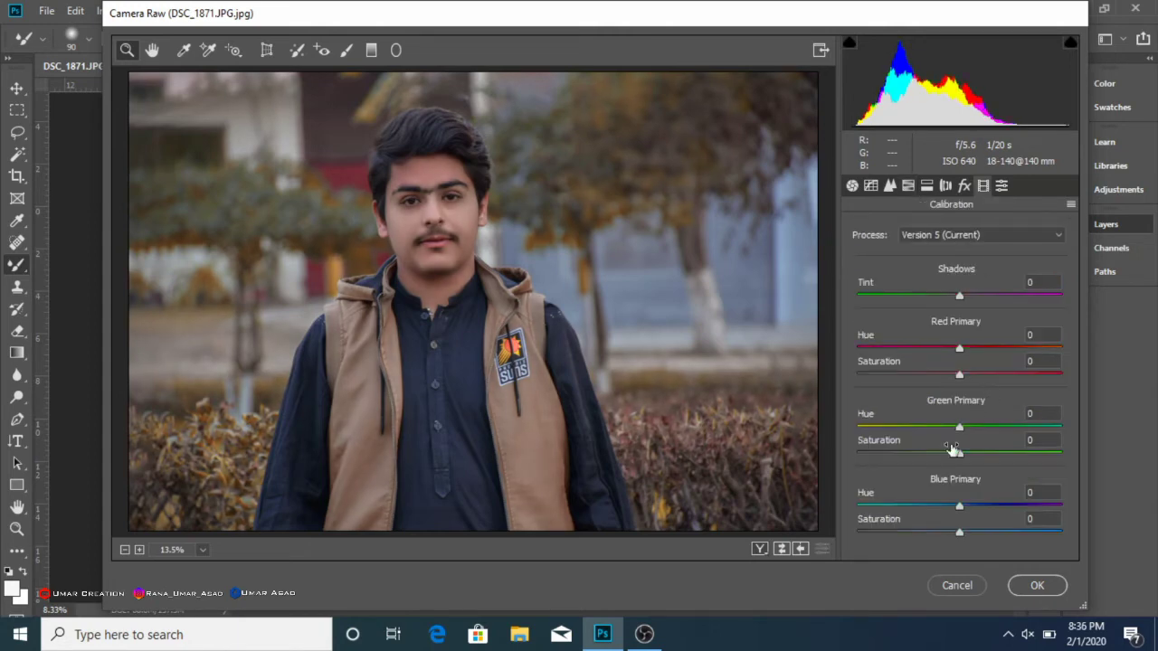
pyautogui.click(927, 186)
pyautogui.click(867, 282)
pyautogui.moveTo(867, 282); pyautogui.dragTo(960, 273)
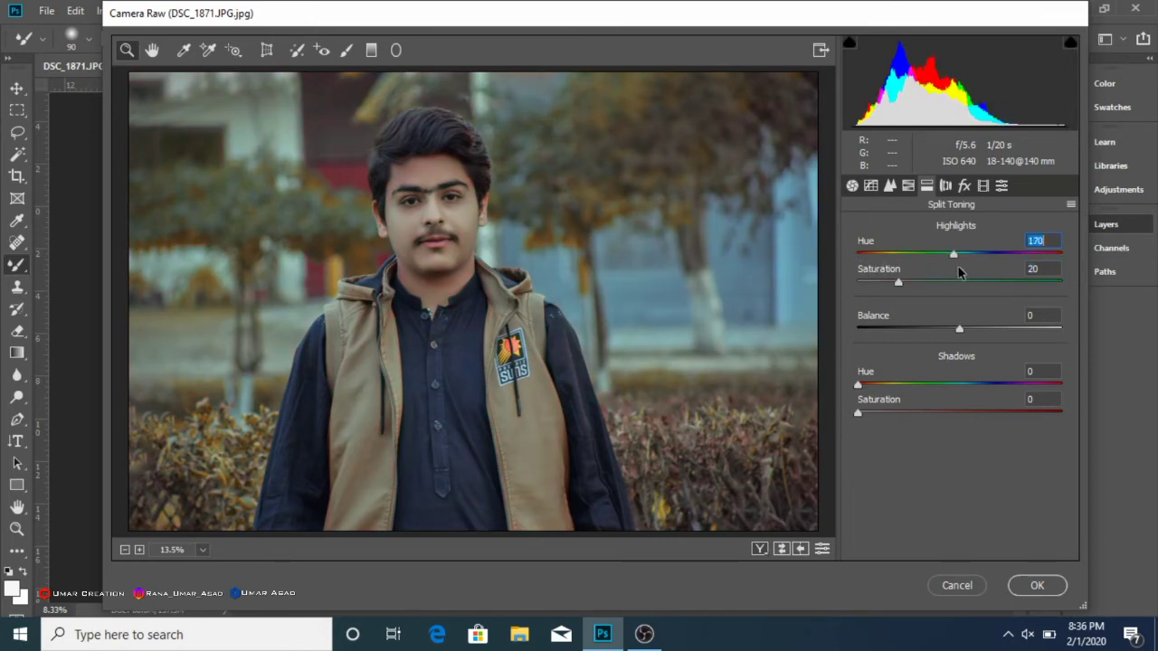
pyautogui.moveTo(882, 285); pyautogui.dragTo(873, 284)
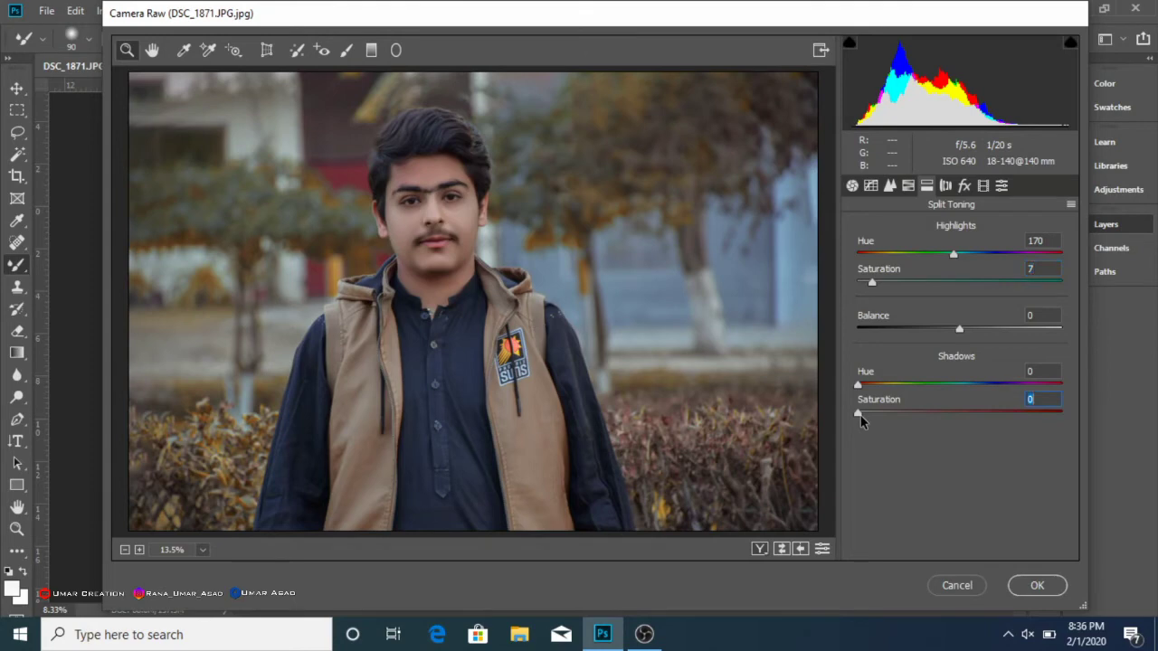
pyautogui.moveTo(860, 418); pyautogui.dragTo(957, 402)
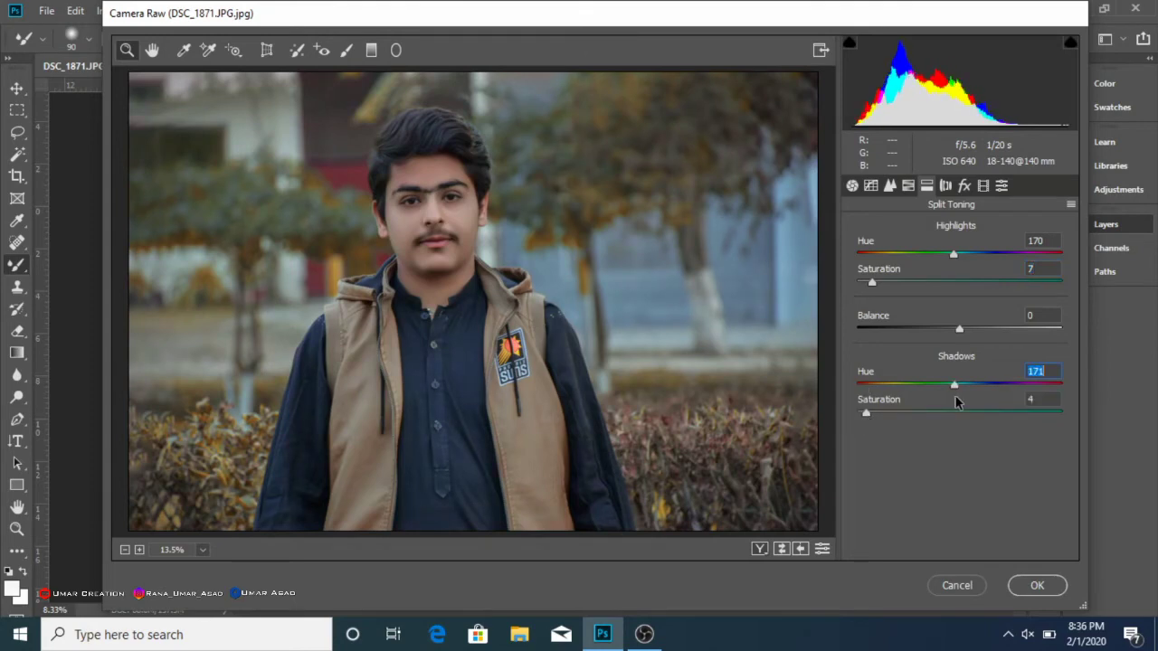
pyautogui.click(1059, 594)
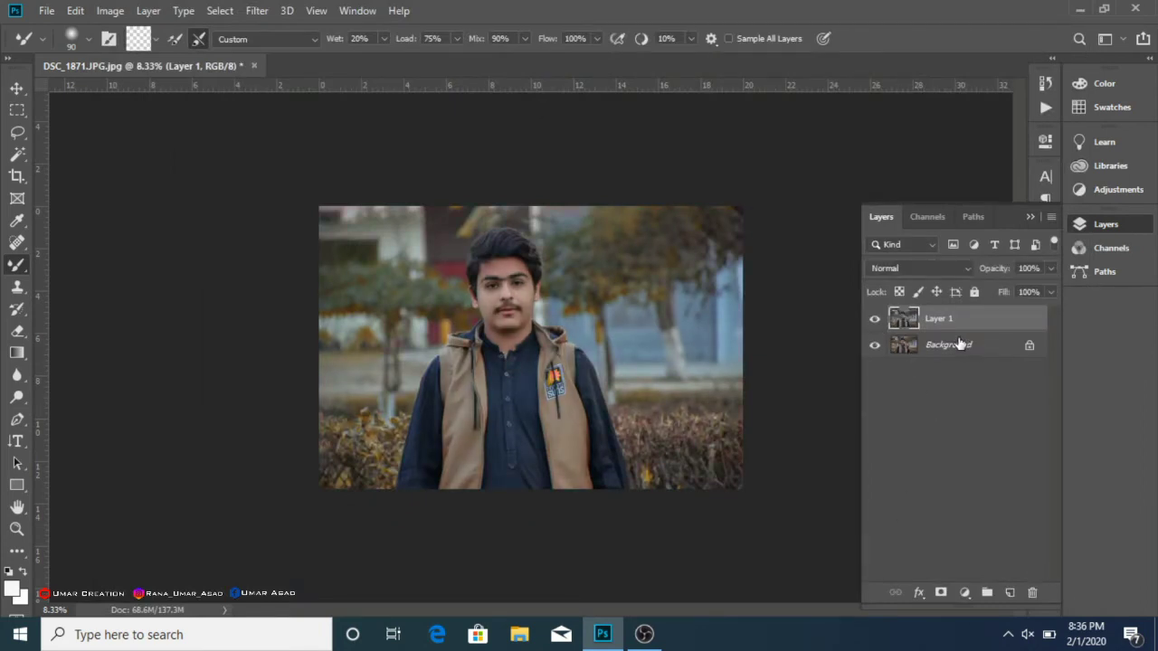
# Sharpen the portrait with a duplicate of Layer 1 filtered by High Pass at a 0.9-pixel radius and blended as Linear Light.
pyautogui.hotkey('ctrl', 'j')
pyautogui.click(271, 10)
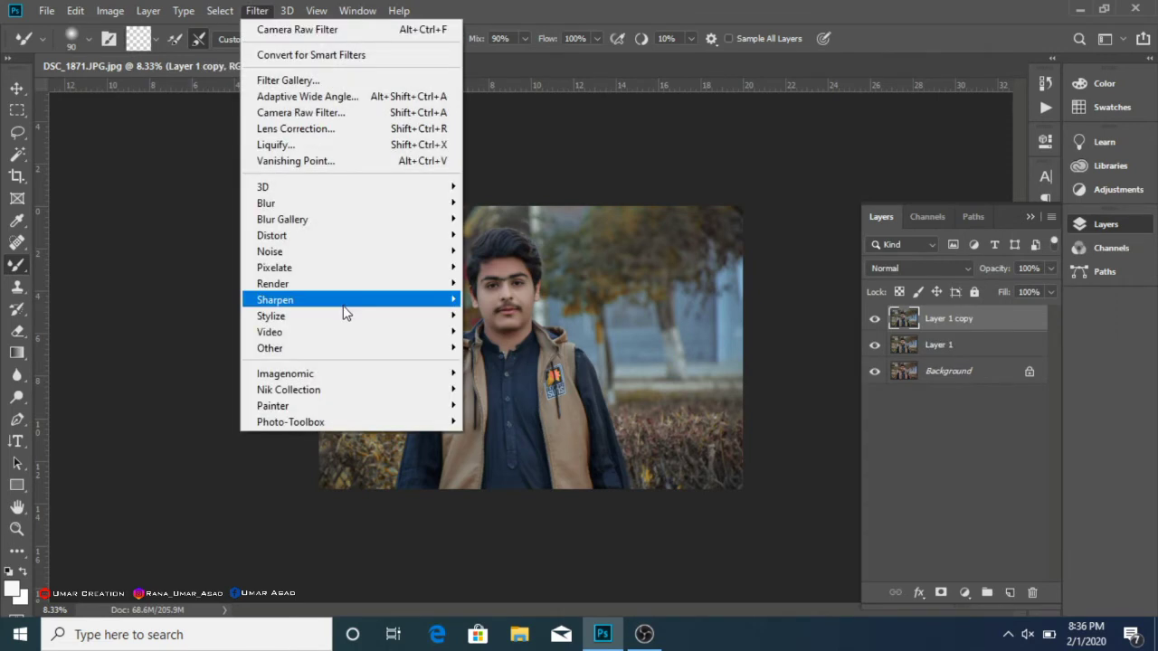
pyautogui.moveTo(380, 346)
pyautogui.click(507, 366)
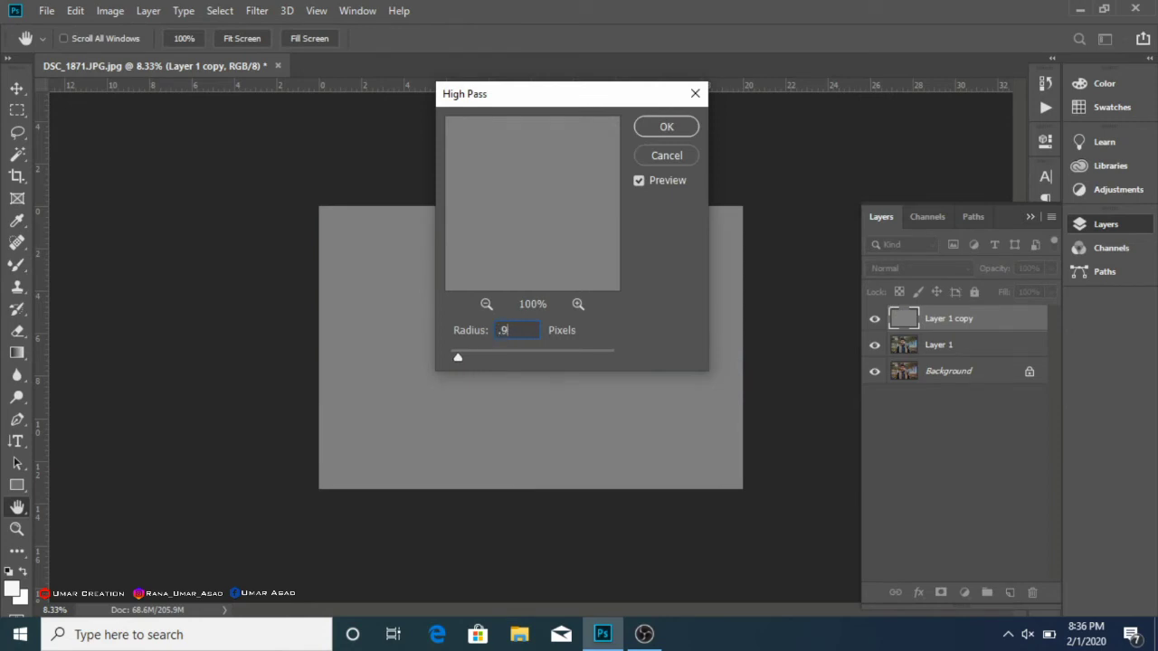
pyautogui.click(457, 358)
pyautogui.click(647, 126)
pyautogui.click(905, 268)
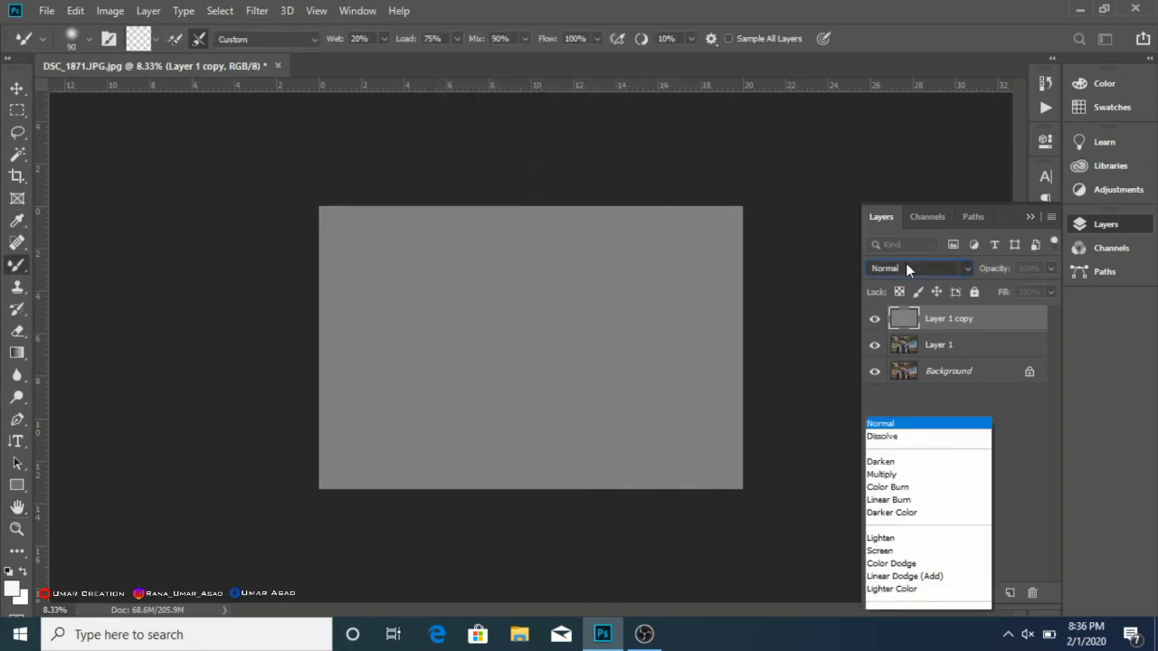
pyautogui.click(894, 450)
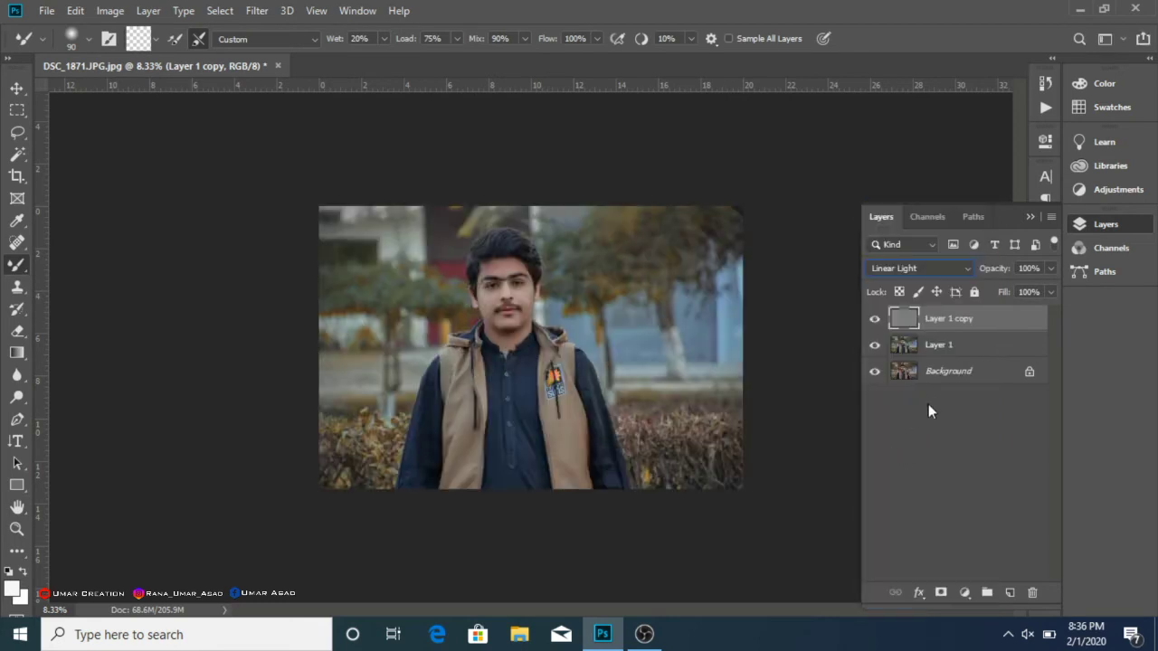
# Merge the sharpening copy, Layer 1 and the background into a single background layer.
pyautogui.rightClick(923, 375)
pyautogui.click(961, 516)
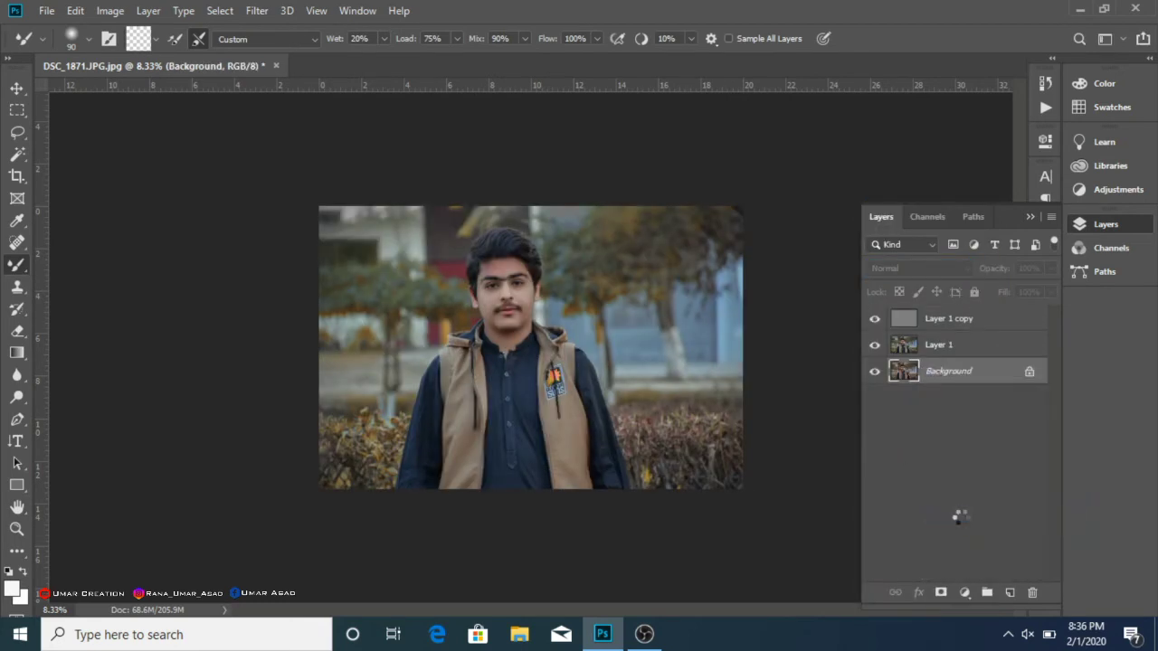
pyautogui.press('z')
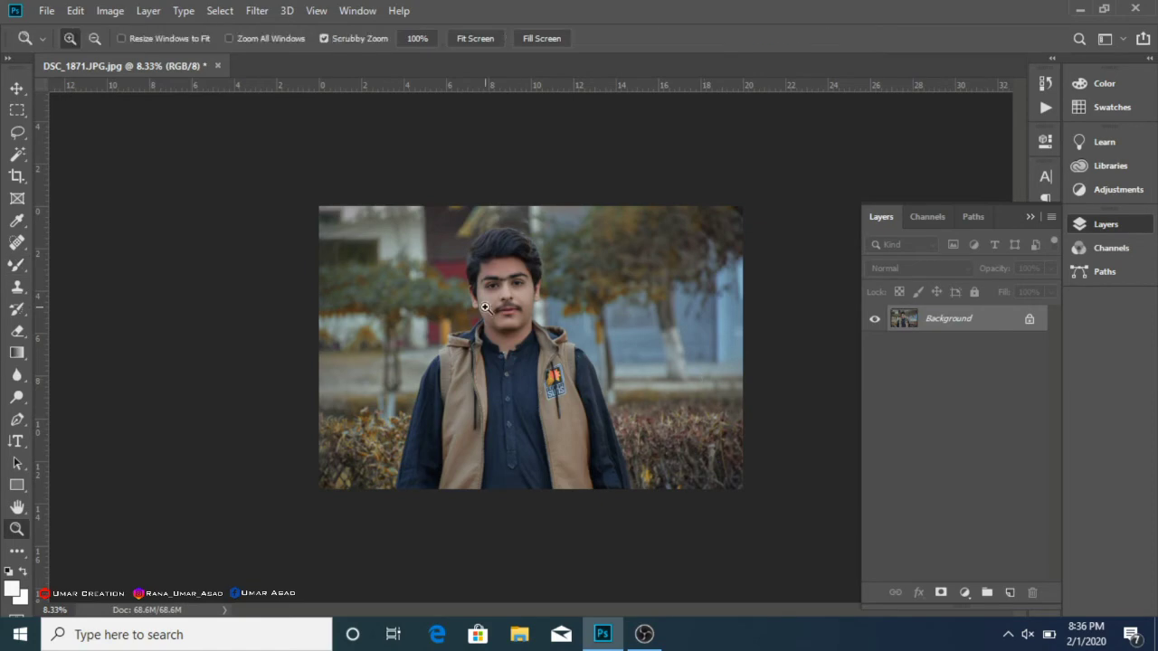
pyautogui.moveTo(533, 347); pyautogui.dragTo(572, 346)
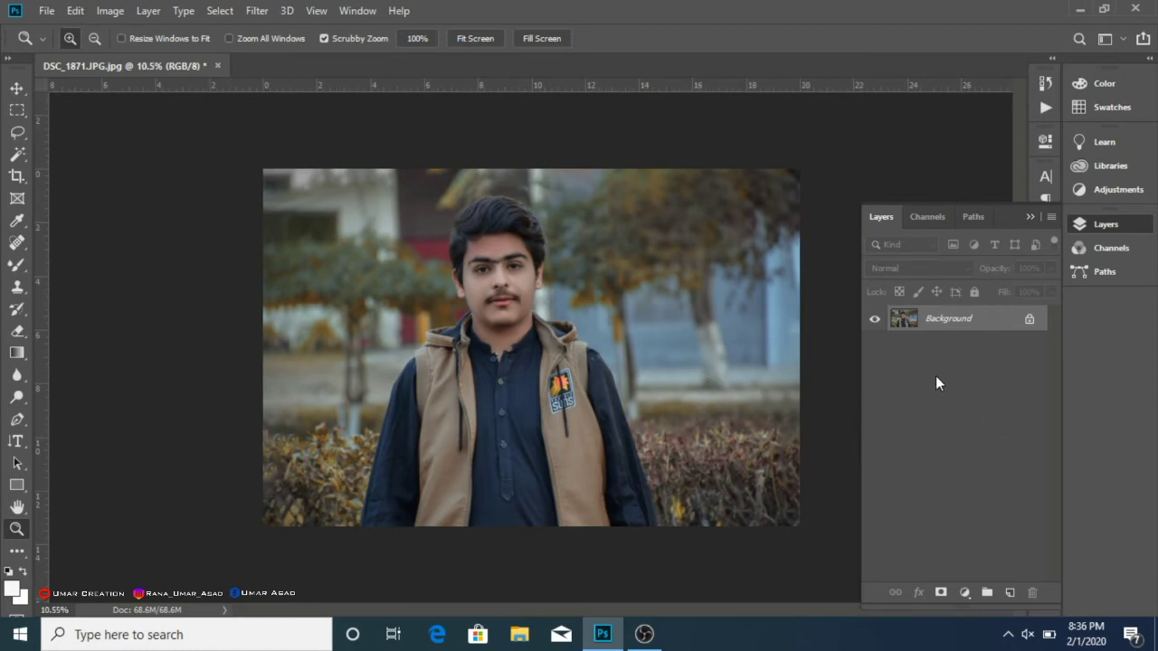
# Duplicate the background and apply Camera Raw with exposure +0.15, contrast +8, highlights +5 and slightly raised shadows.
pyautogui.hotkey('ctrl', 'j')
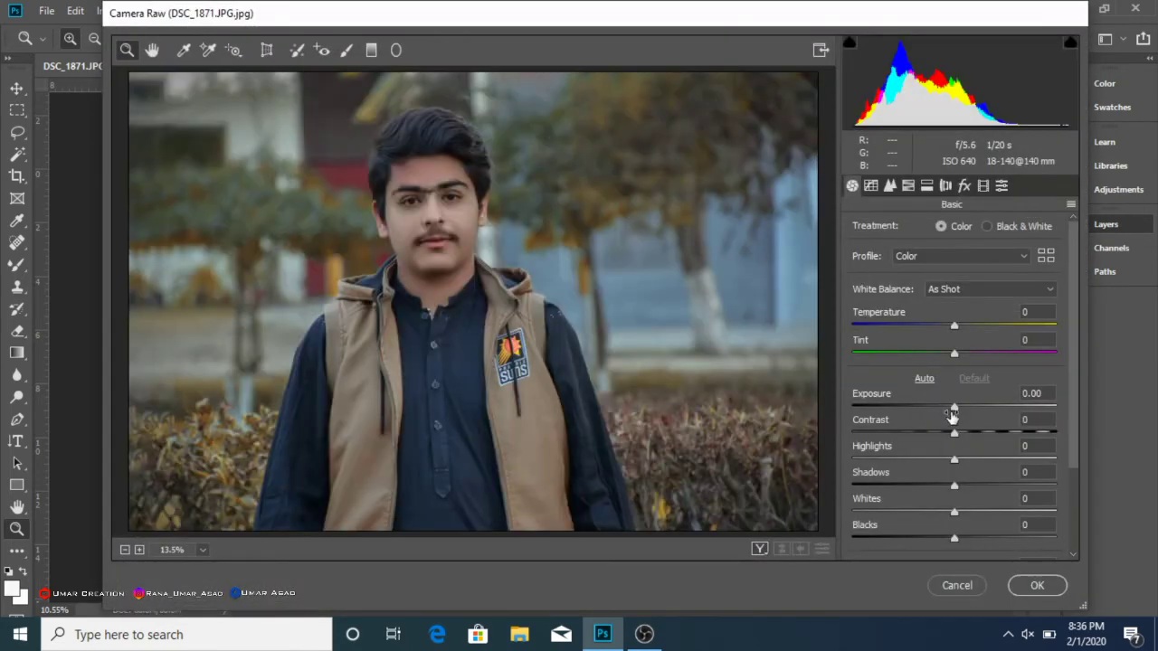
pyautogui.moveTo(952, 414); pyautogui.dragTo(958, 412)
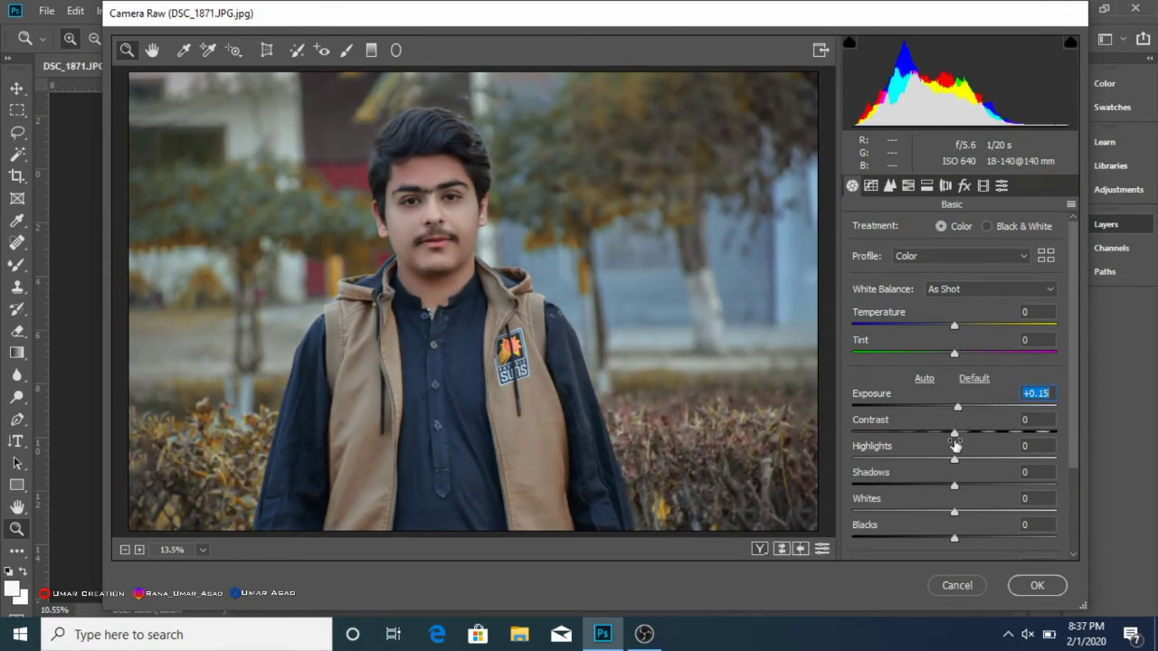
pyautogui.moveTo(956, 460); pyautogui.dragTo(963, 433)
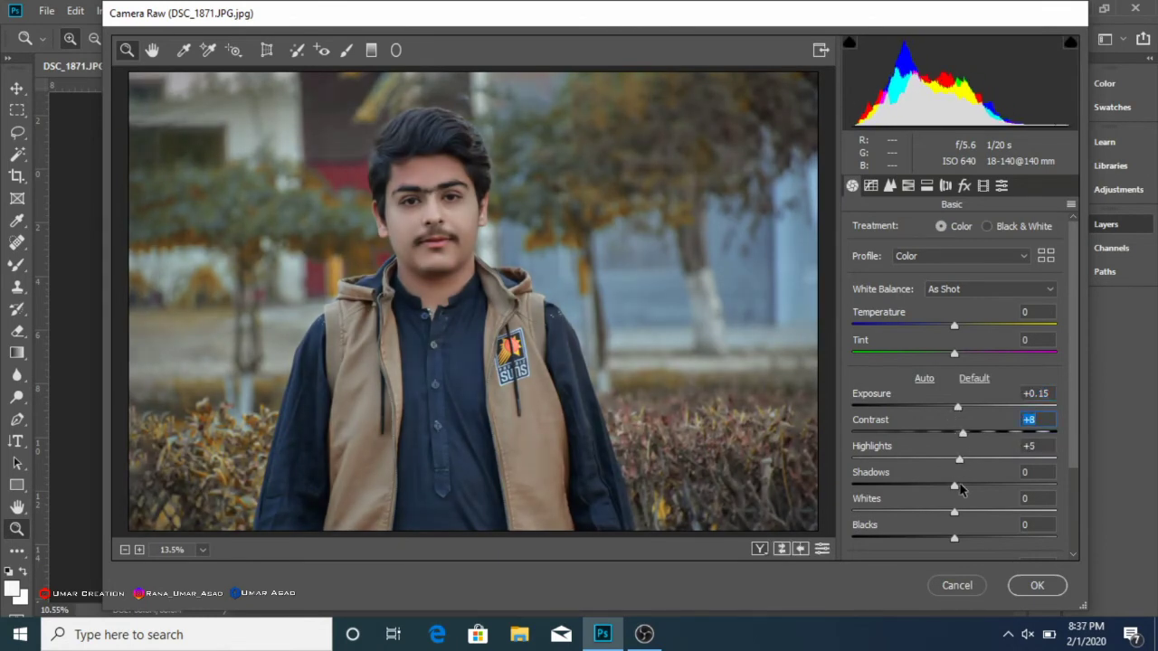
pyautogui.moveTo(955, 485); pyautogui.dragTo(964, 490)
pyautogui.click(1037, 586)
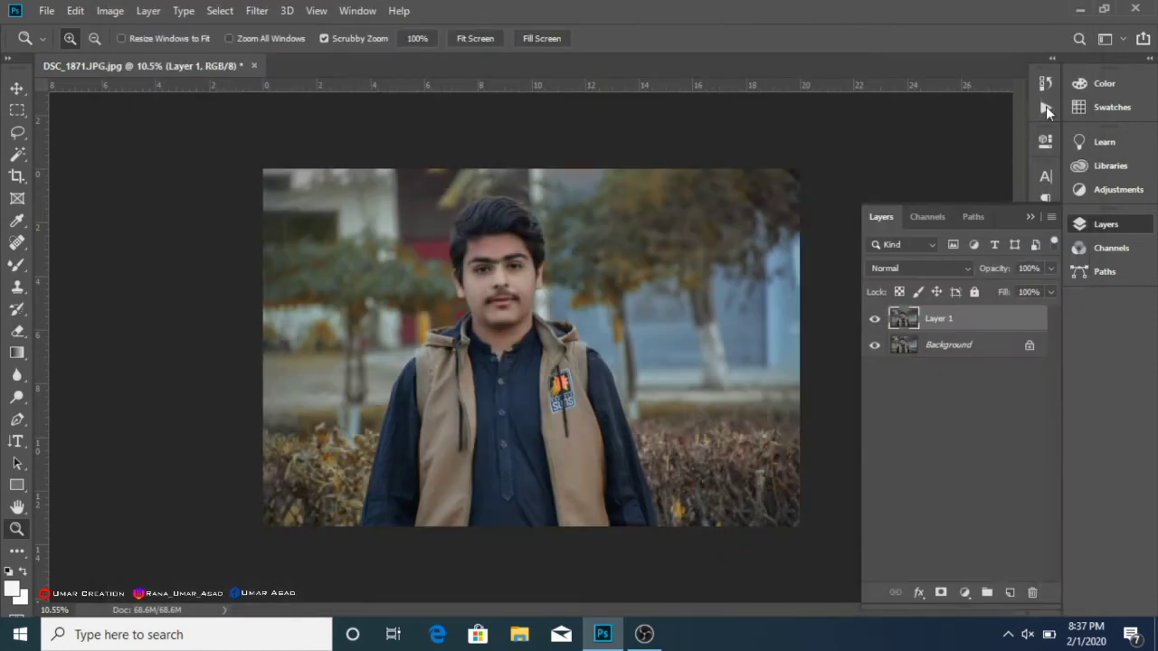
# Run the Webflippy Dodge & Burn action, compare its effect on and off, and set the resulting group's opacity to 39%.
pyautogui.click(1046, 107)
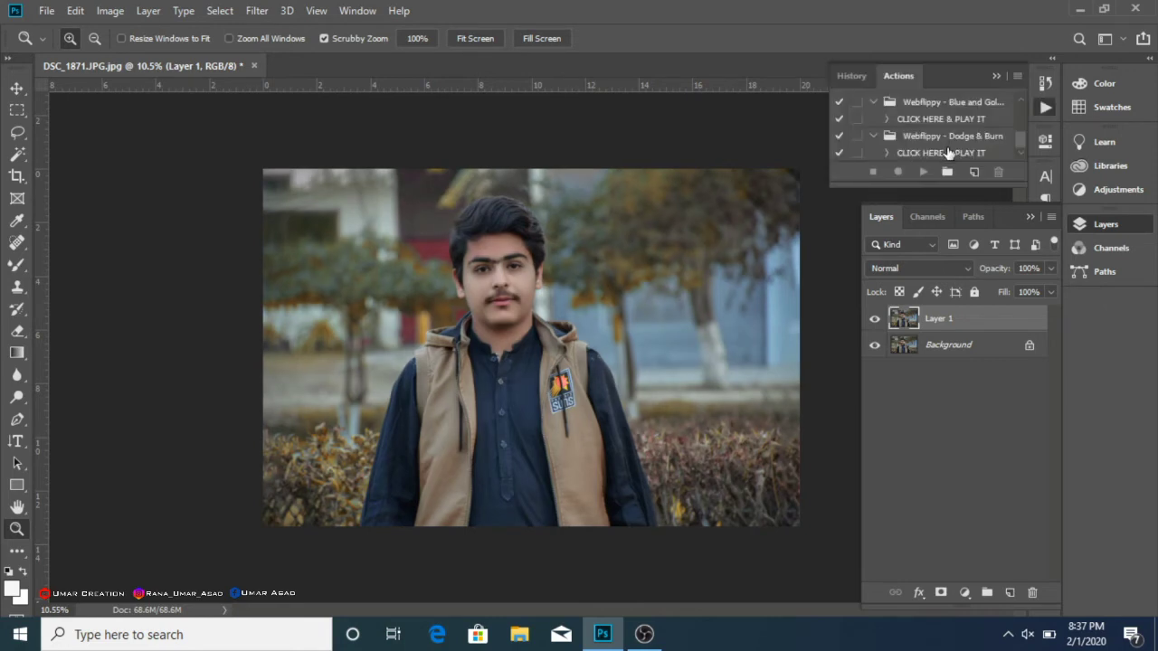
pyautogui.click(922, 153)
pyautogui.click(923, 172)
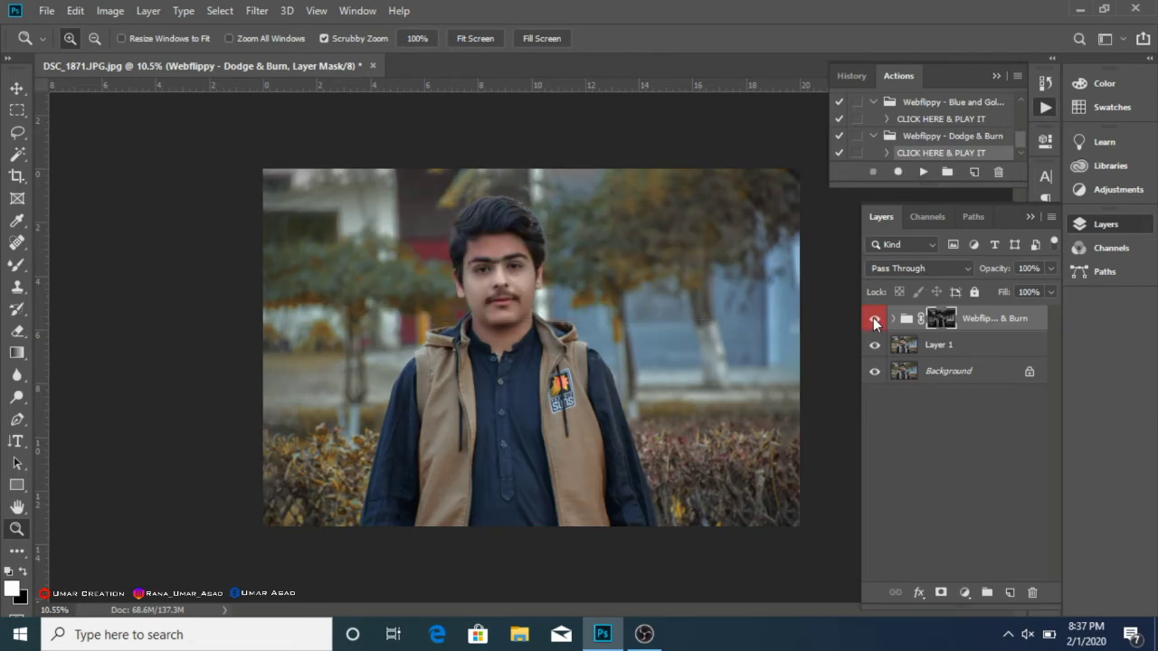
pyautogui.click(874, 323)
pyautogui.click(875, 322)
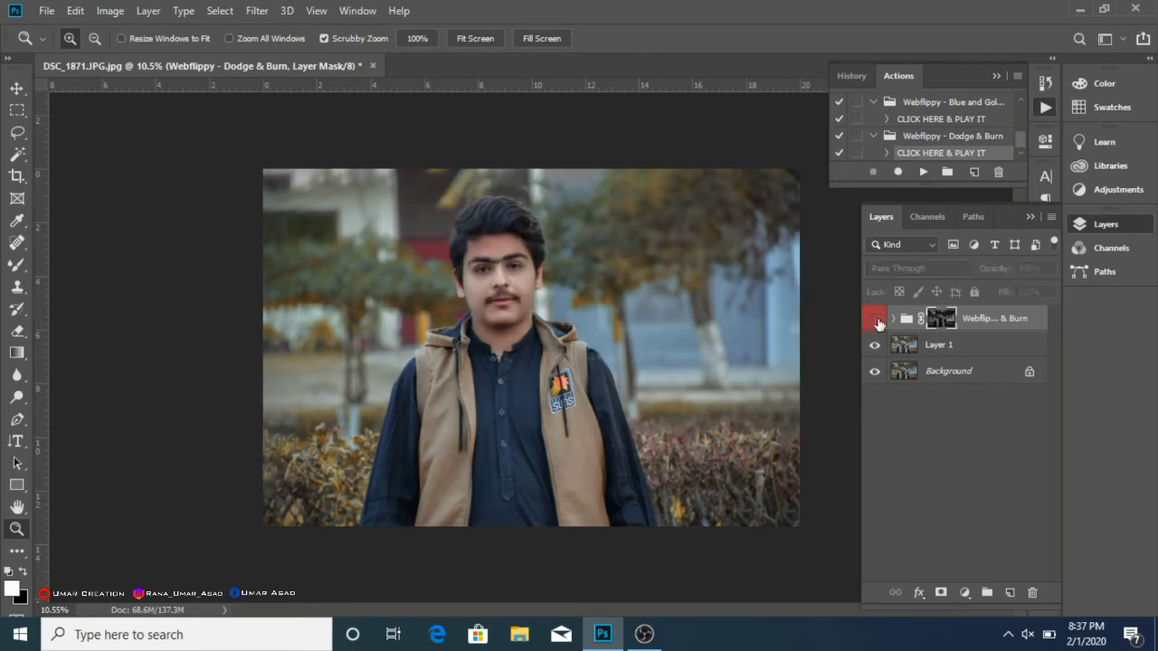
pyautogui.click(875, 322)
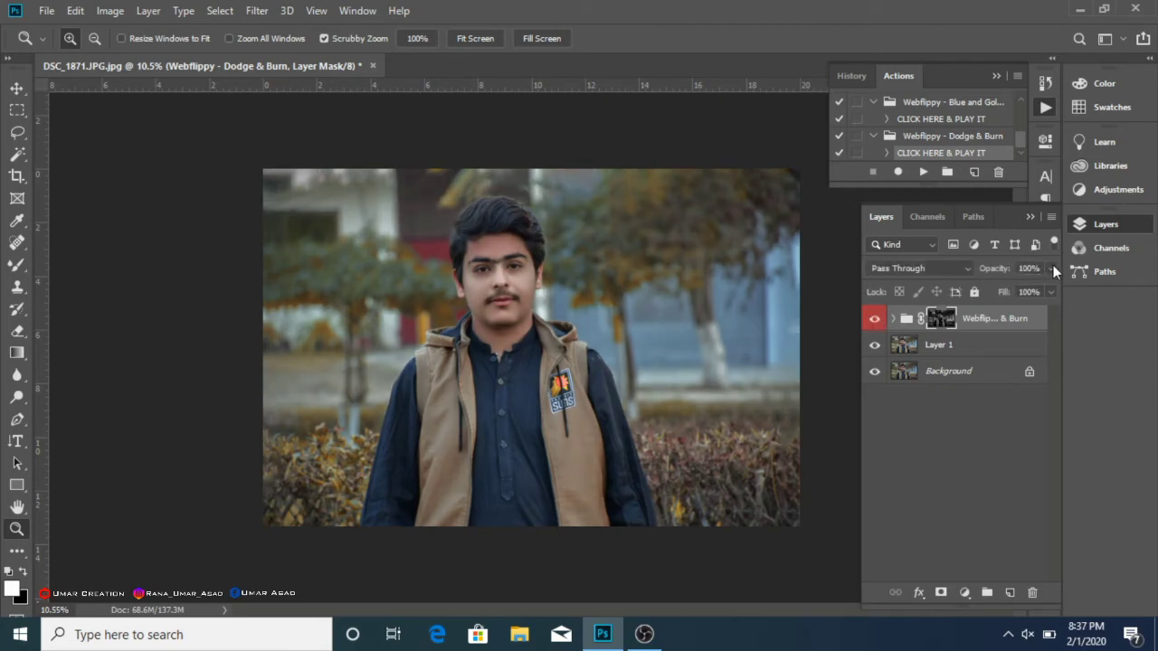
pyautogui.click(1050, 268)
pyautogui.click(1002, 290)
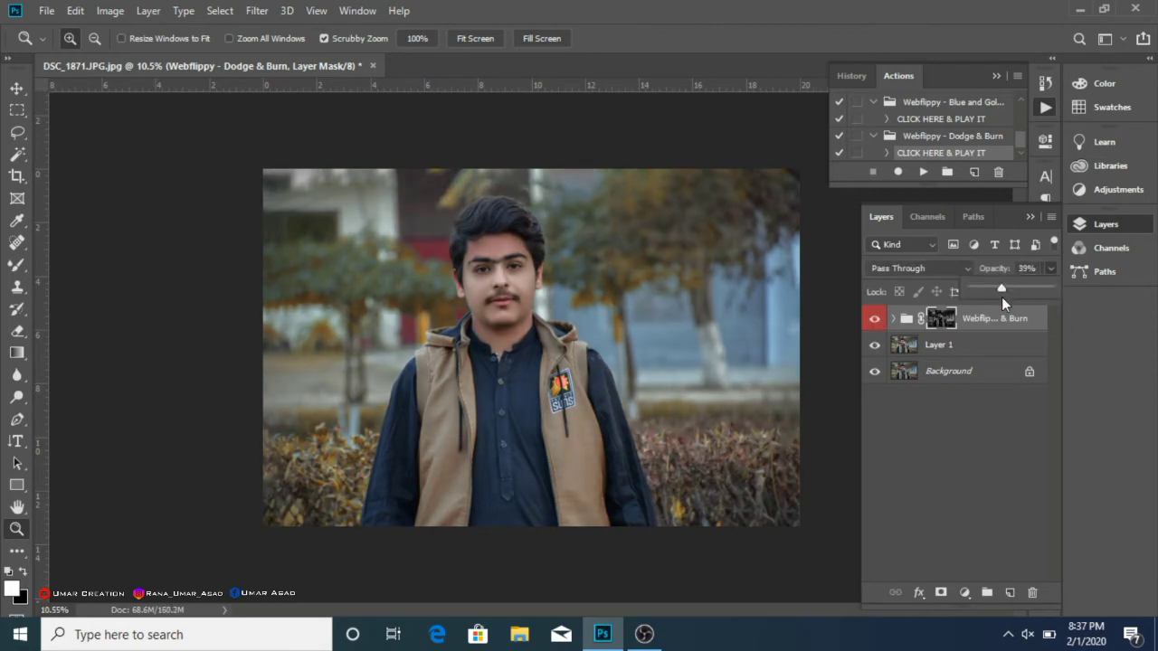
# Merge all visible layers into the background and duplicate the result as a new layer.
pyautogui.click(944, 354)
pyautogui.rightClick(949, 351)
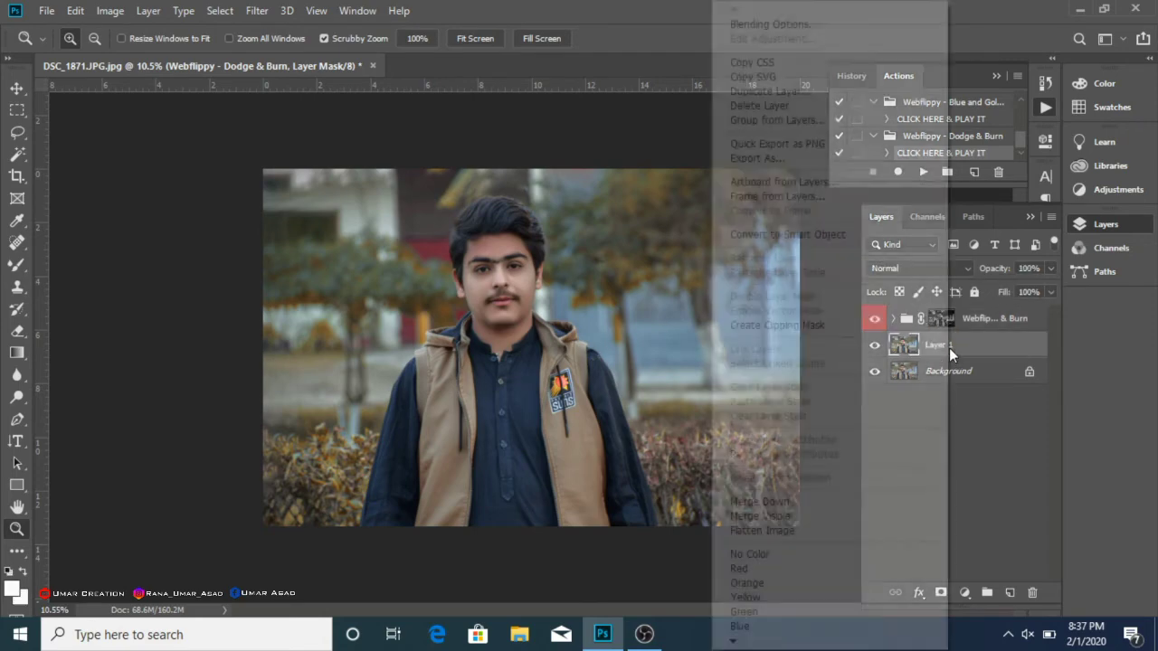
pyautogui.click(808, 517)
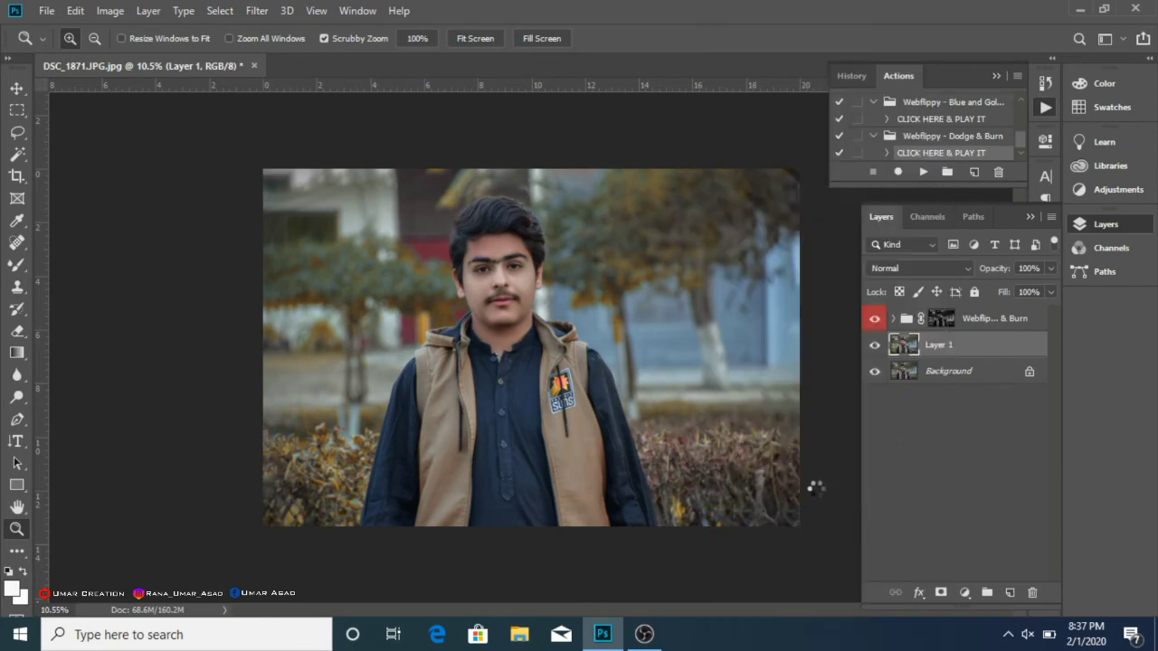
pyautogui.hotkey('ctrl', 'j')
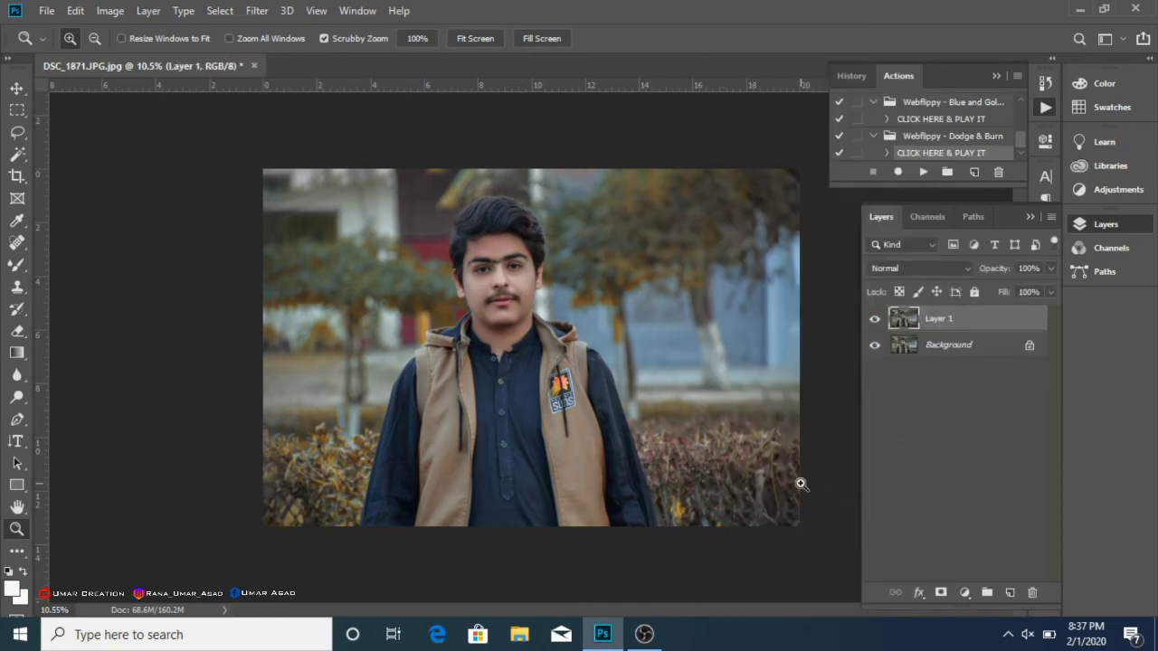
# Smooth the facial skin on Layer 1 with the Mixer Brush at size 150.
pyautogui.press('b')
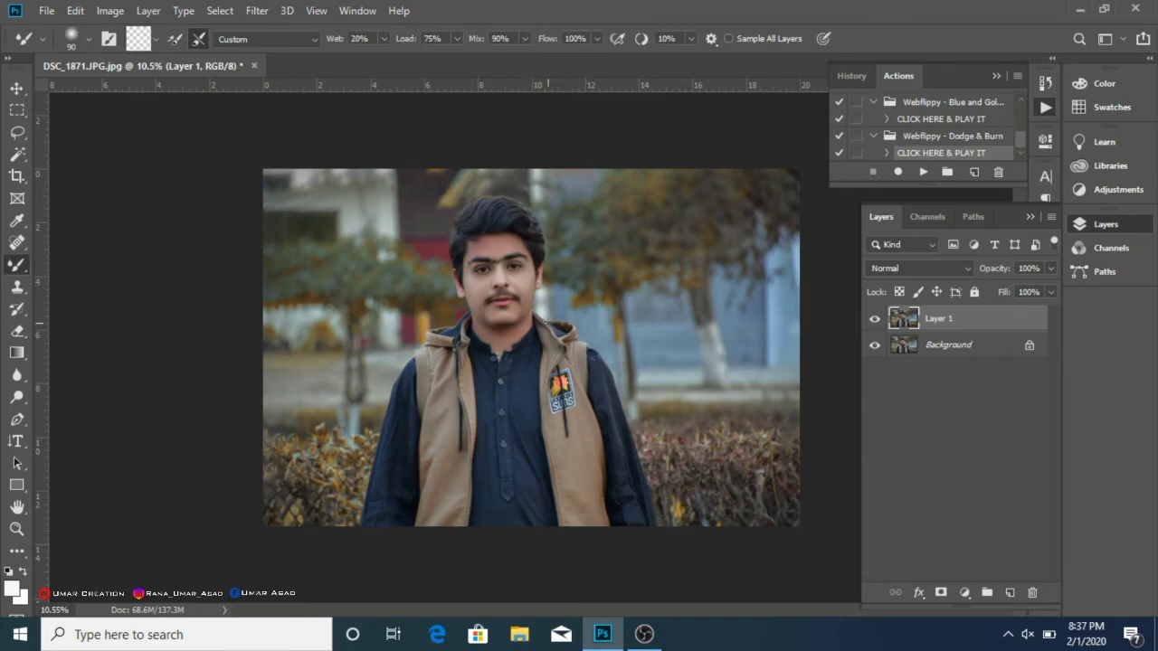
pyautogui.press('z')
pyautogui.moveTo(533, 305); pyautogui.dragTo(610, 406)
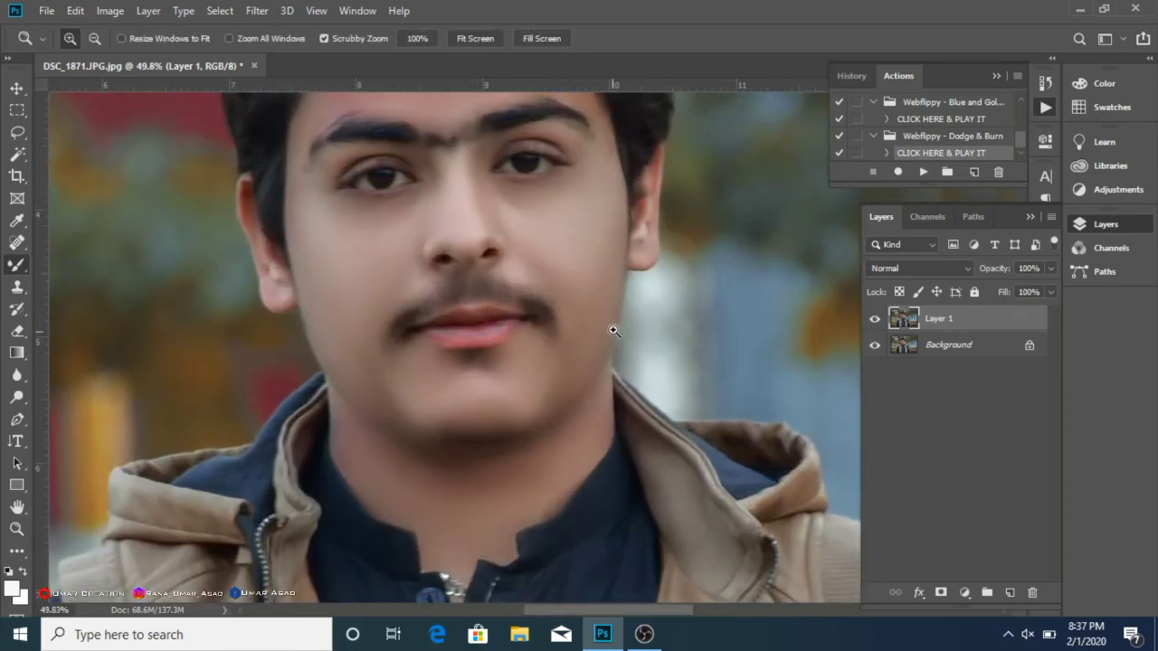
pyautogui.press('b')
pyautogui.press(']')
pyautogui.press(']')
pyautogui.press(']')
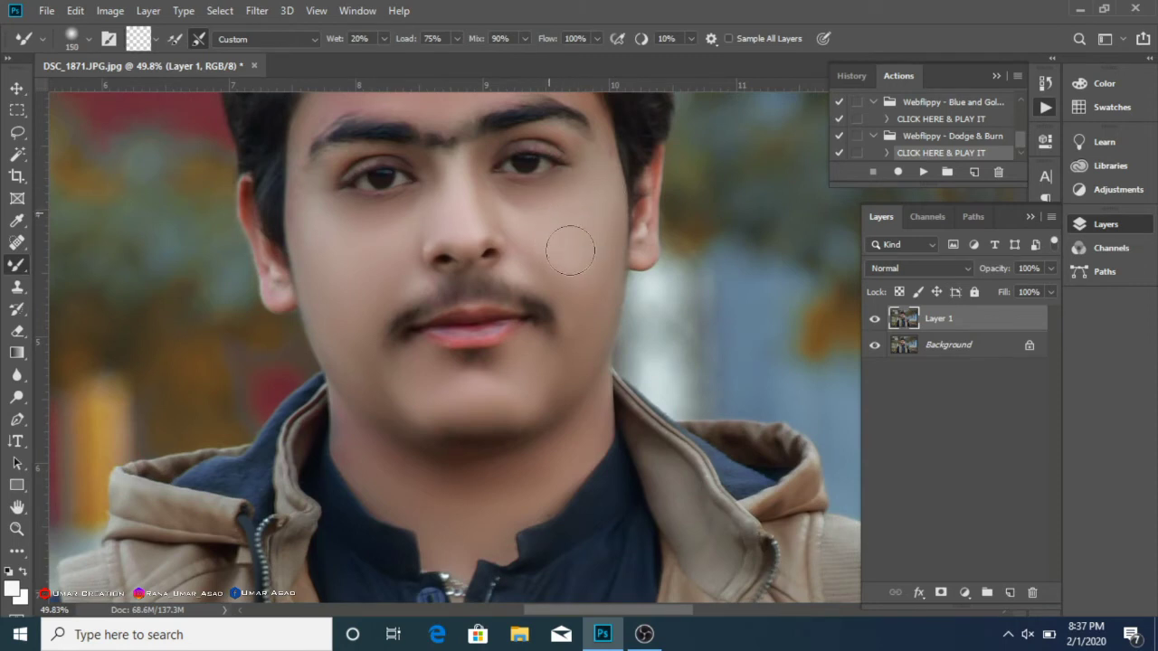
pyautogui.moveTo(339, 264)
pyautogui.mouseDown()
pyautogui.moveTo(348, 260)
pyautogui.moveTo(331, 259)
pyautogui.mouseUp()
pyautogui.scroll(1, 566, 235)
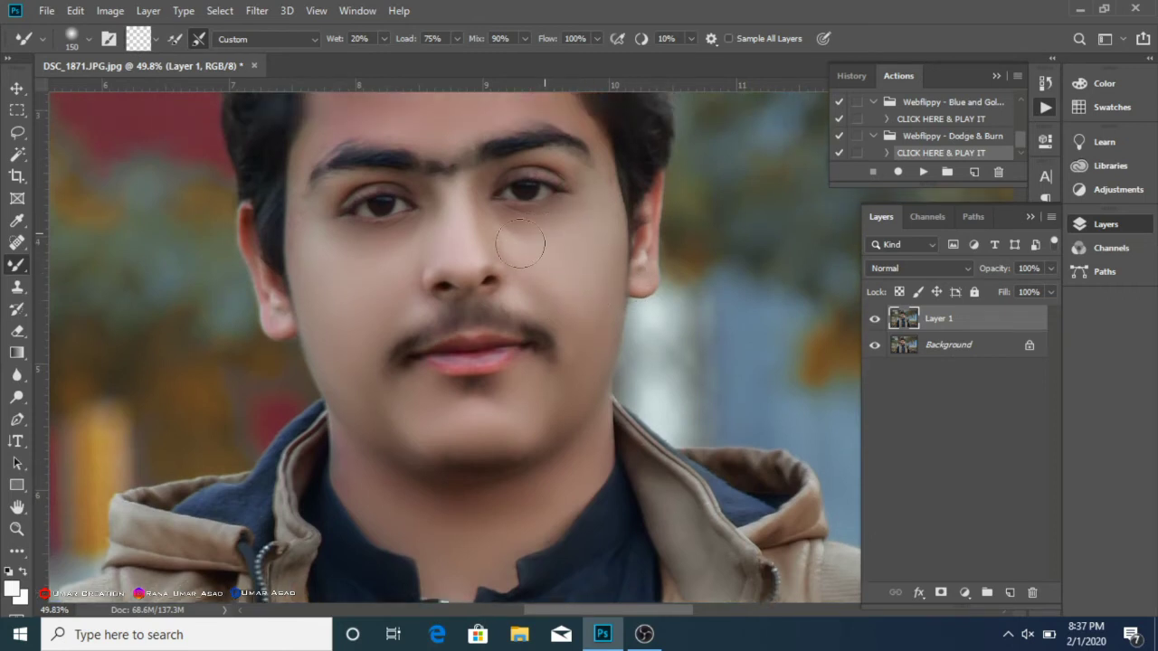
pyautogui.scroll(2, 434, 281)
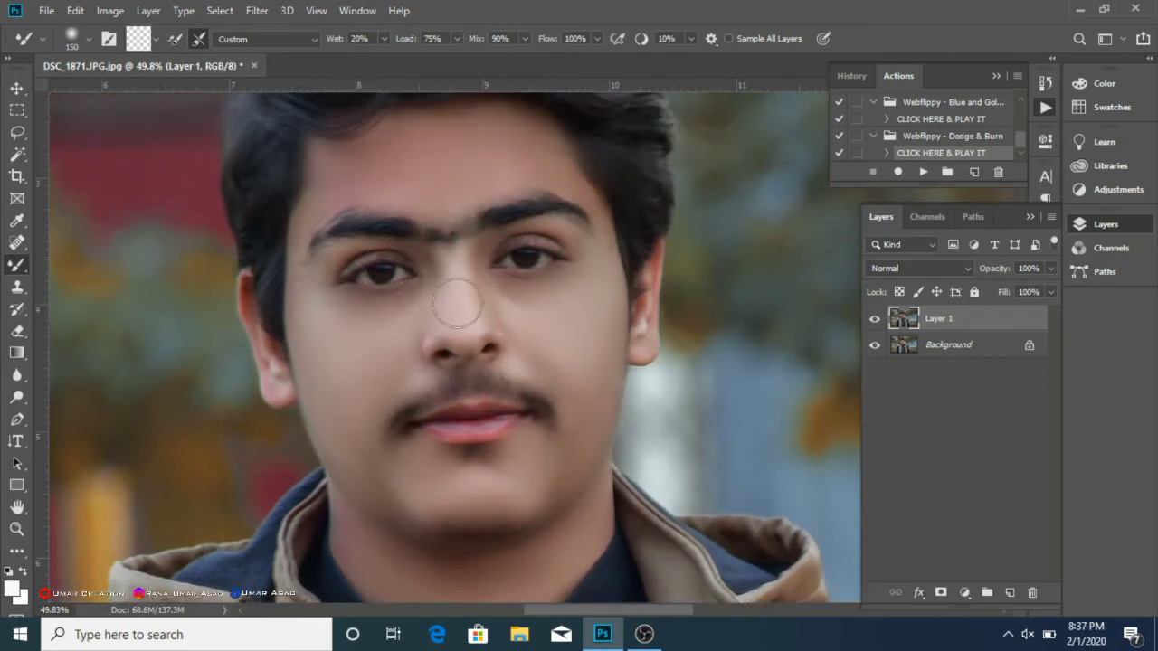
# Duplicate Layer 1 and smooth the lips on the copy with the Mixer Brush at sizes 35 and 25.
pyautogui.hotkey('ctrl', 'j')
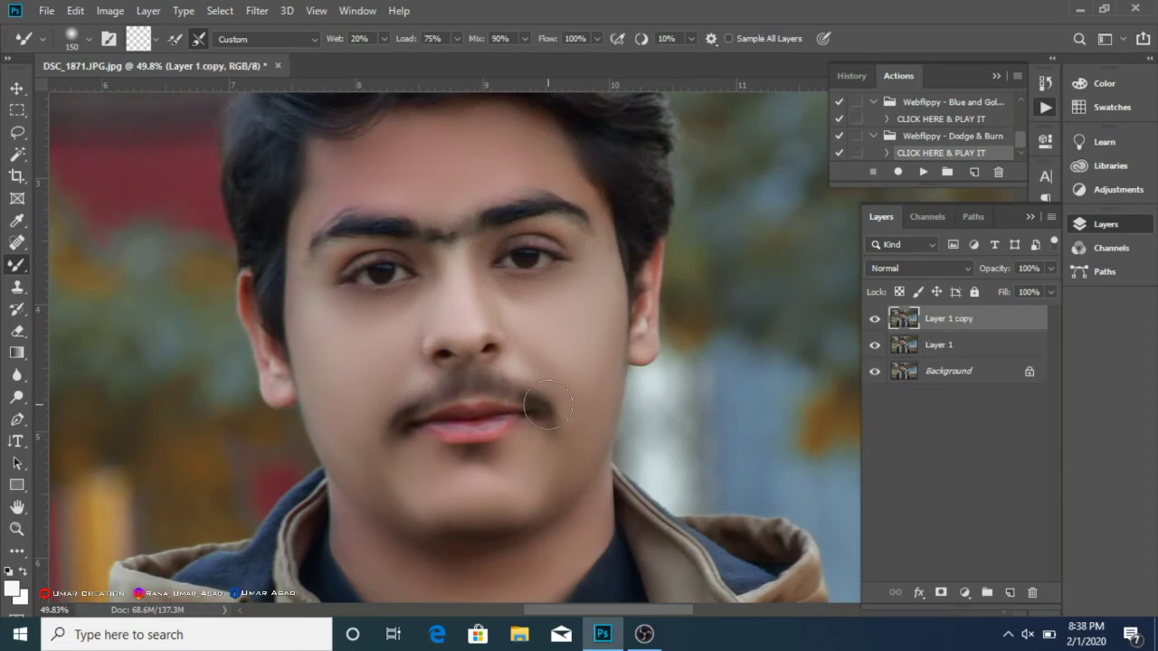
pyautogui.press('z')
pyautogui.moveTo(486, 422); pyautogui.dragTo(558, 517)
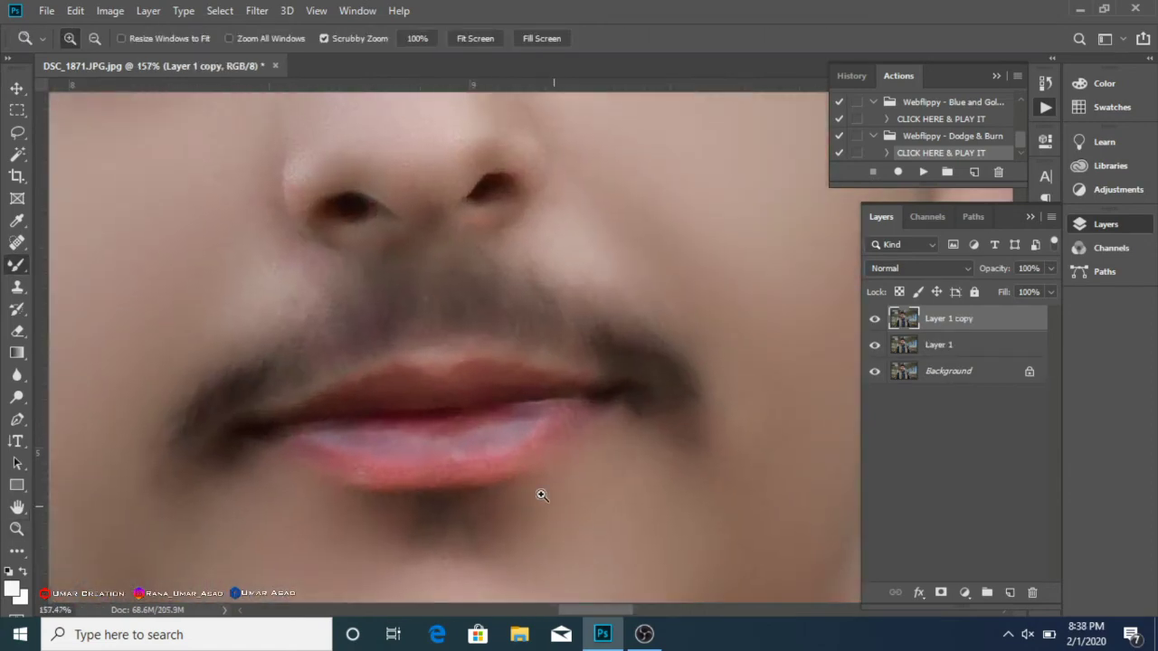
pyautogui.press('b')
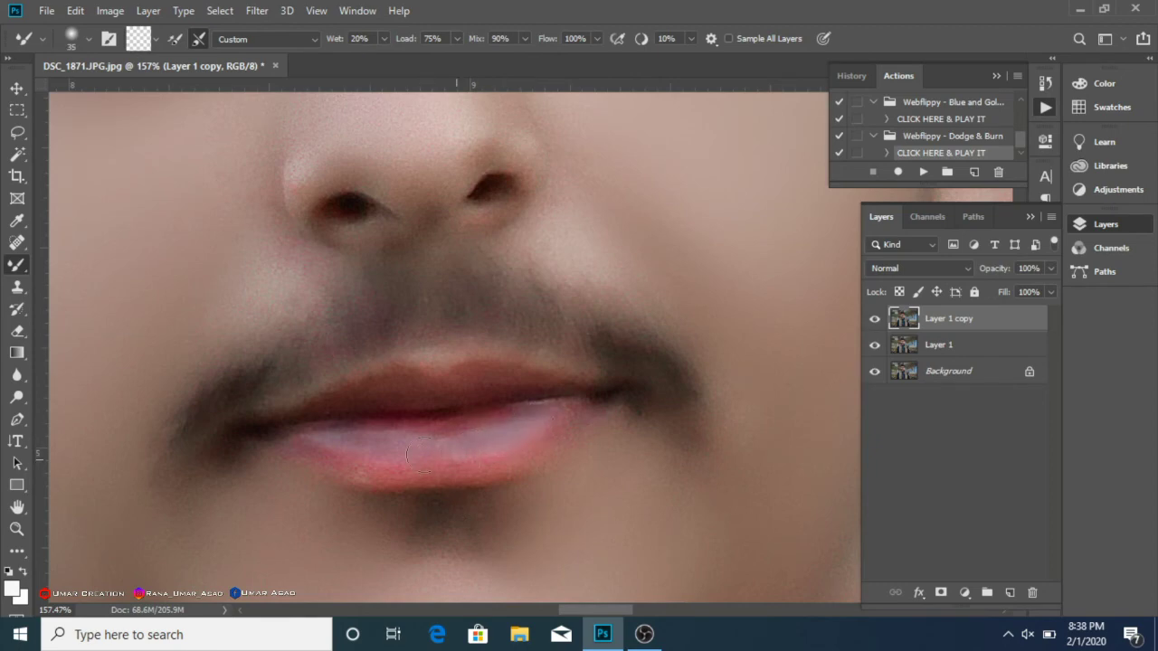
pyautogui.moveTo(375, 444)
pyautogui.mouseDown()
pyautogui.moveTo(331, 433)
pyautogui.moveTo(437, 442)
pyautogui.moveTo(418, 433)
pyautogui.moveTo(505, 421)
pyautogui.mouseUp()
pyautogui.moveTo(327, 450); pyautogui.dragTo(423, 470)
pyautogui.press('p')
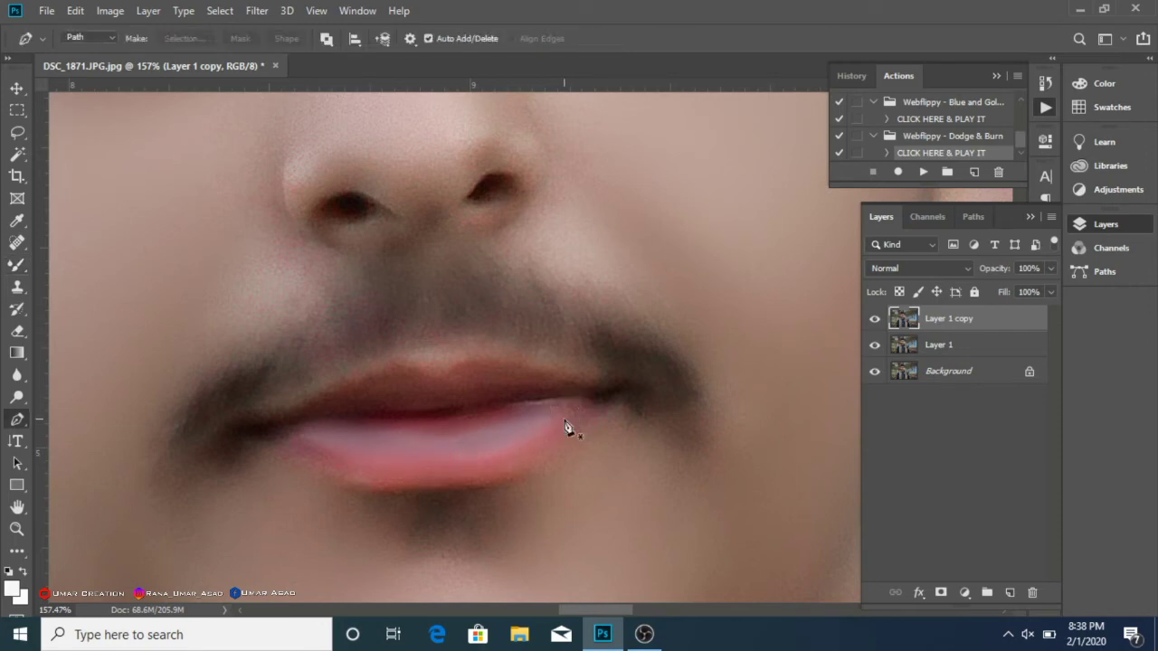
pyautogui.press('b')
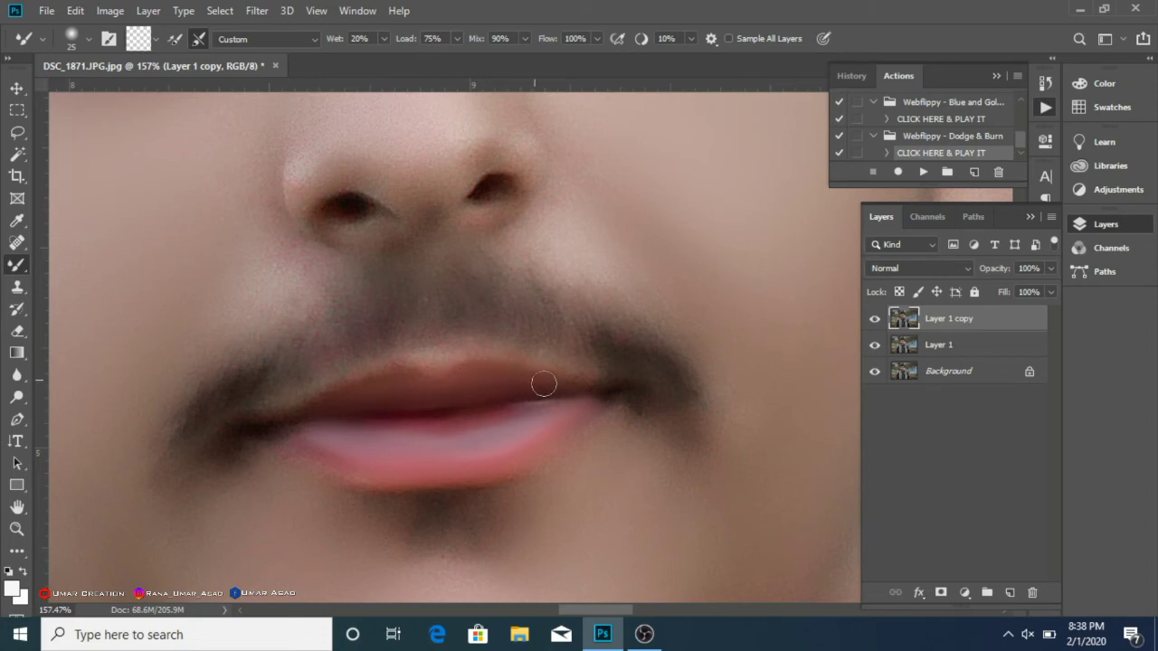
# Lower the lip-smoothing layer's opacity to about 54% and merge all visible layers into the background.
pyautogui.click(1051, 291)
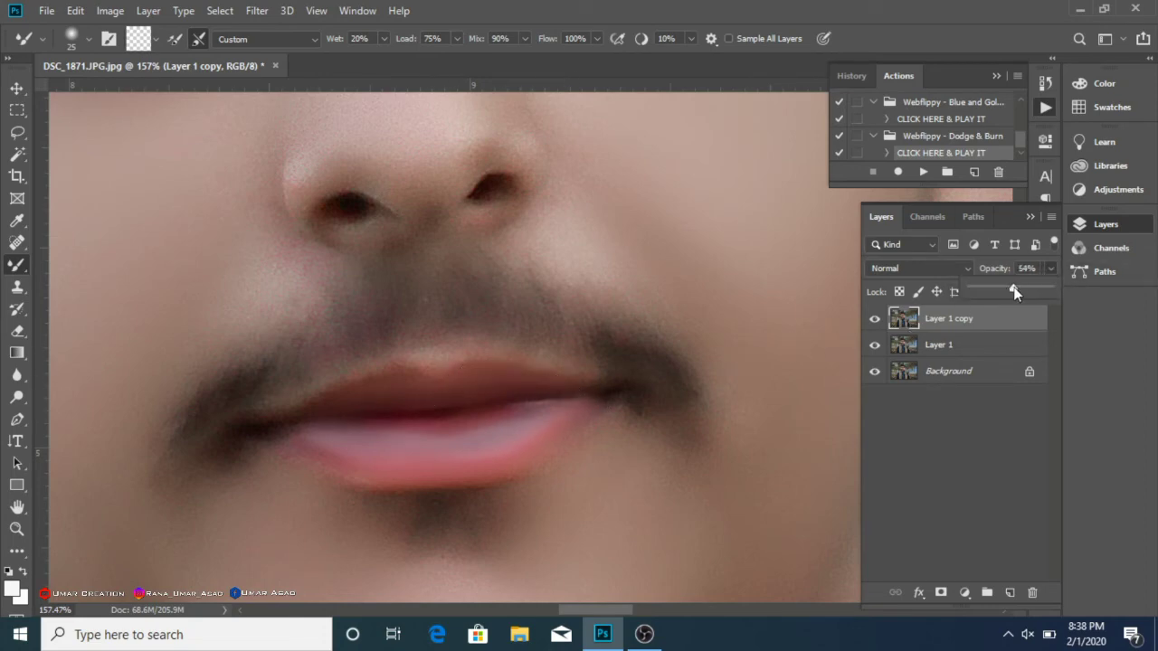
pyautogui.click(969, 347)
pyautogui.rightClick(969, 348)
pyautogui.click(831, 516)
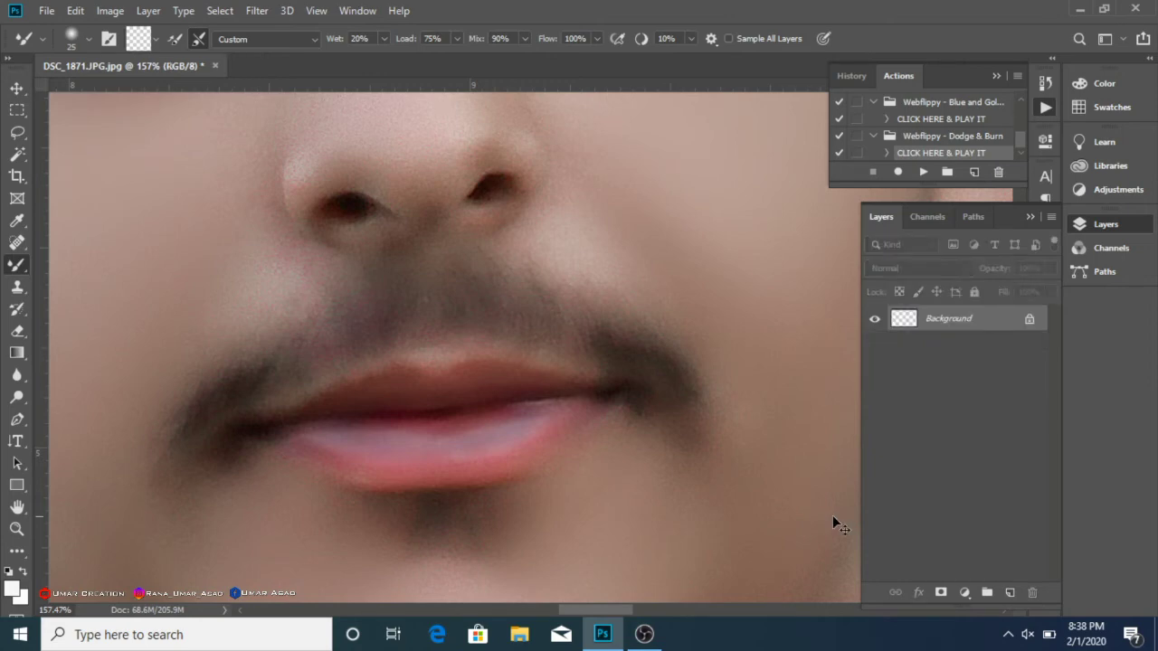
# Duplicate the background, adjust the HSL saturation in Camera Raw and apply the filter to the duplicate.
pyautogui.hotkey('ctrl', '-')
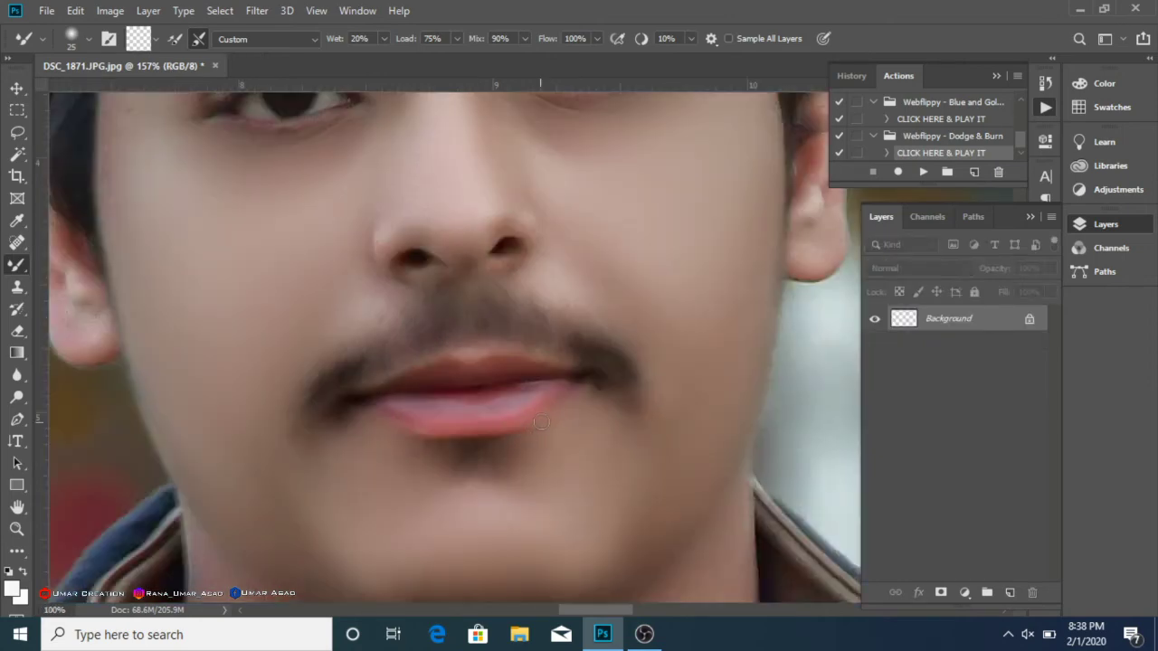
pyautogui.hotkey('ctrl', '-')
pyautogui.hotkey('ctrl', '-')
pyautogui.hotkey('ctrl', '-')
pyautogui.press('z')
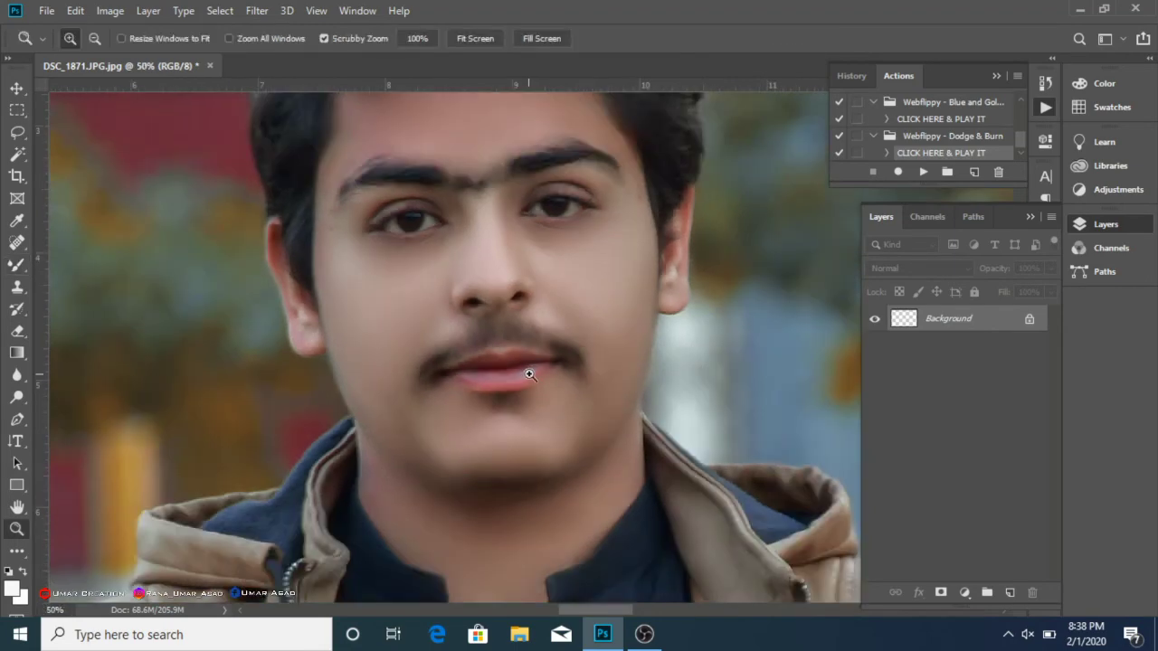
pyautogui.moveTo(529, 373); pyautogui.dragTo(506, 166)
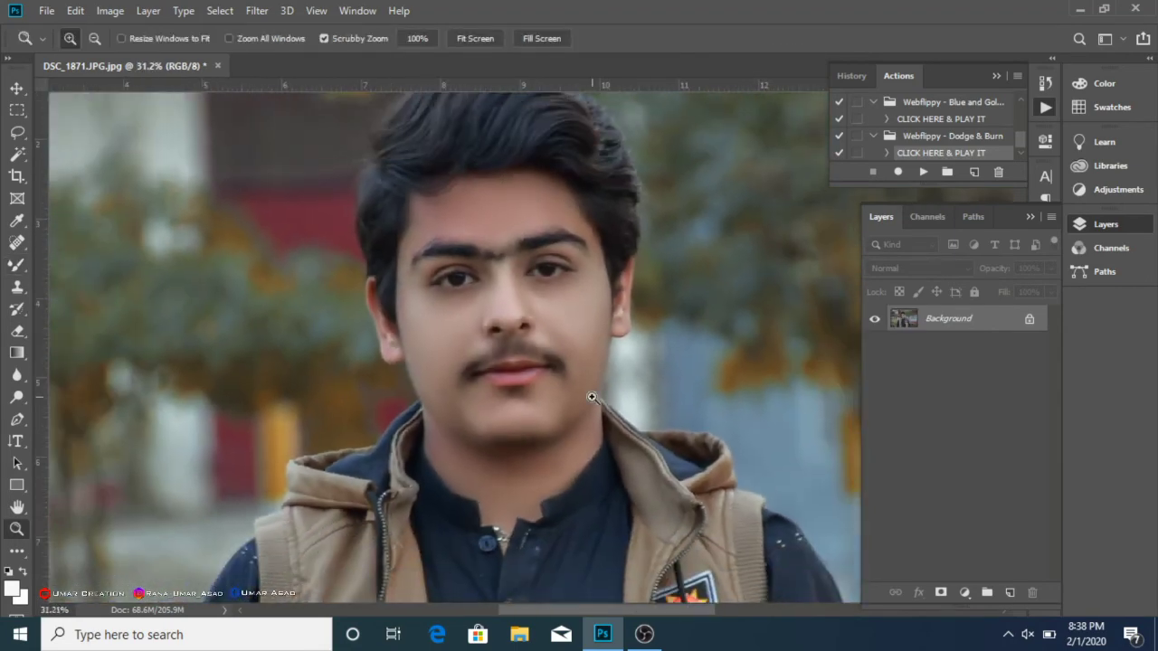
pyautogui.moveTo(591, 396); pyautogui.dragTo(734, 362)
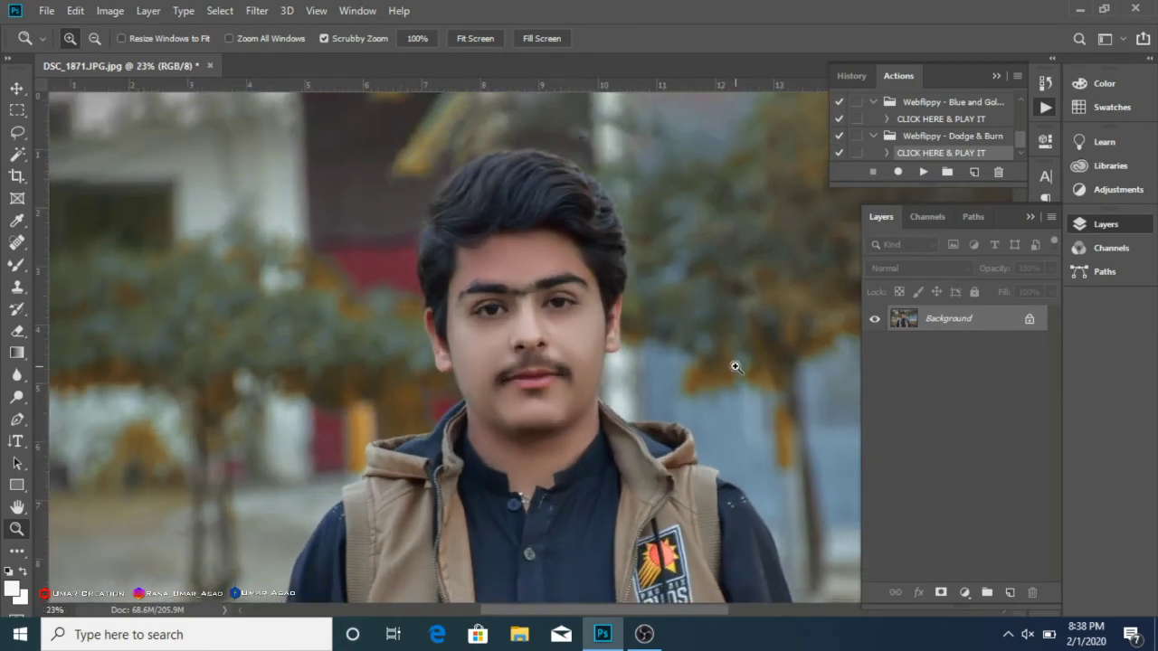
pyautogui.hotkey('ctrl', 'j')
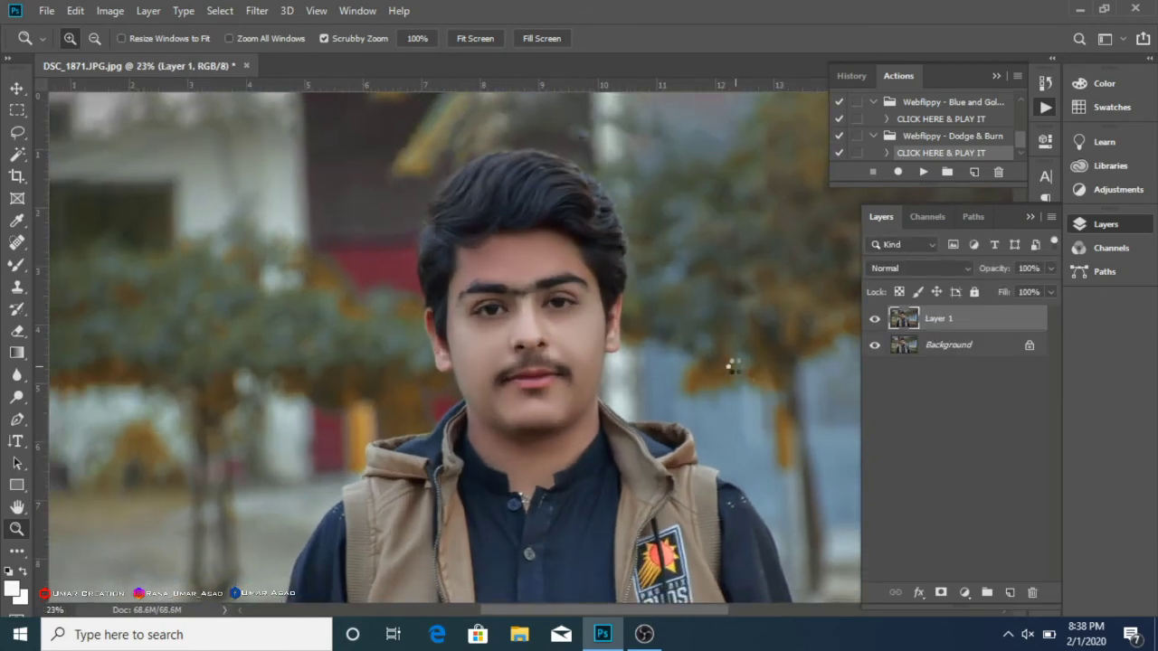
pyautogui.hotkey('ctrl', 'shift', 'a')
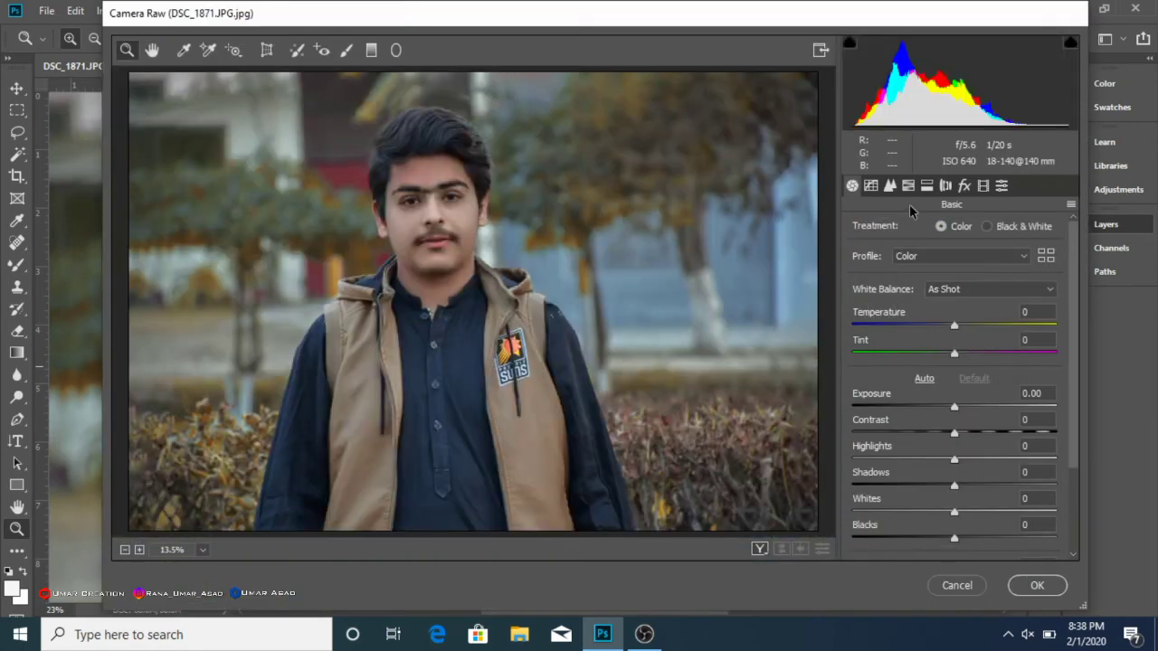
pyautogui.click(908, 185)
pyautogui.click(921, 231)
pyautogui.moveTo(959, 294); pyautogui.dragTo(966, 323)
pyautogui.click(991, 231)
pyautogui.click(1037, 585)
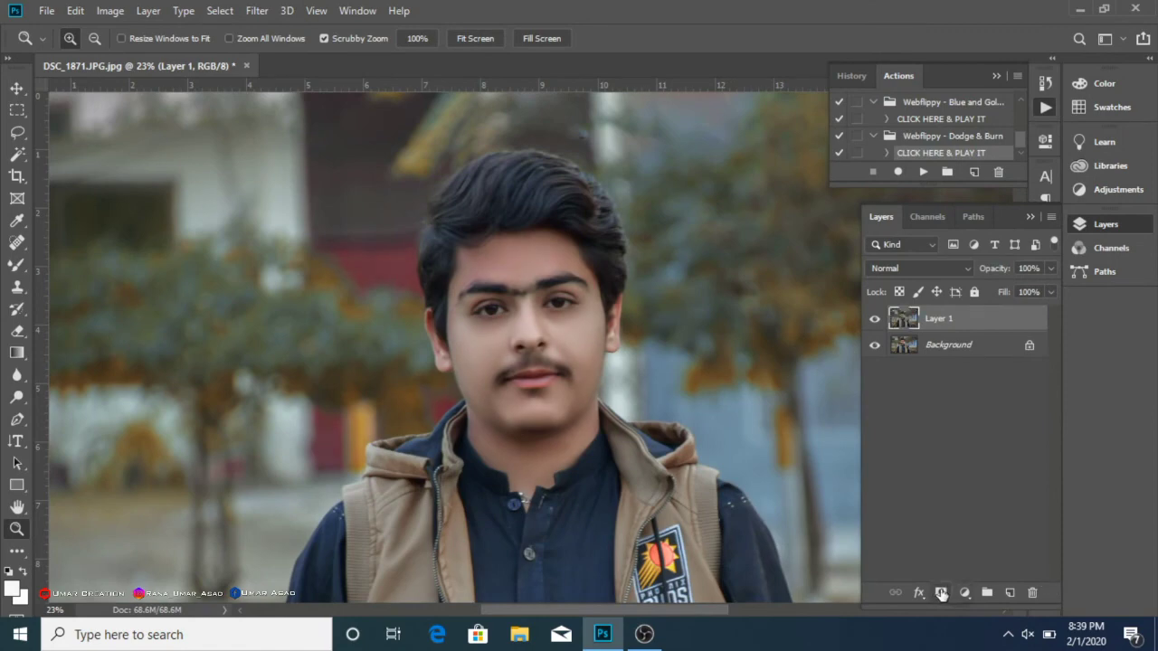
# Add a layer mask to Layer 1 and paint black over the lips with a size 90 brush at 36% opacity.
pyautogui.click(940, 593)
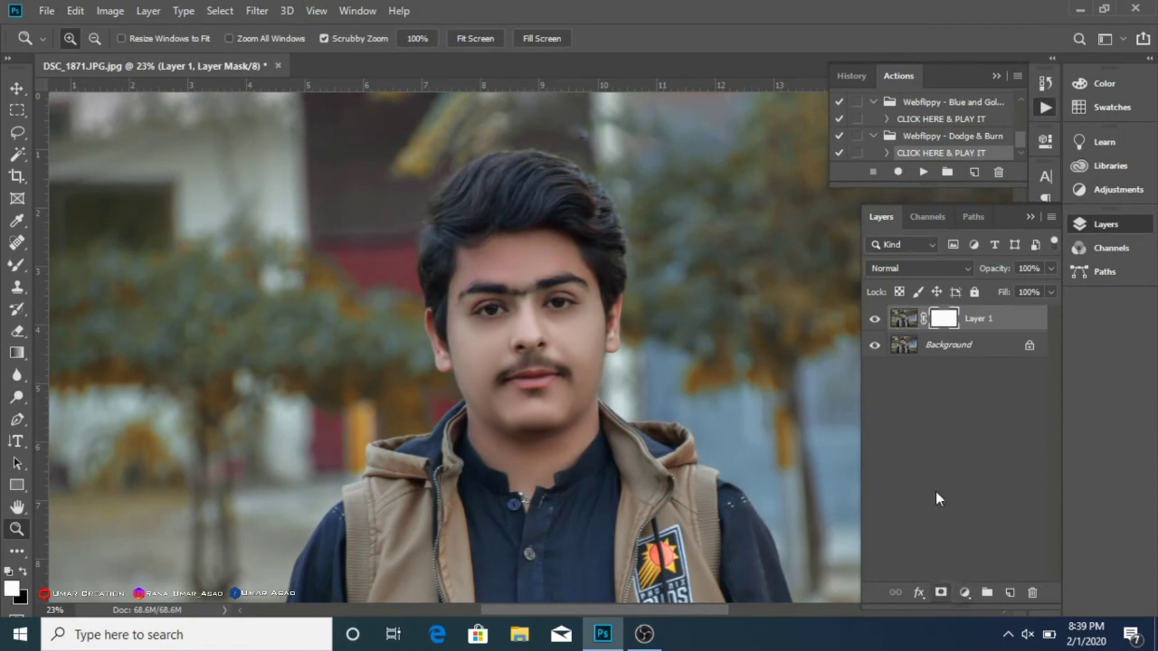
pyautogui.click(16, 266)
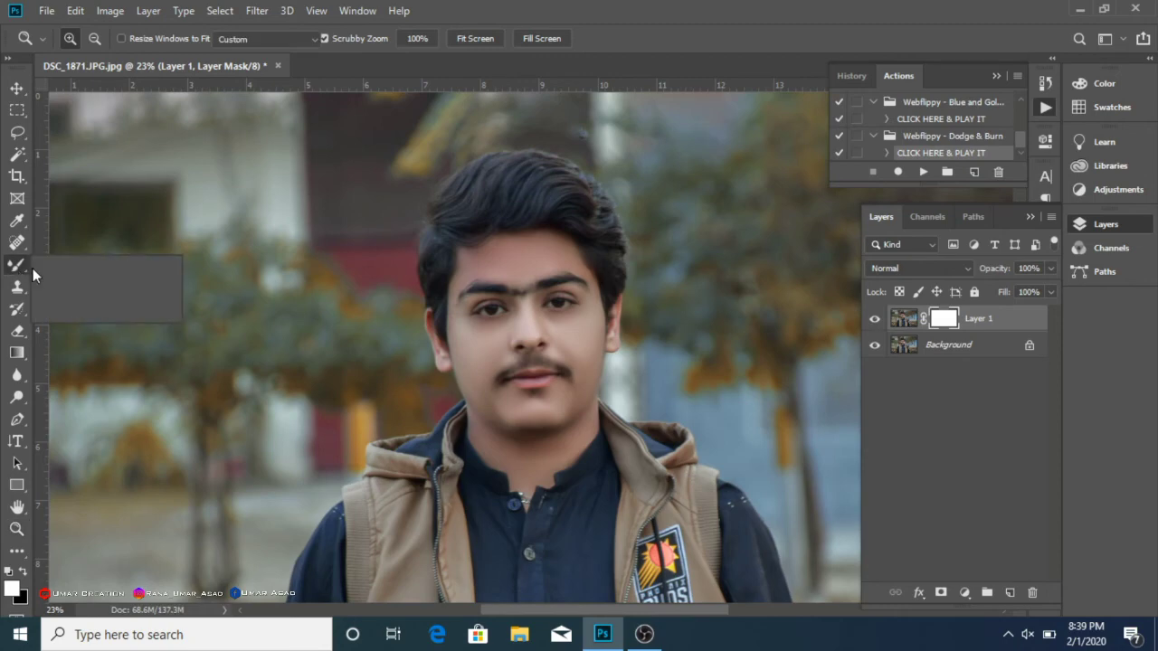
pyautogui.click(25, 571)
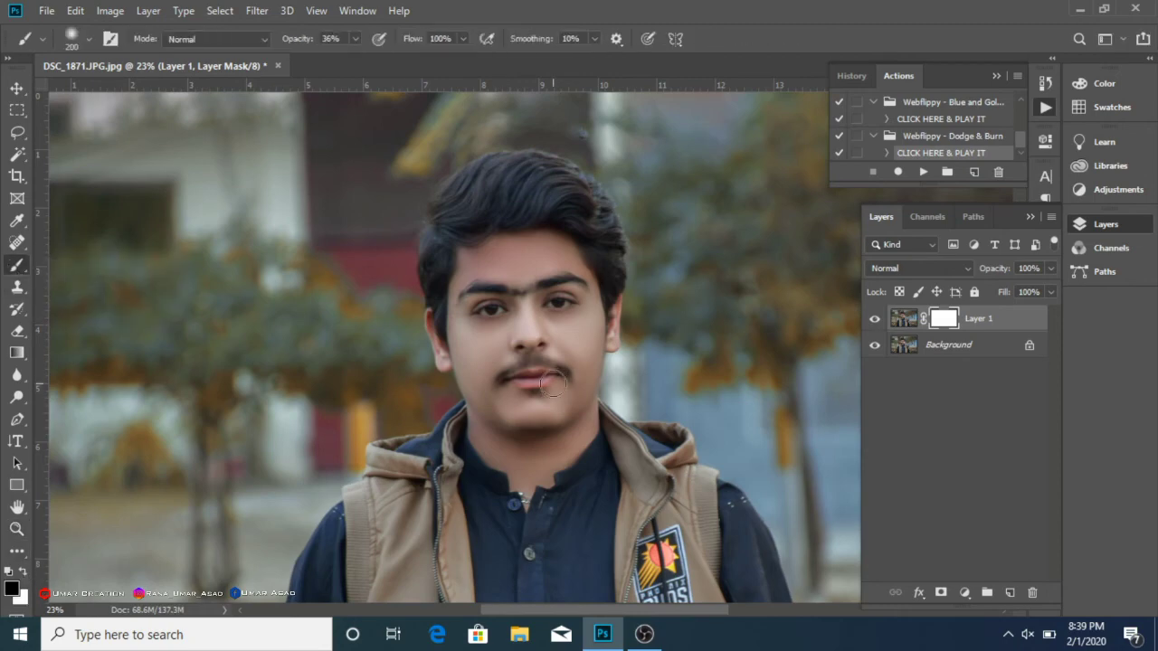
pyautogui.press('[')
pyautogui.press('[')
pyautogui.press('[')
pyautogui.press('[')
pyautogui.press('[')
# Compare Layer 1 with the background by toggling its visibility and merge all visible layers.
pyautogui.click(875, 320)
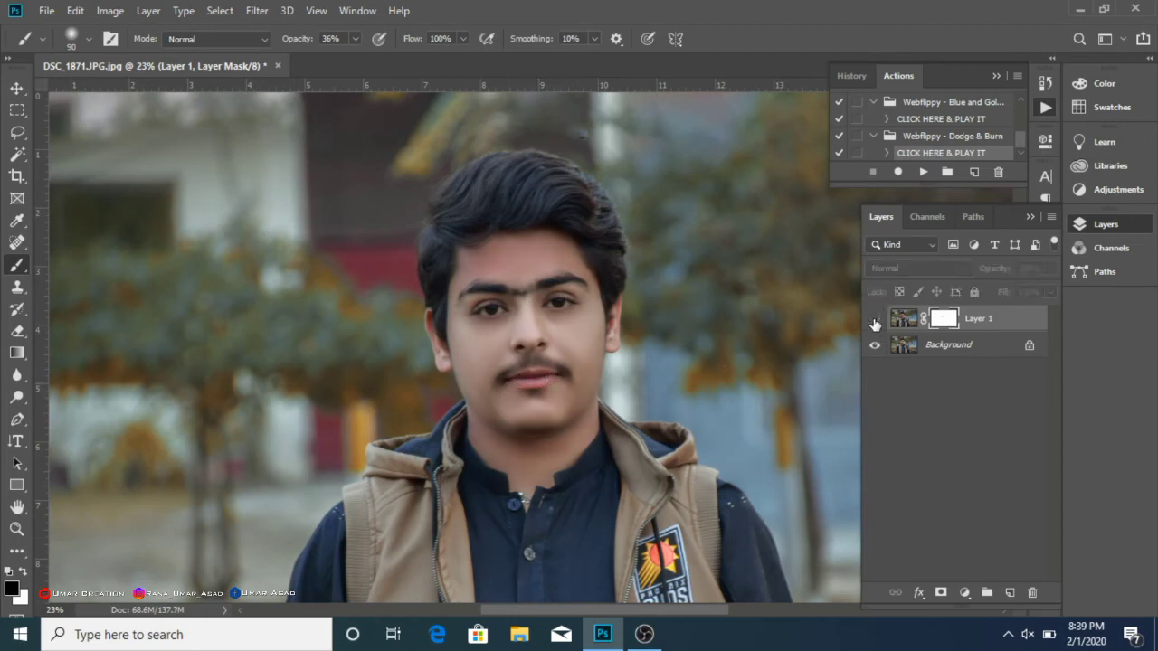
pyautogui.rightClick(947, 346)
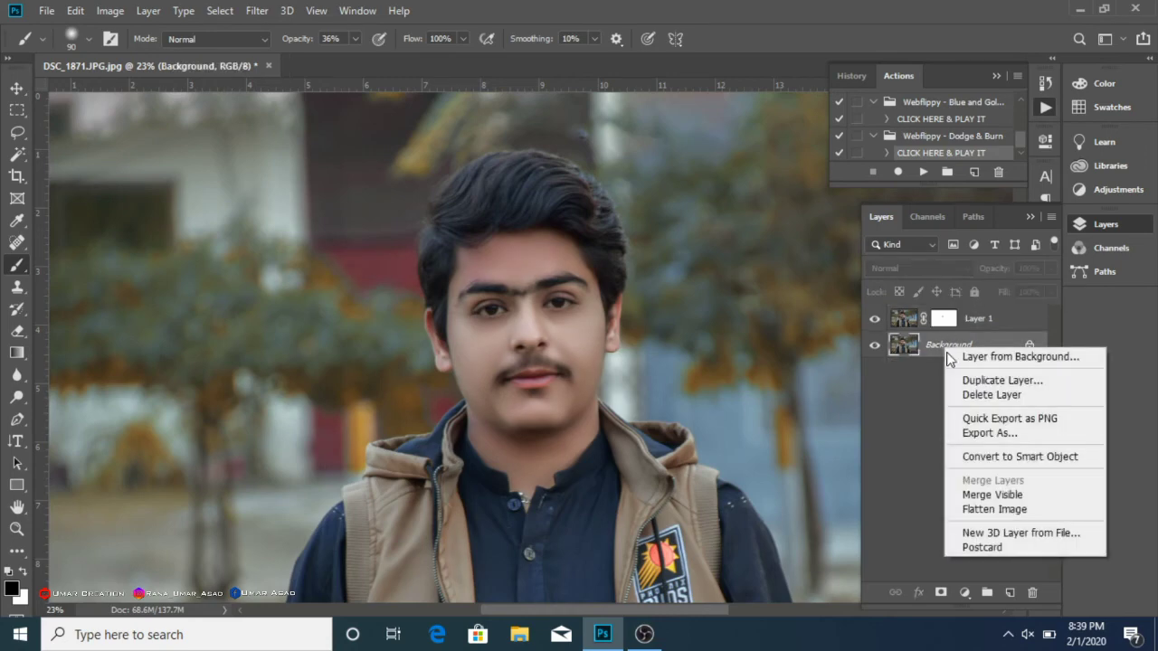
pyautogui.click(995, 495)
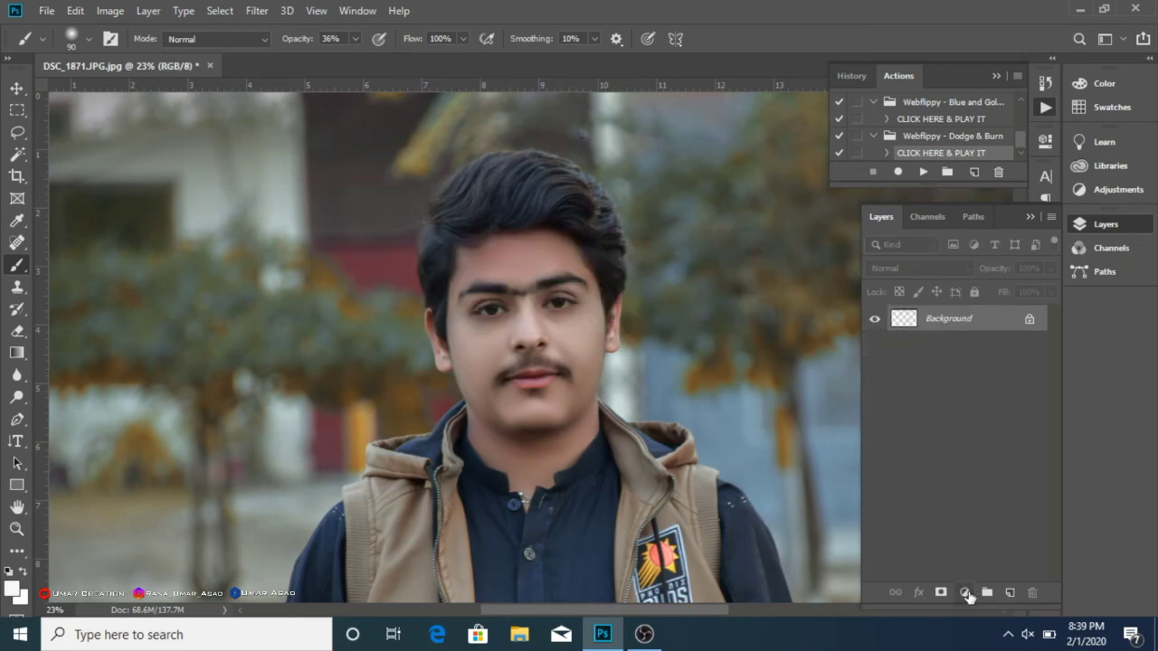
# Add a Hue/Saturation adjustment layer above the background.
pyautogui.click(967, 592)
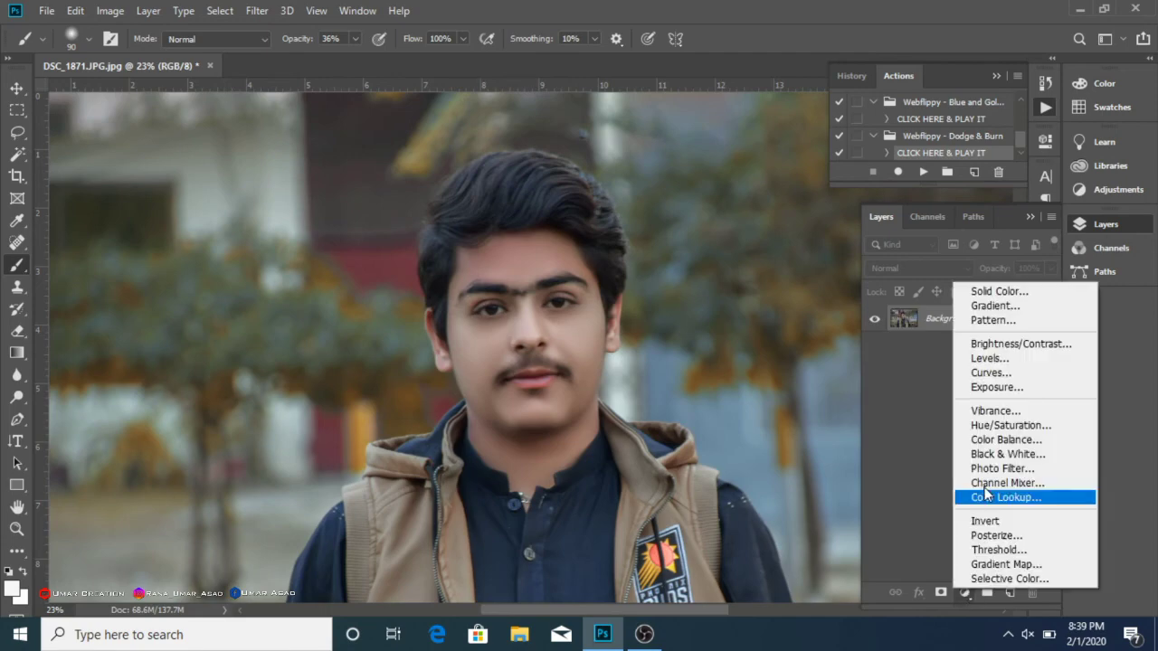
pyautogui.click(1011, 425)
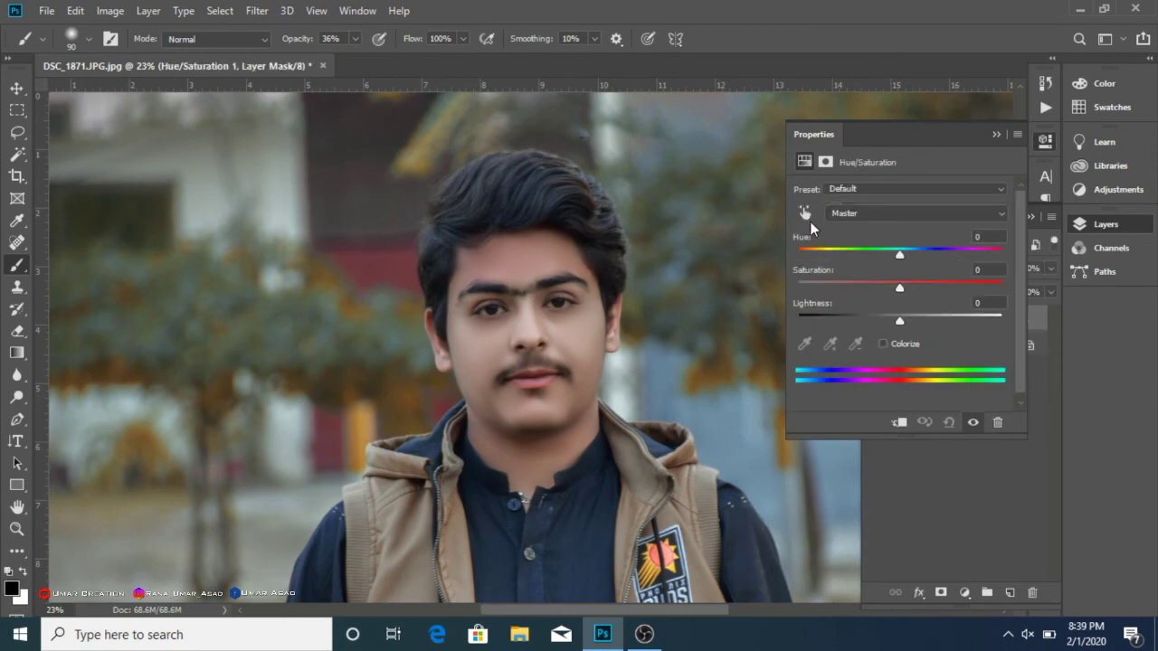
pyautogui.click(805, 213)
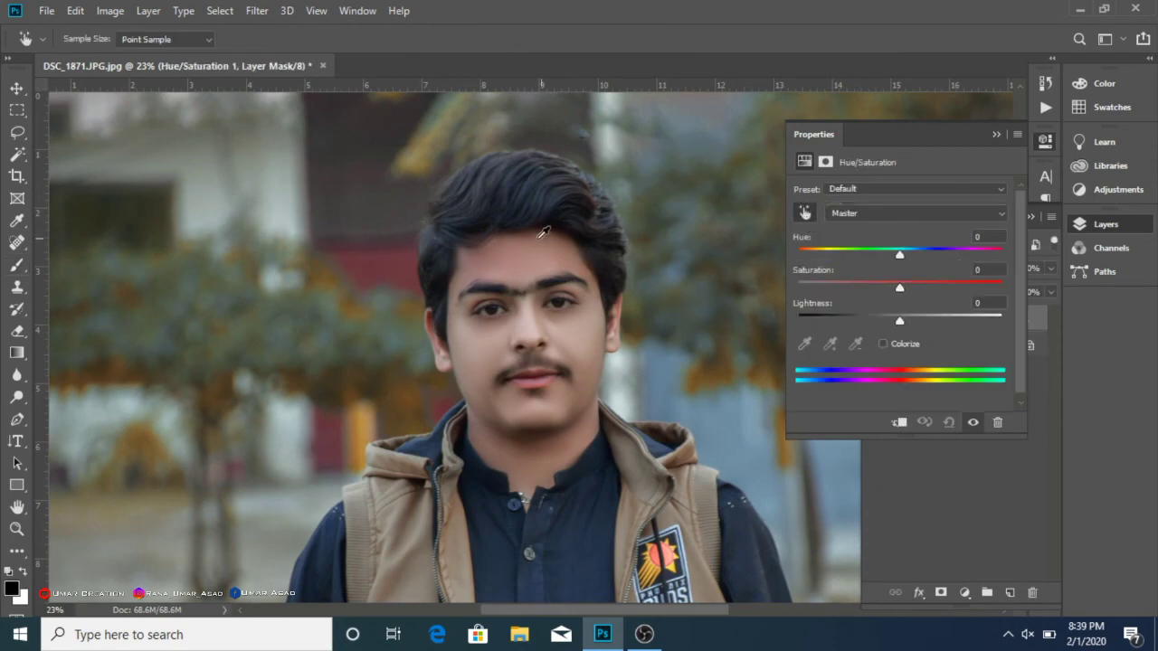
pyautogui.click(501, 250)
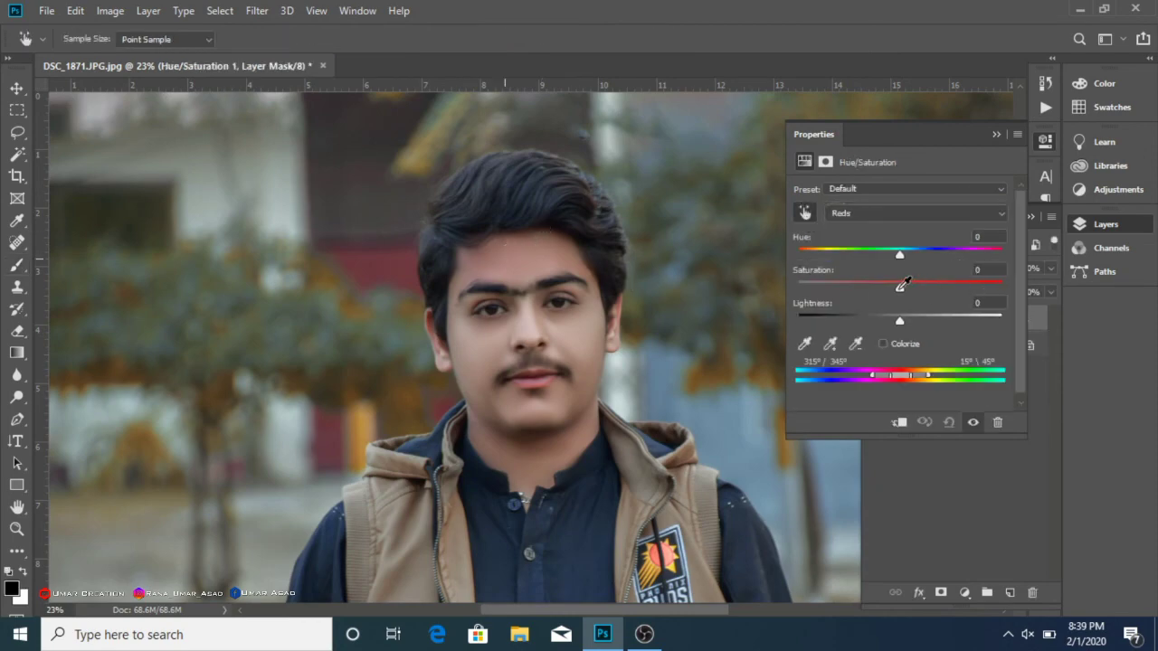
pyautogui.moveTo(900, 291)
pyautogui.mouseDown()
pyautogui.moveTo(845, 296)
pyautogui.moveTo(883, 301)
pyautogui.moveTo(875, 308)
pyautogui.moveTo(908, 323)
pyautogui.moveTo(886, 302)
pyautogui.mouseUp()
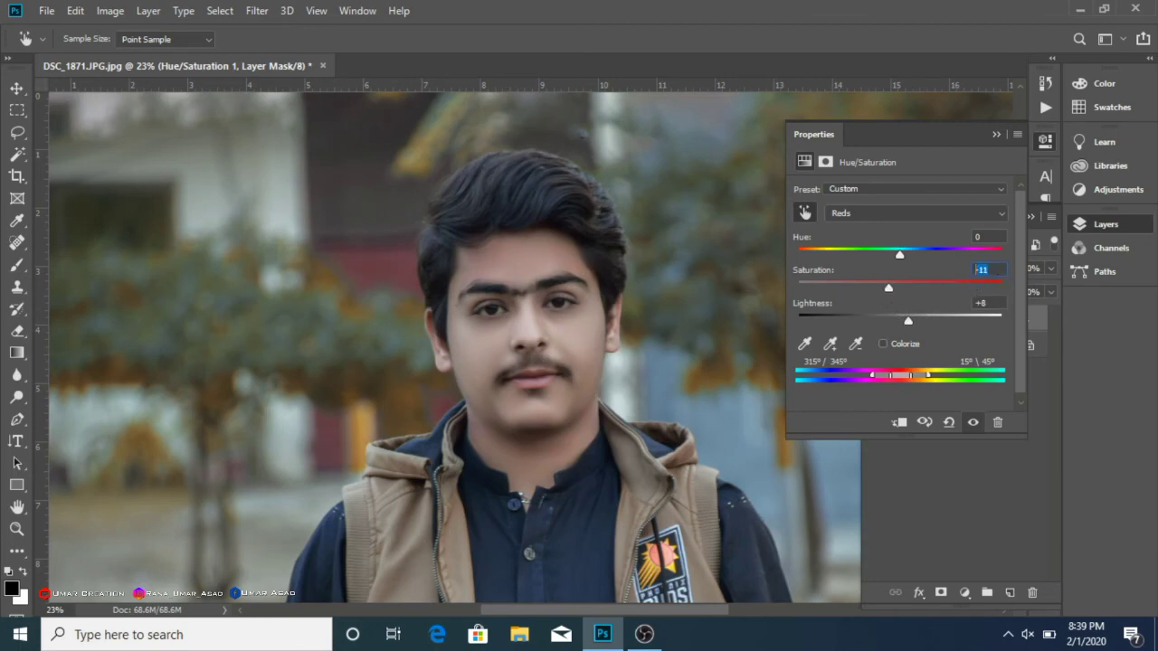
pyautogui.write('0')
pyautogui.press('Tab')
pyautogui.write('0')
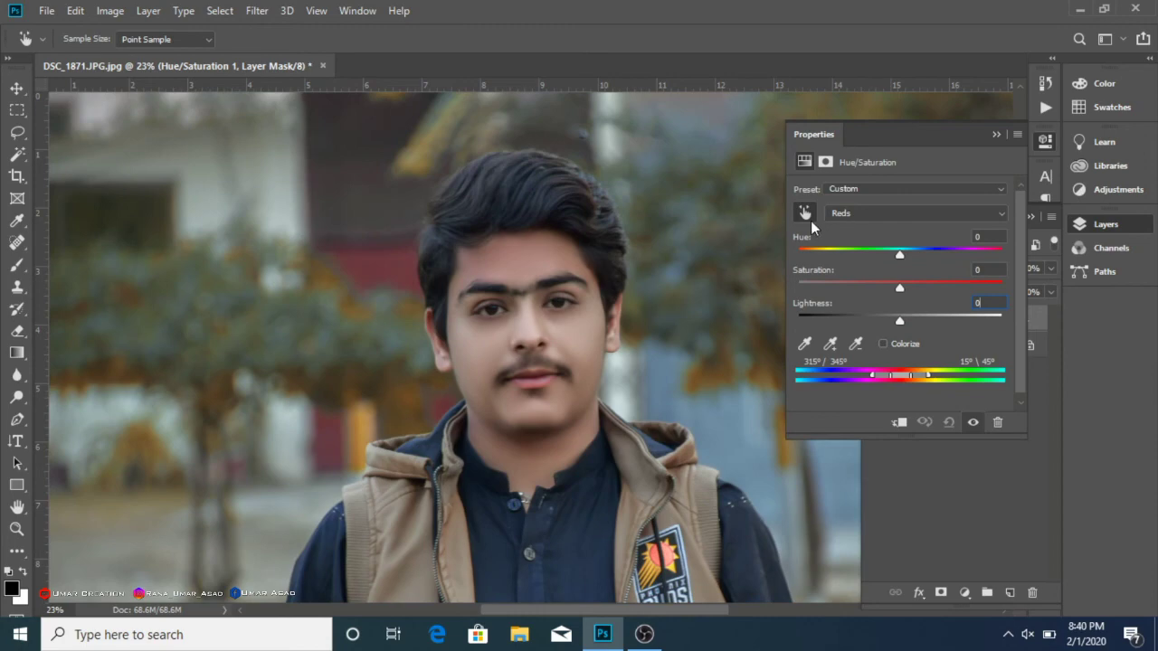
pyautogui.write('b')
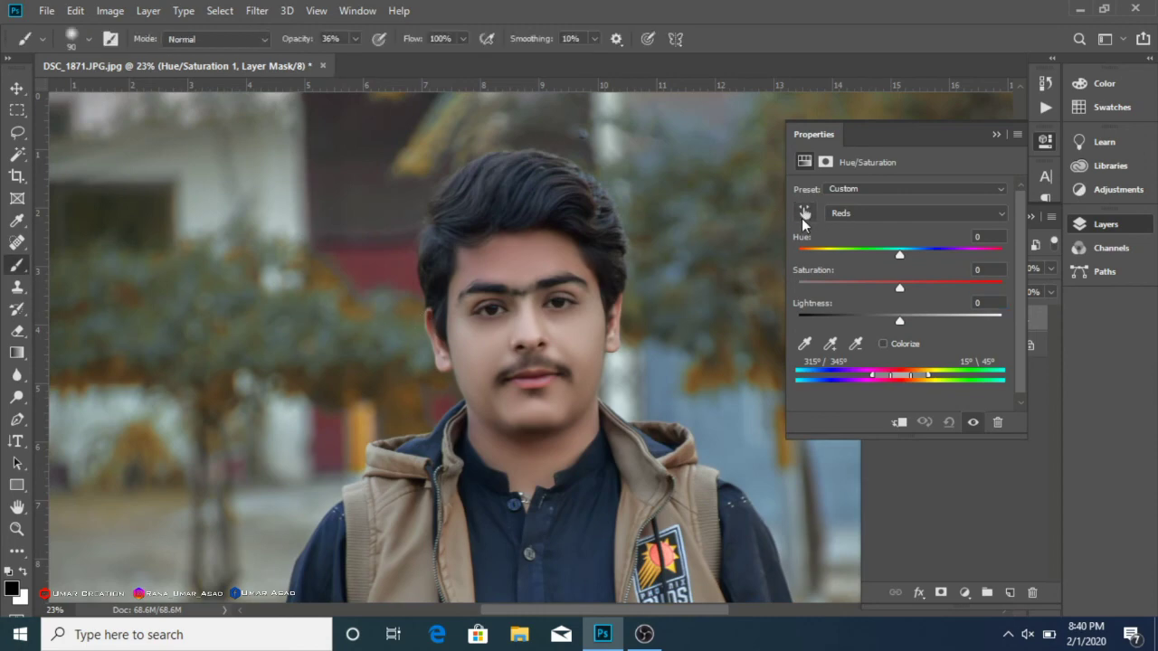
# Sample the tree foliage to target the Cyans and set hue to -28, saturation to +33 and lightness to -22.
pyautogui.click(805, 214)
pyautogui.click(304, 300)
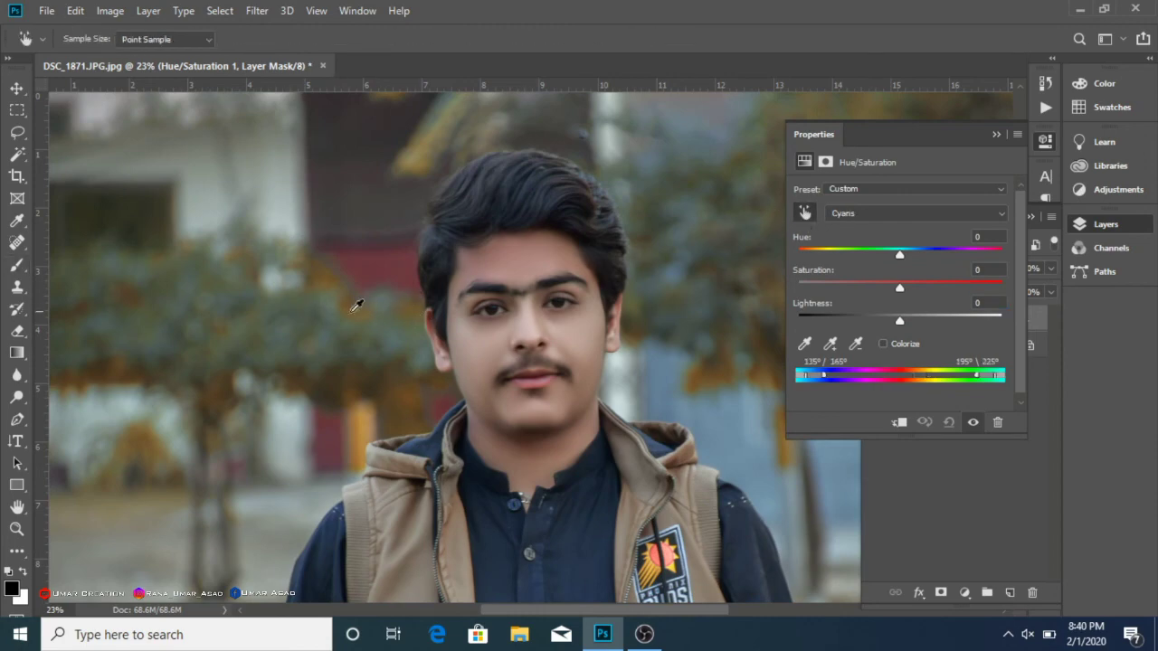
pyautogui.click(900, 287)
pyautogui.moveTo(899, 255); pyautogui.dragTo(876, 322)
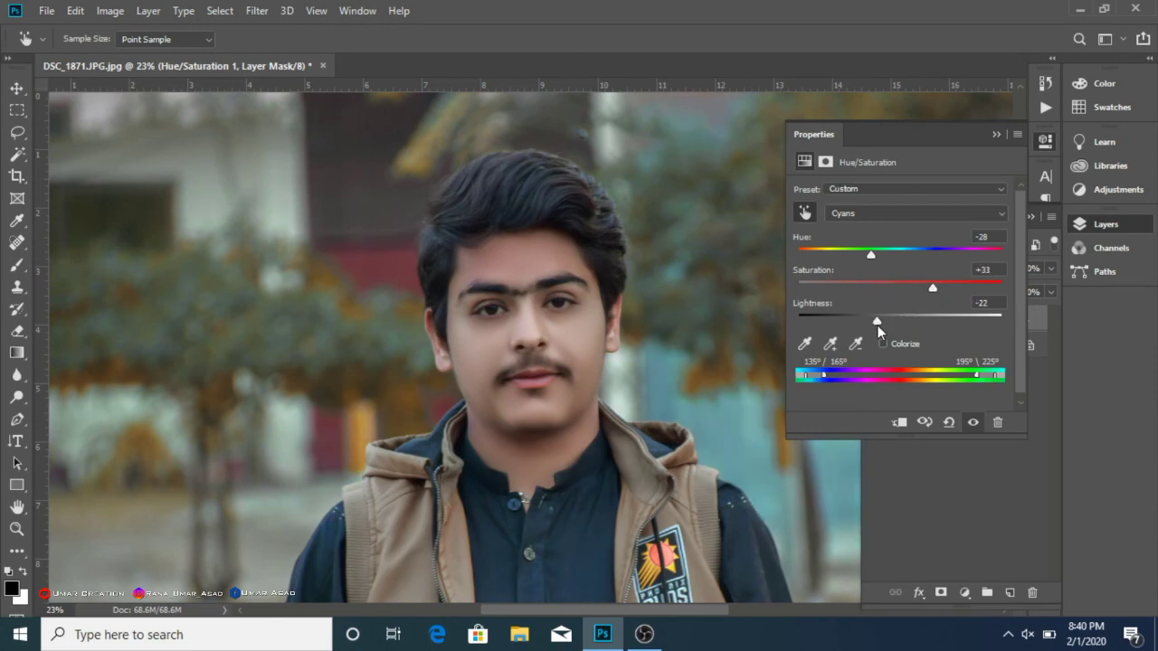
pyautogui.hotkey('ctrl', '-')
pyautogui.hotkey('ctrl', '-')
pyautogui.hotkey('ctrl', '-')
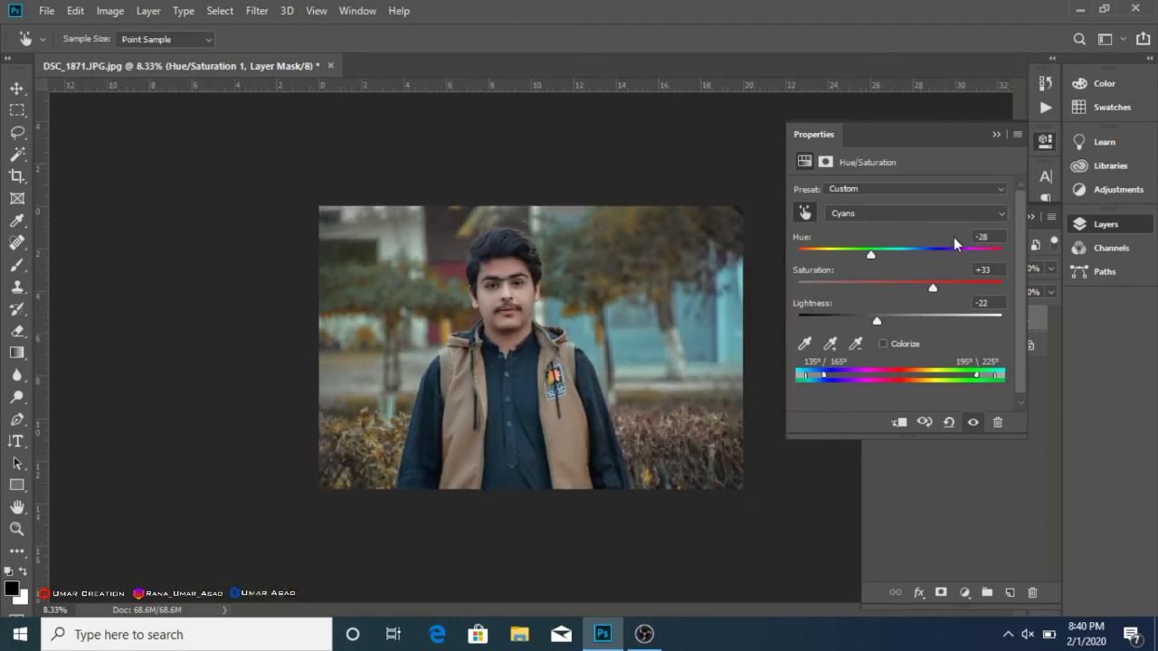
# Close the Hue/Saturation settings and merge the adjustment layer with the background.
pyautogui.click(997, 135)
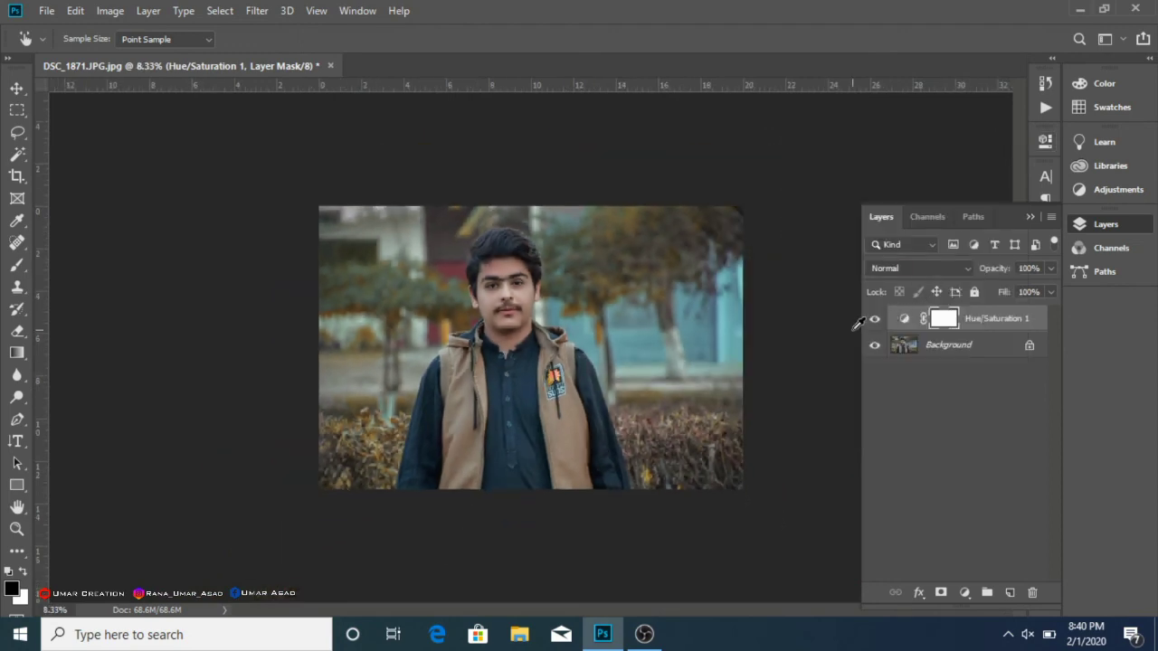
pyautogui.rightClick(962, 348)
pyautogui.click(1016, 488)
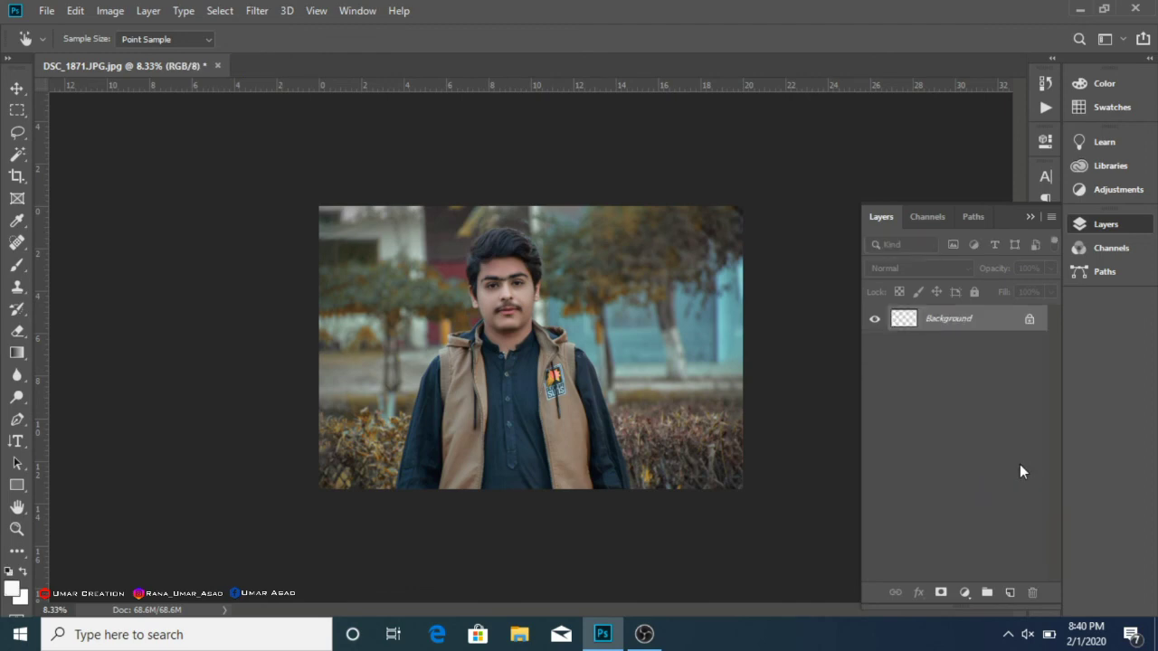
# Duplicate the background and apply a Camera Raw post-crop vignette with amount -11 and midpoint 58, adjusting roundness and feather.
pyautogui.hotkey('ctrl', 'j')
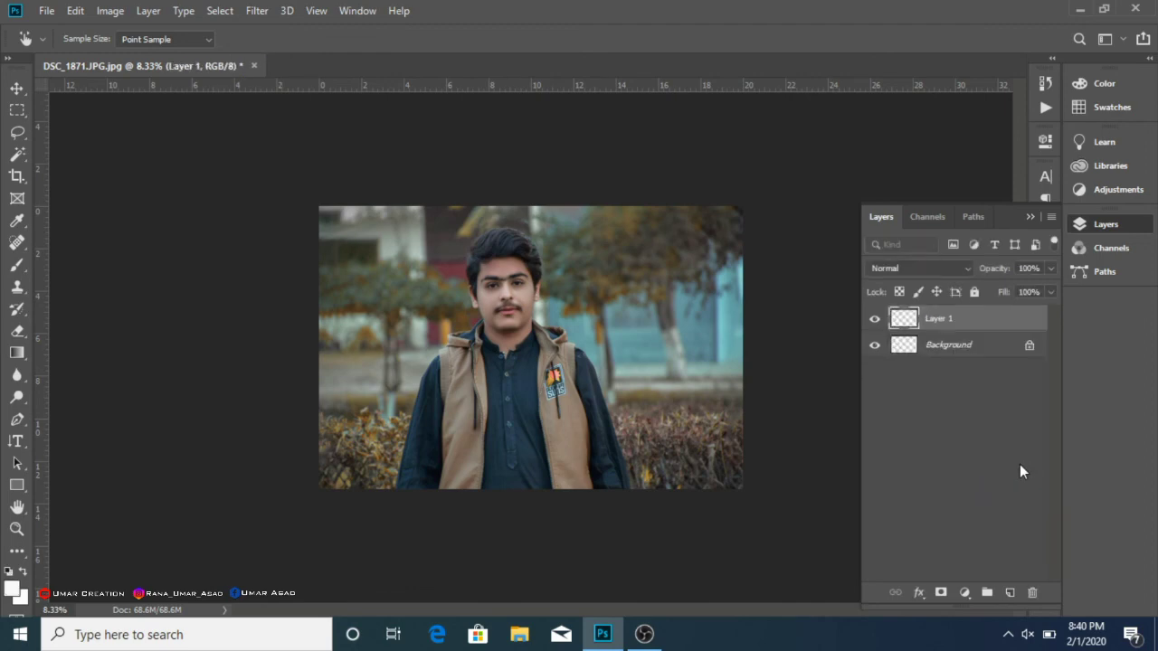
pyautogui.hotkey('ctrl', 'shift', 'a')
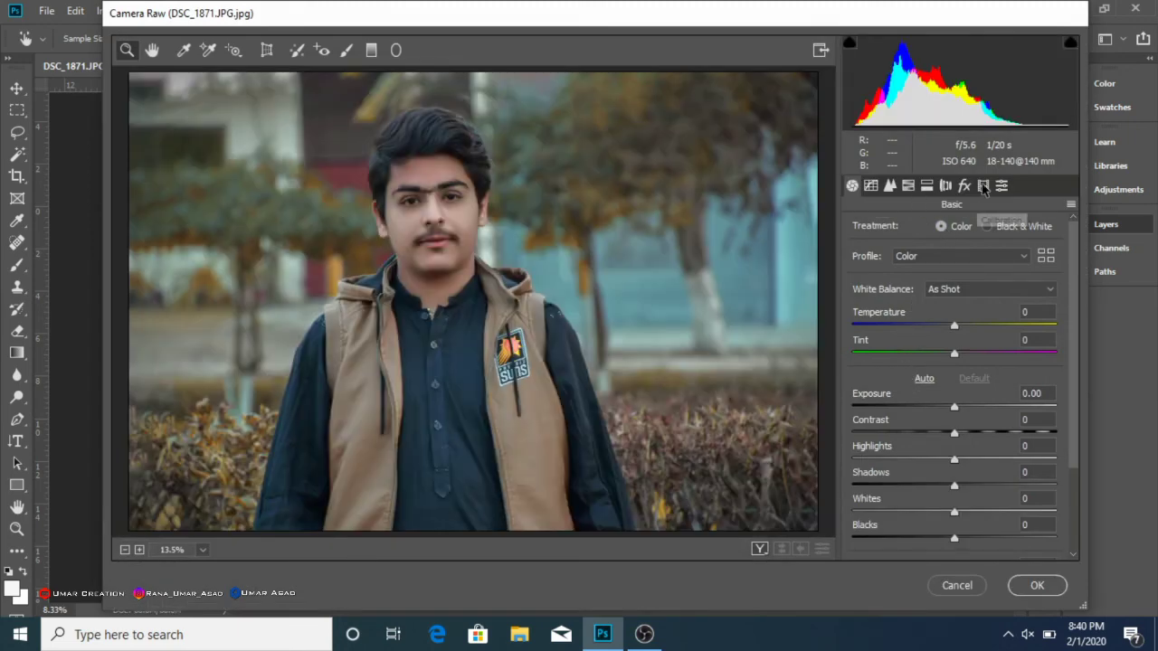
pyautogui.click(984, 186)
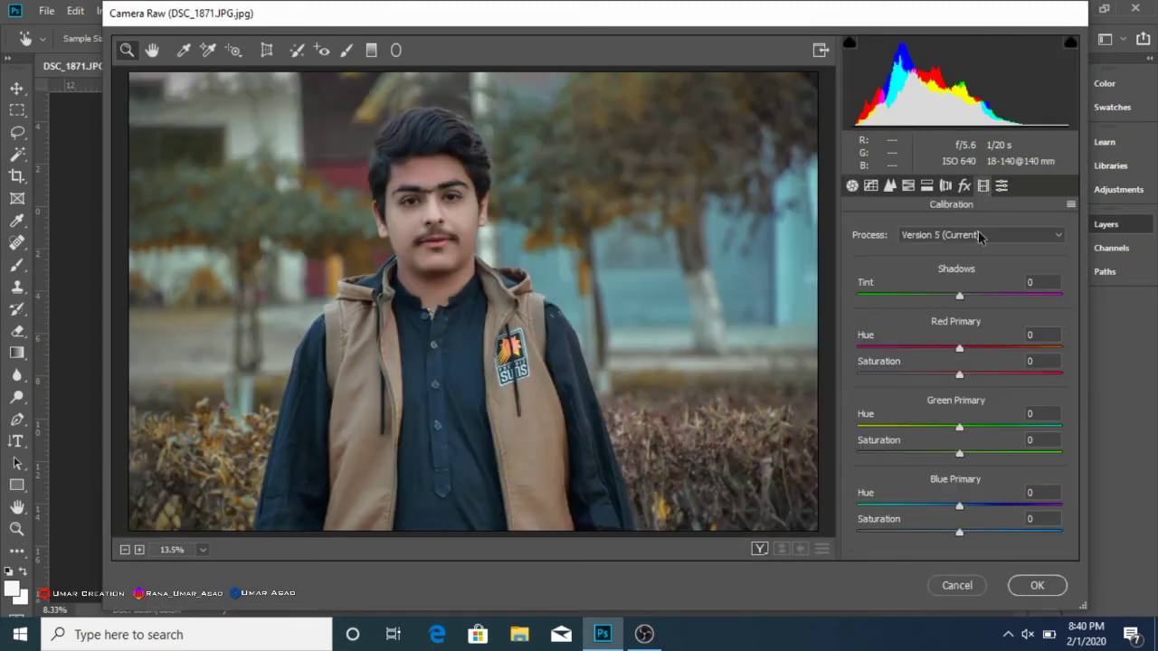
pyautogui.click(965, 186)
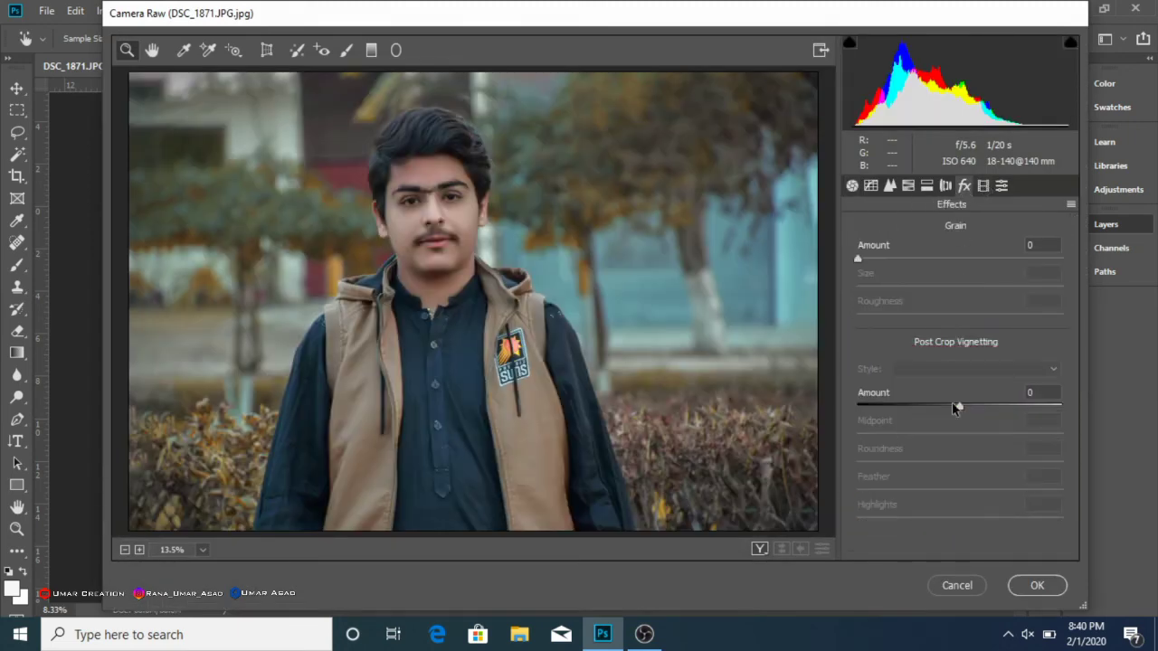
pyautogui.moveTo(959, 406); pyautogui.dragTo(977, 439)
pyautogui.click(975, 453)
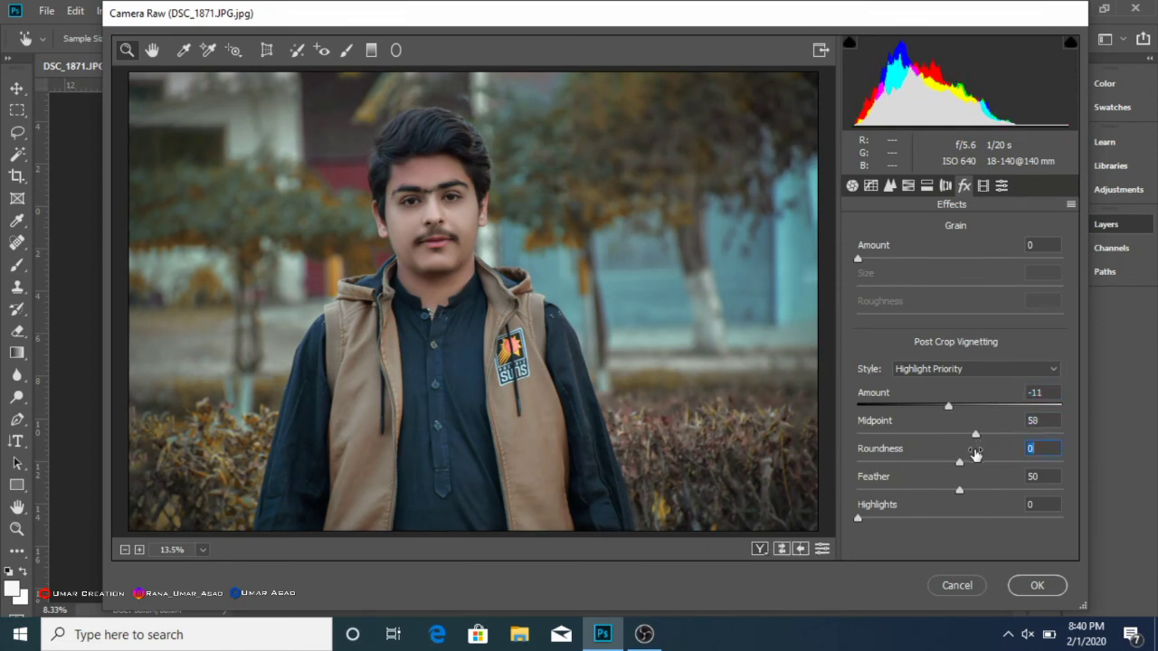
pyautogui.moveTo(960, 462); pyautogui.dragTo(971, 492)
pyautogui.click(1037, 587)
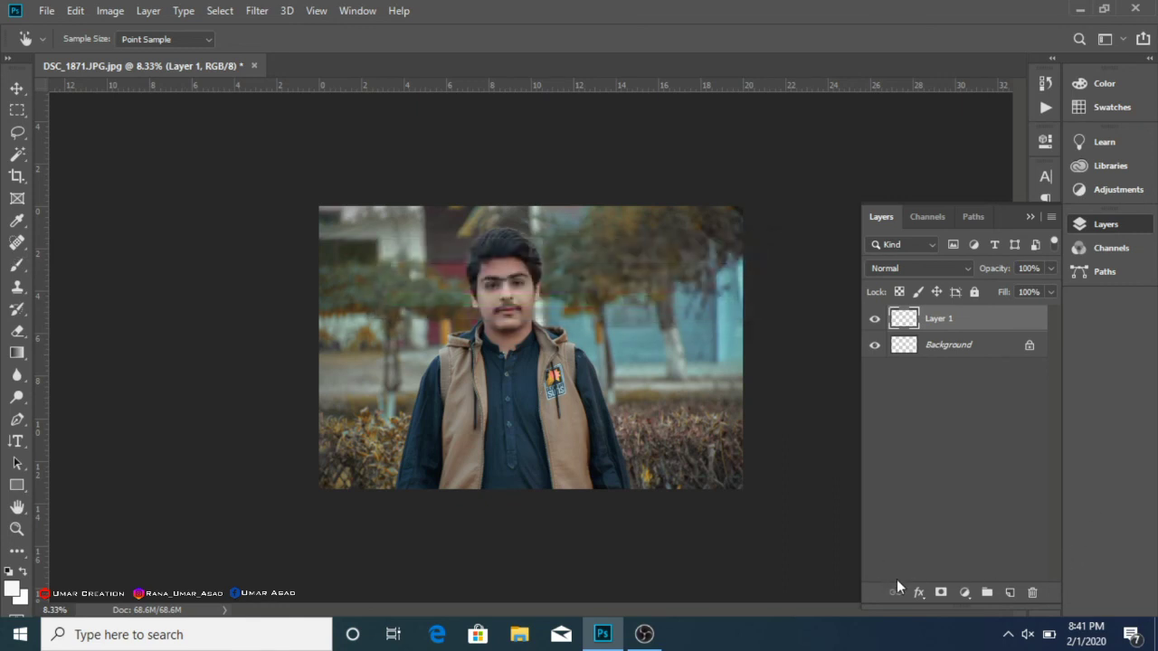
# Mask the vignette layer over the face and upper chest with a size 800 brush at 36% opacity, and merge all visible layers.
pyautogui.click(942, 593)
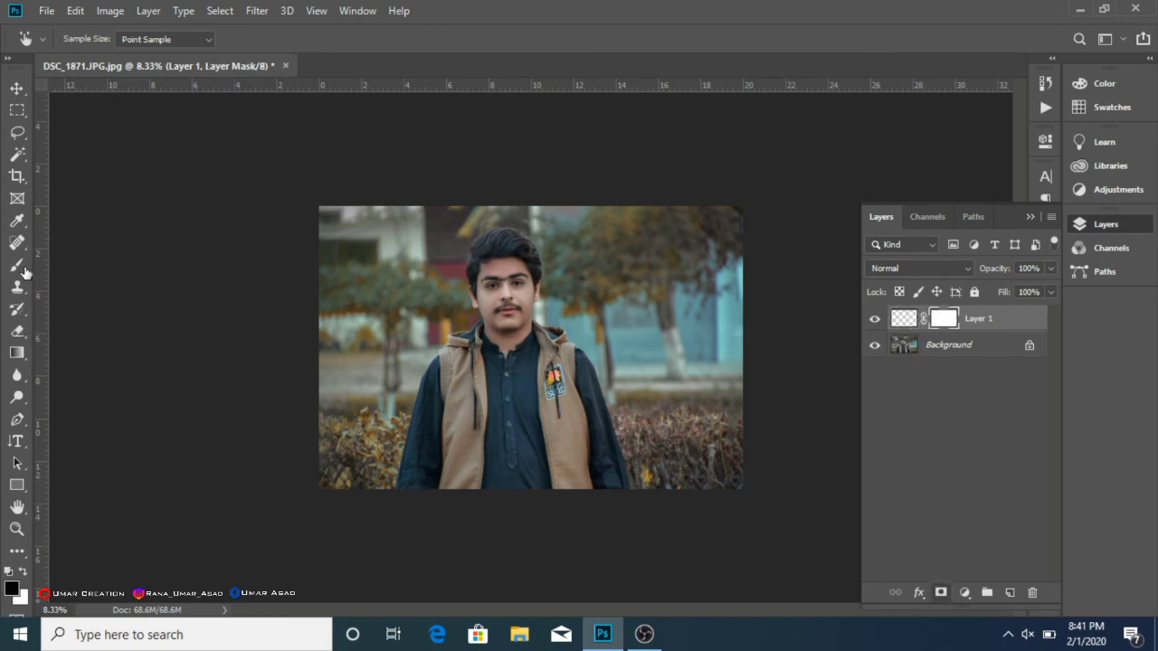
pyautogui.press('b')
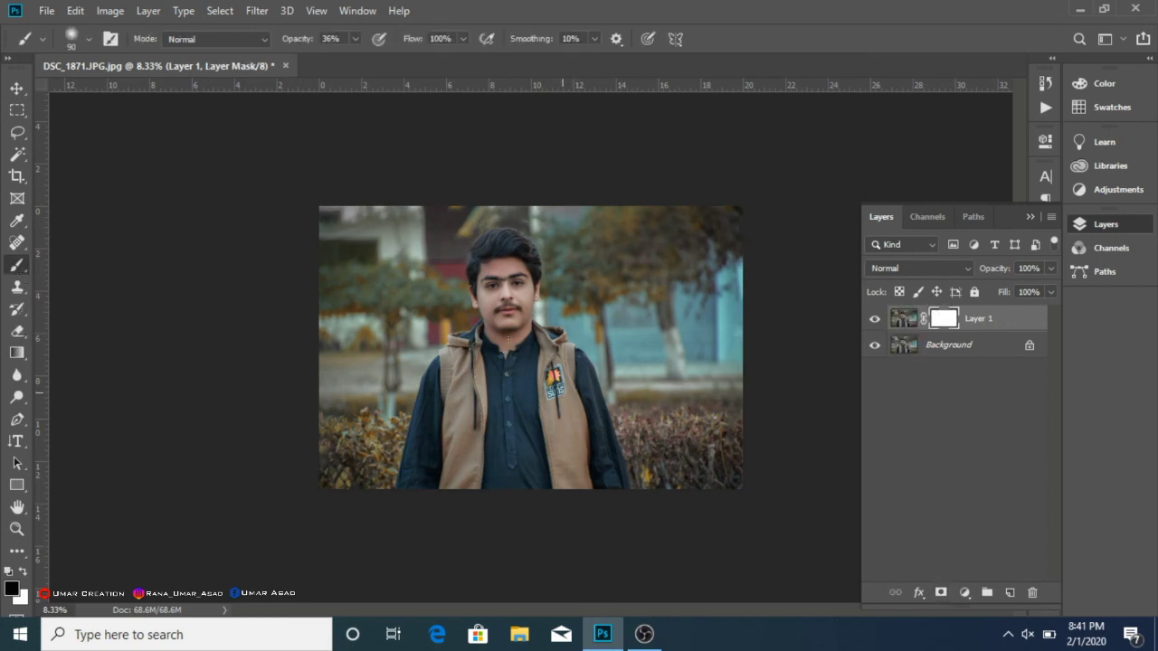
pyautogui.press(']')
pyautogui.press(']')
pyautogui.press(']')
pyautogui.press(']')
pyautogui.moveTo(505, 300)
pyautogui.mouseDown()
pyautogui.moveTo(497, 308)
pyautogui.moveTo(525, 340)
pyautogui.mouseUp()
pyautogui.rightClick(943, 345)
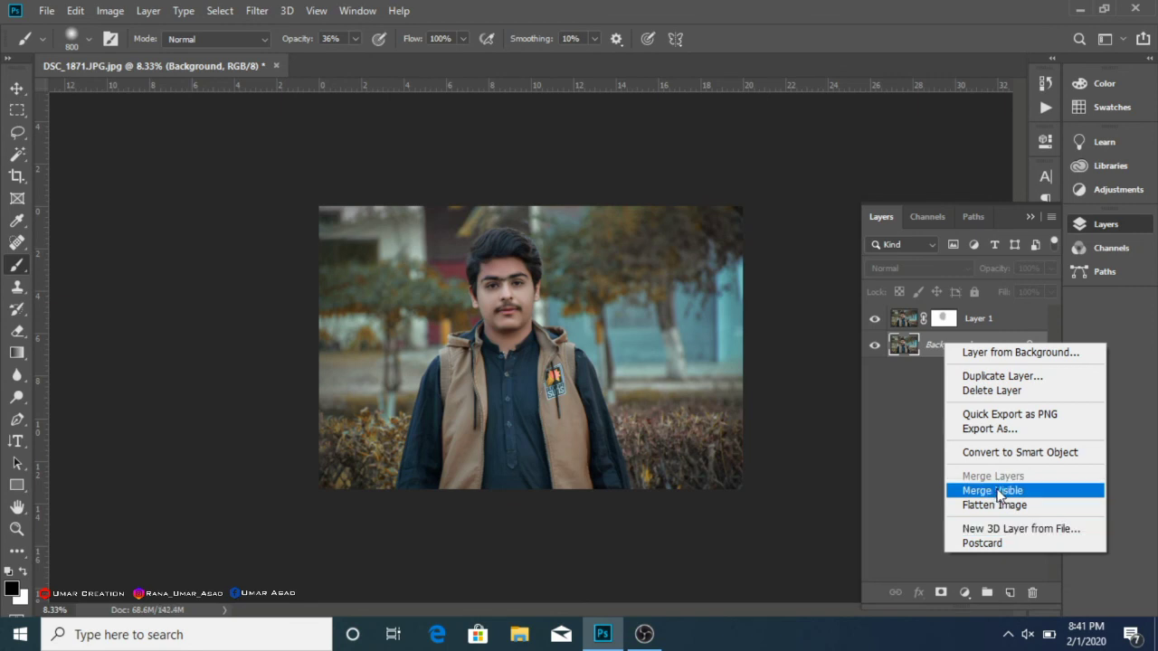
pyautogui.click(1000, 493)
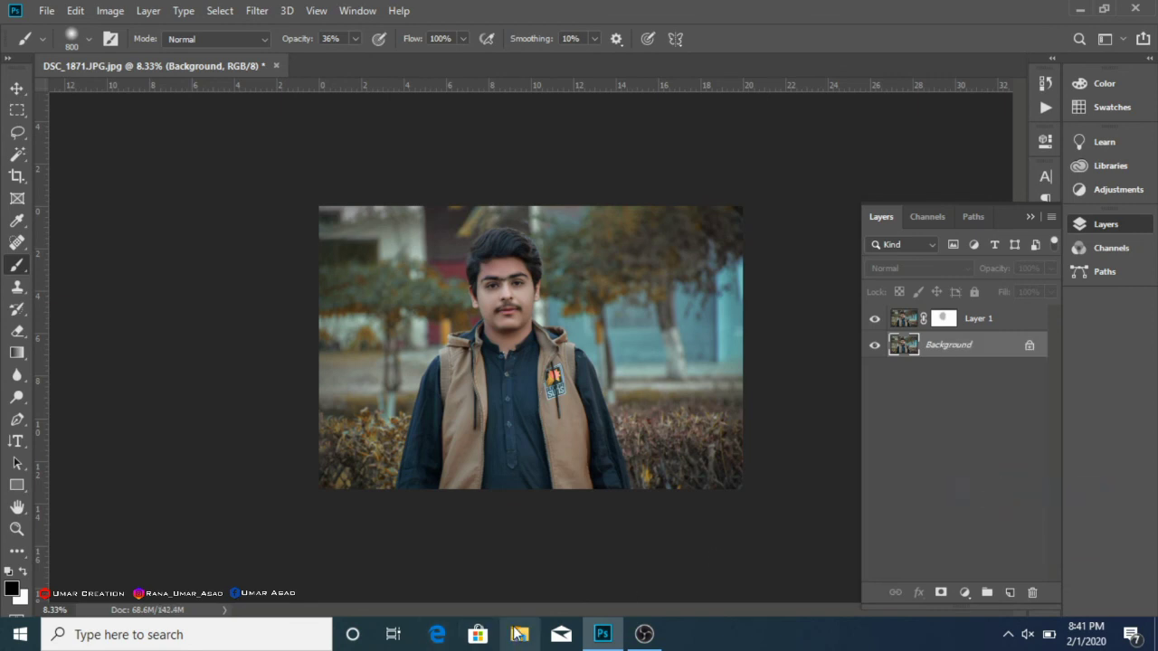